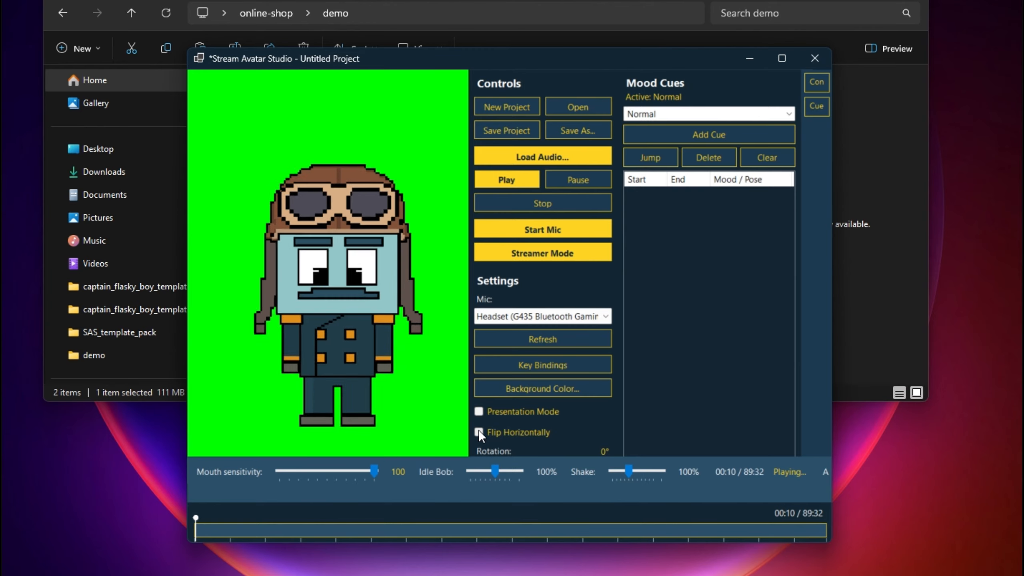
- Add a Pointing at Audience mood cue at the current playback position
click(786, 114)
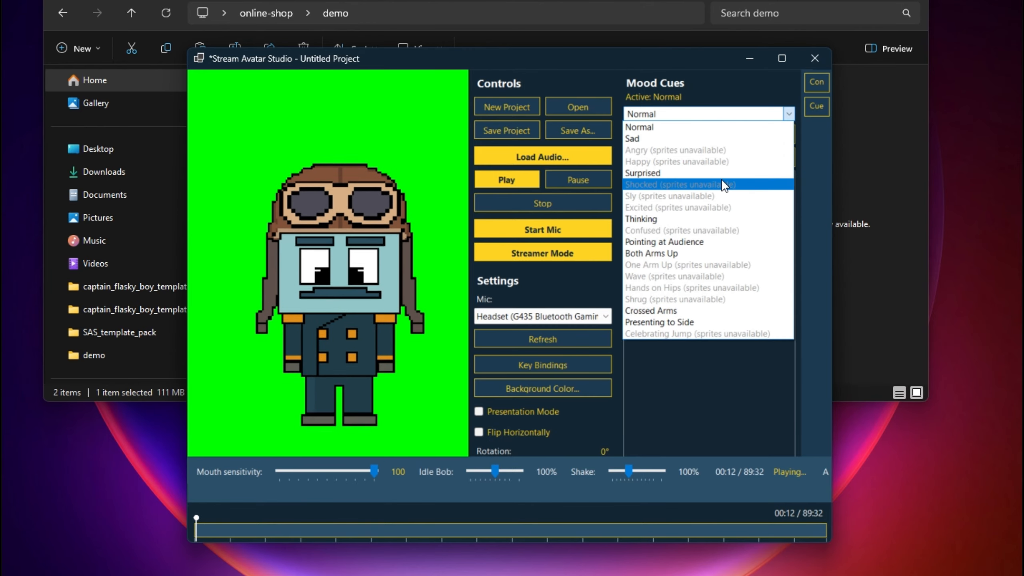
click(703, 242)
click(681, 135)
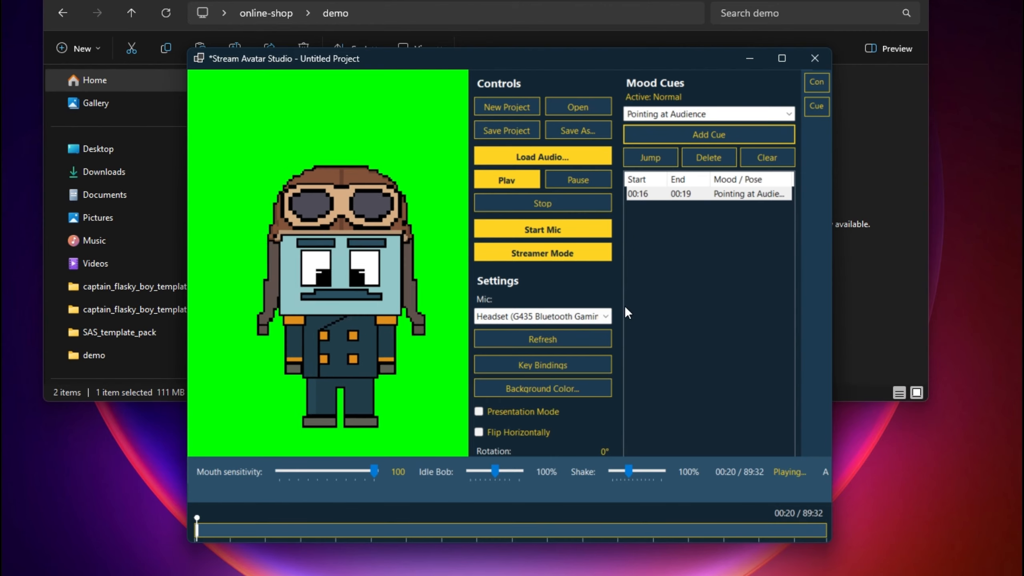
- Add a second mood cue with the Presenting to Side pose and select it in the cue list
click(695, 114)
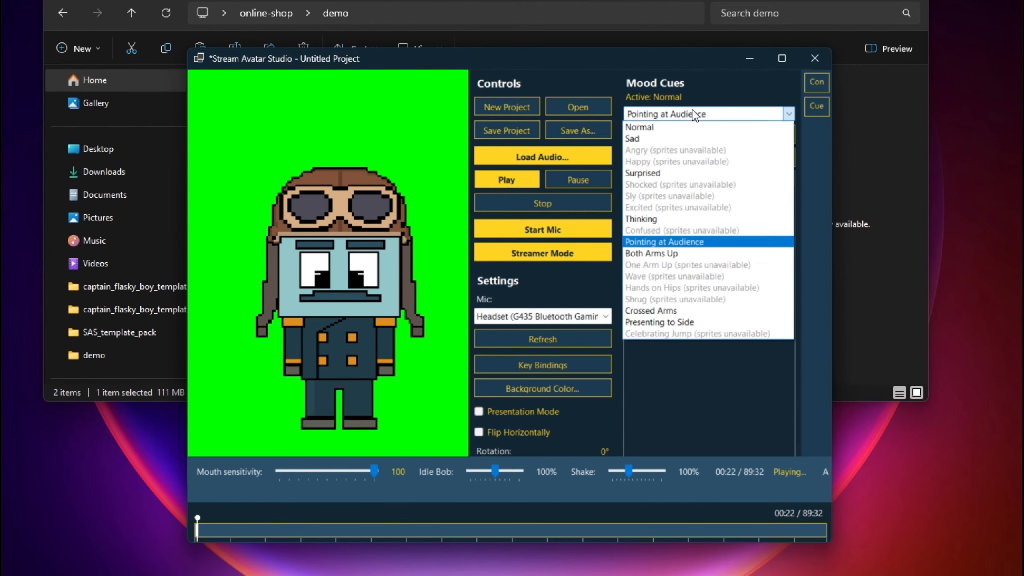
click(665, 321)
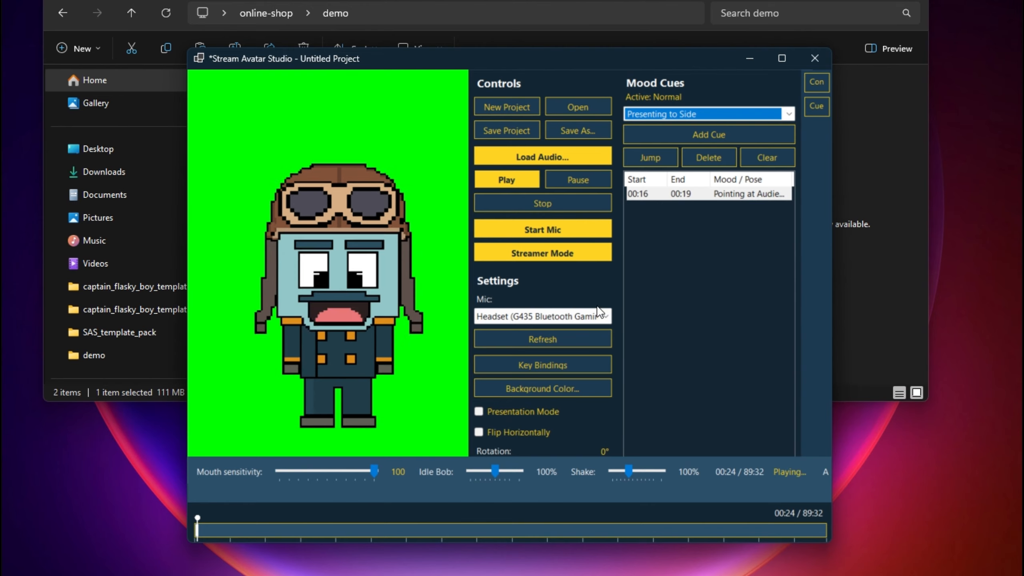
click(689, 137)
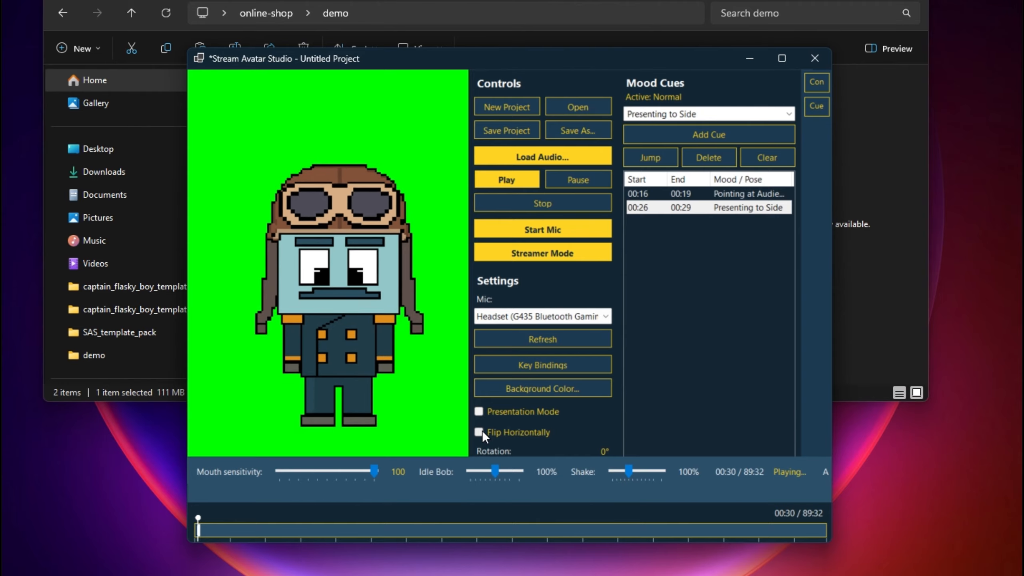
click(692, 207)
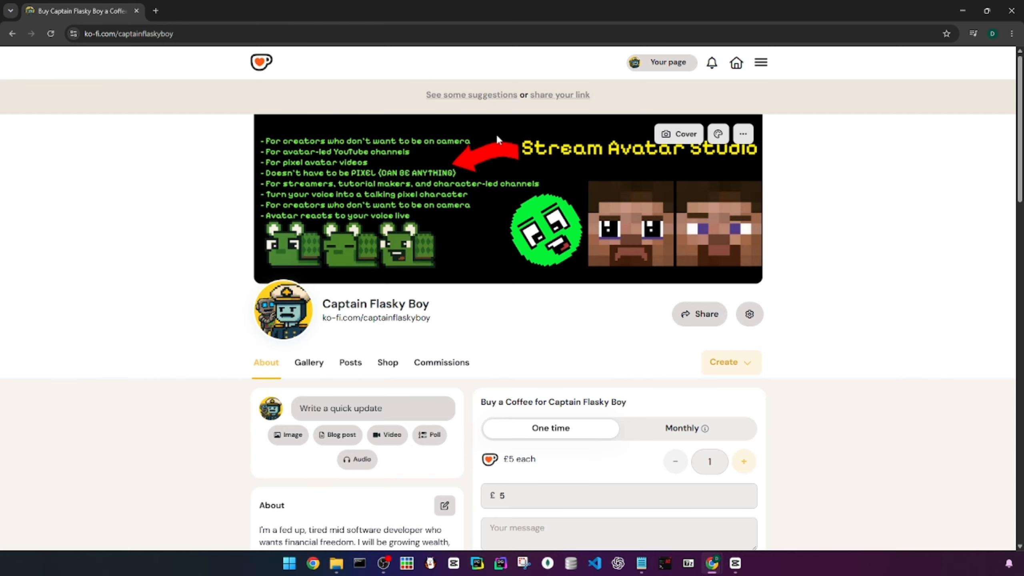
- Browse the Captain Flasky Boy shop on Ko-fi in the browser and open the Free SAS Avatar Template Pack listing
scroll(496, 132, down, 1)
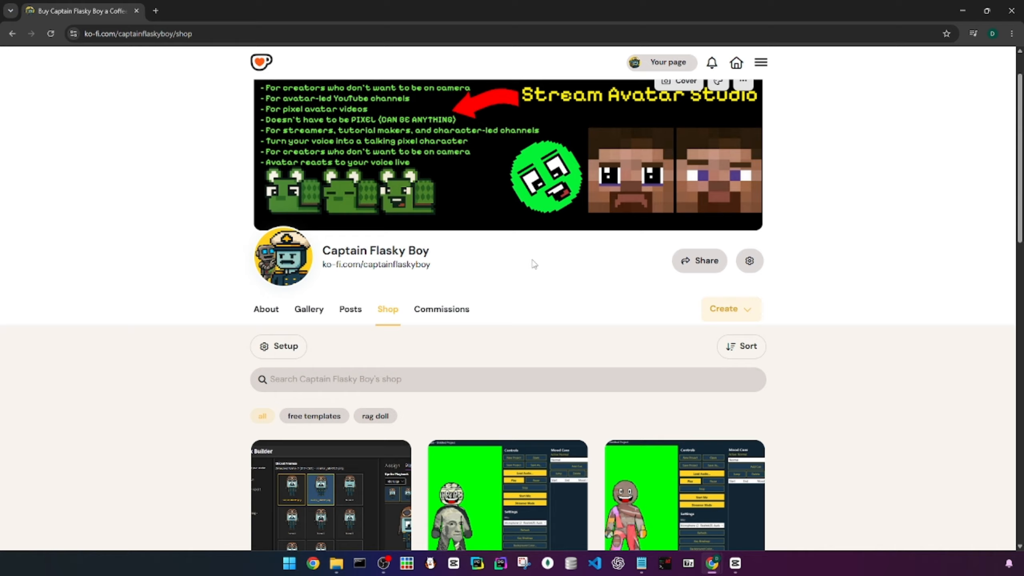
scroll(533, 262, down, 5)
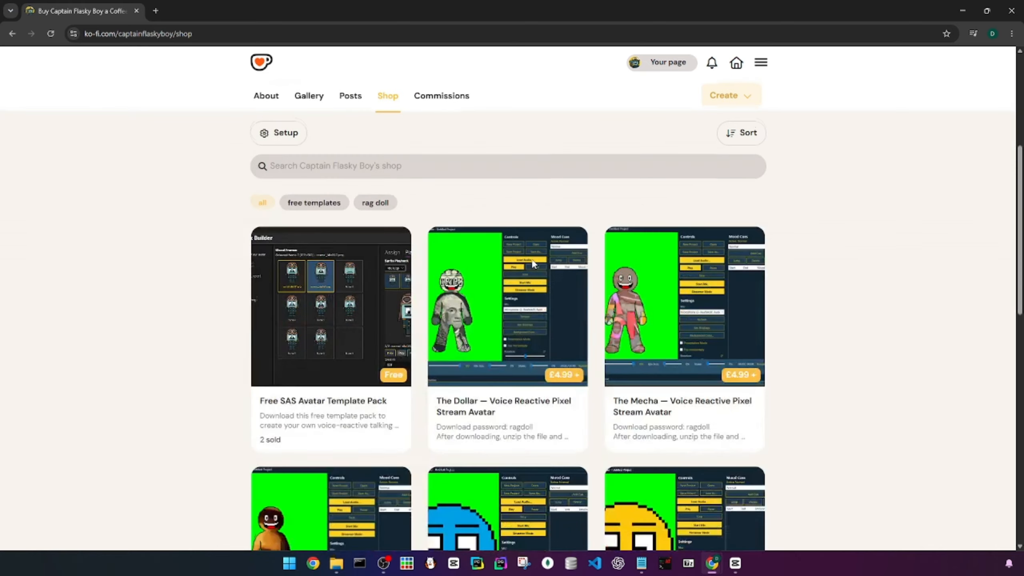
scroll(340, 226, down, 1)
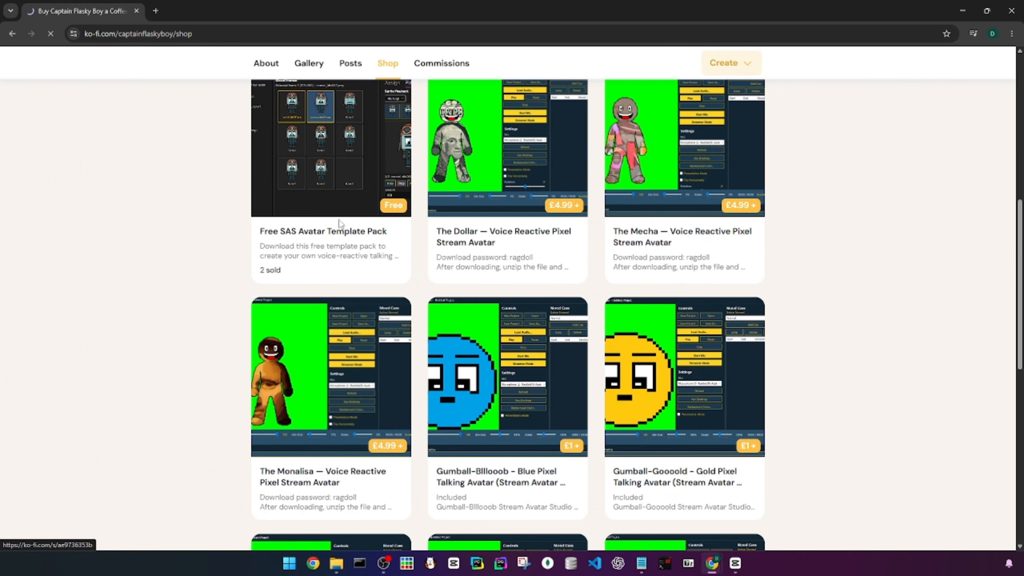
click(340, 225)
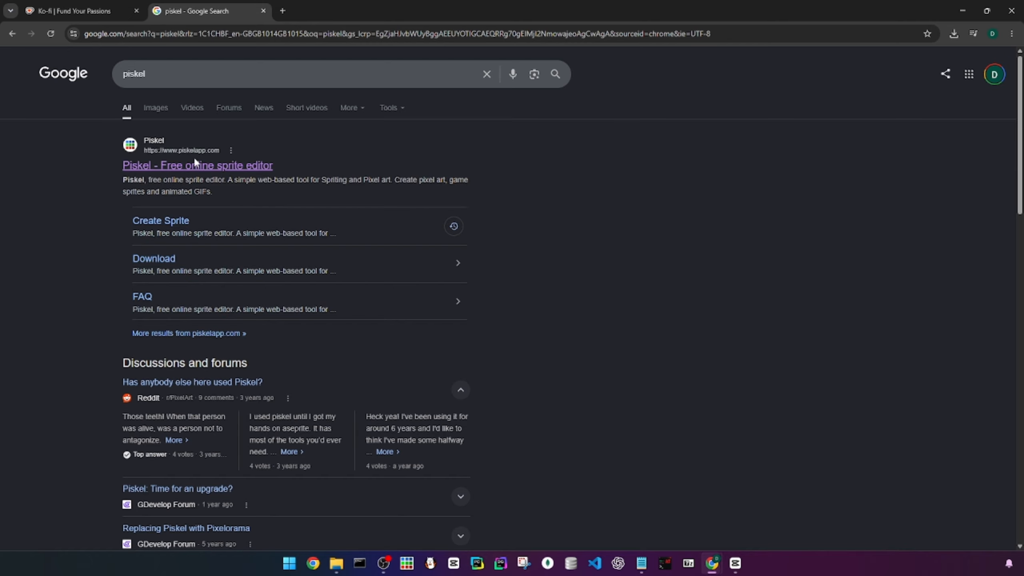
- Open and close the Piskel website, and download SAS_template_pack.zip from the Ko-fi order for the template pack
click(194, 163)
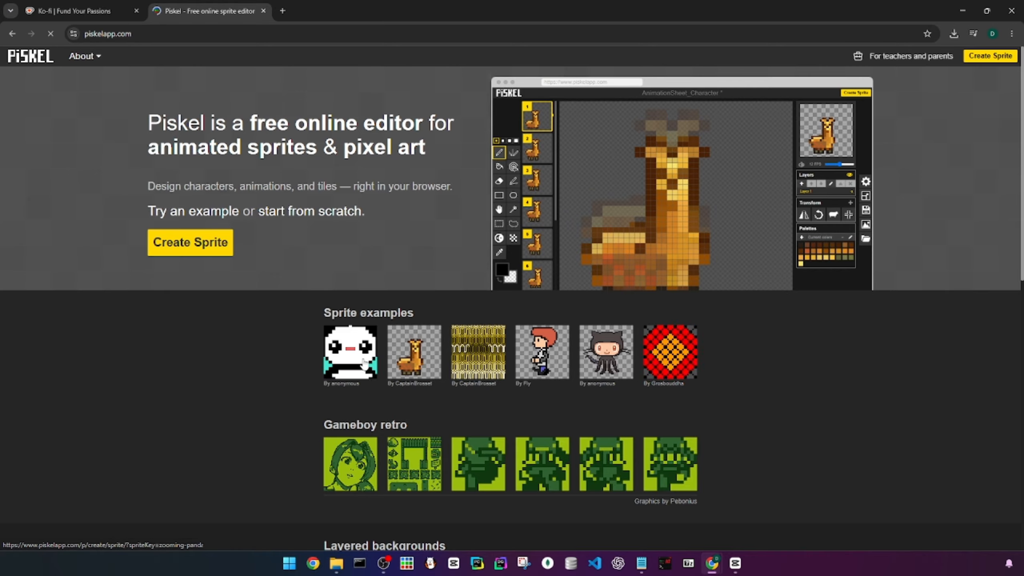
key(ctrl+w)
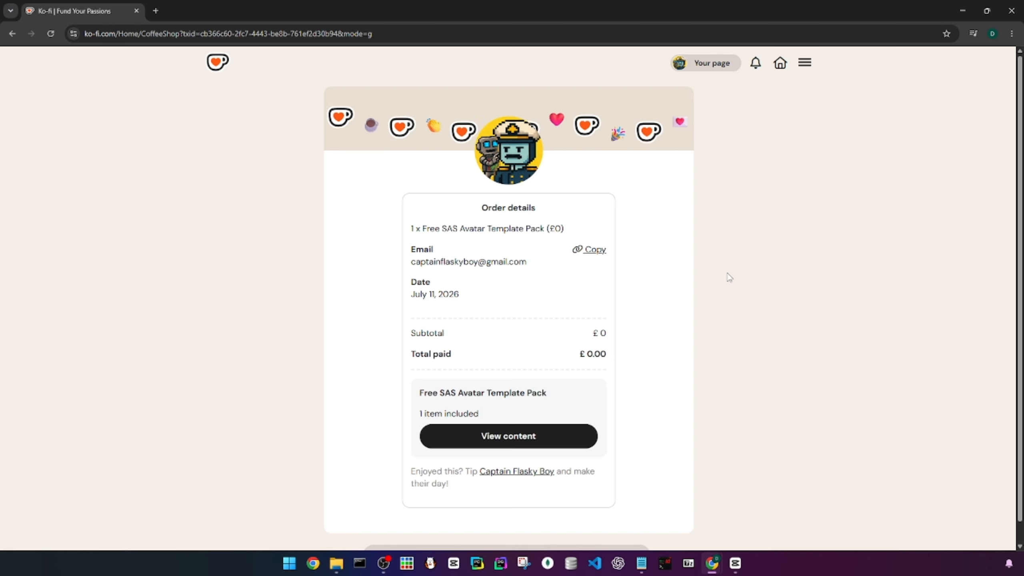
click(536, 415)
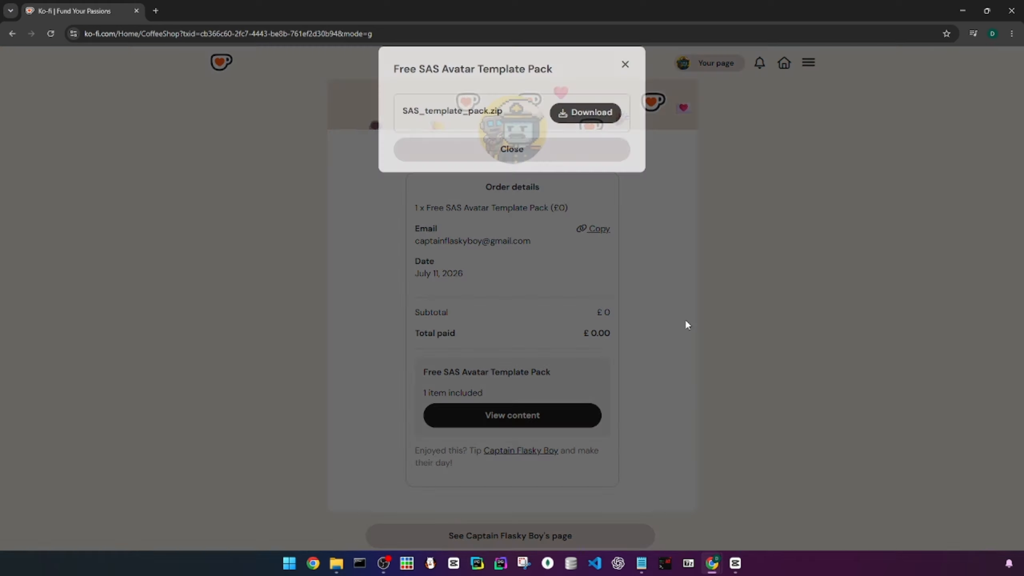
click(584, 113)
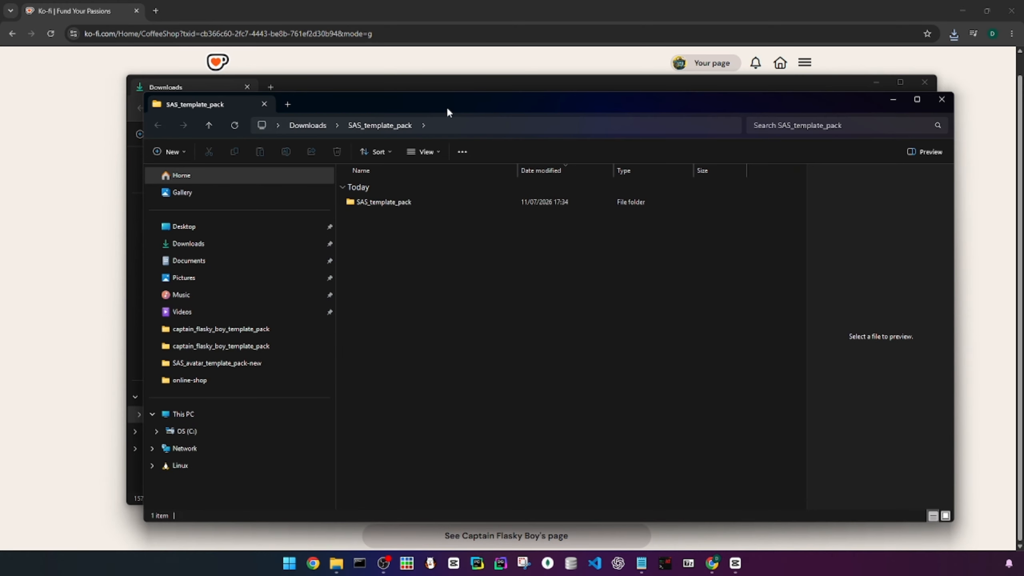
- Open the inner SAS_template_pack folder in File Explorer and check the files inside captain-flasky-boy-template-pack
drag(486, 107, 463, 87)
double_click(382, 182)
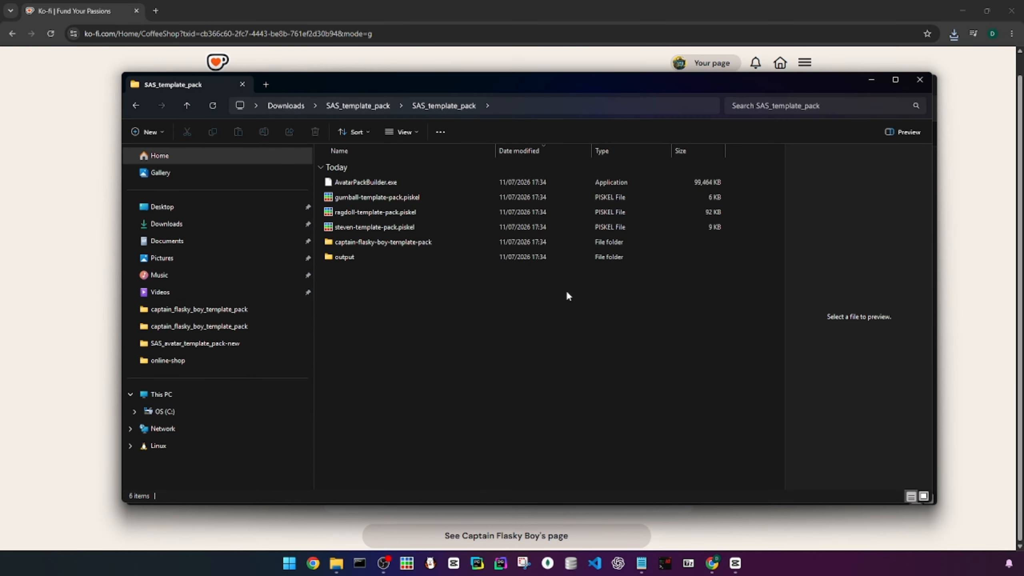
click(289, 282)
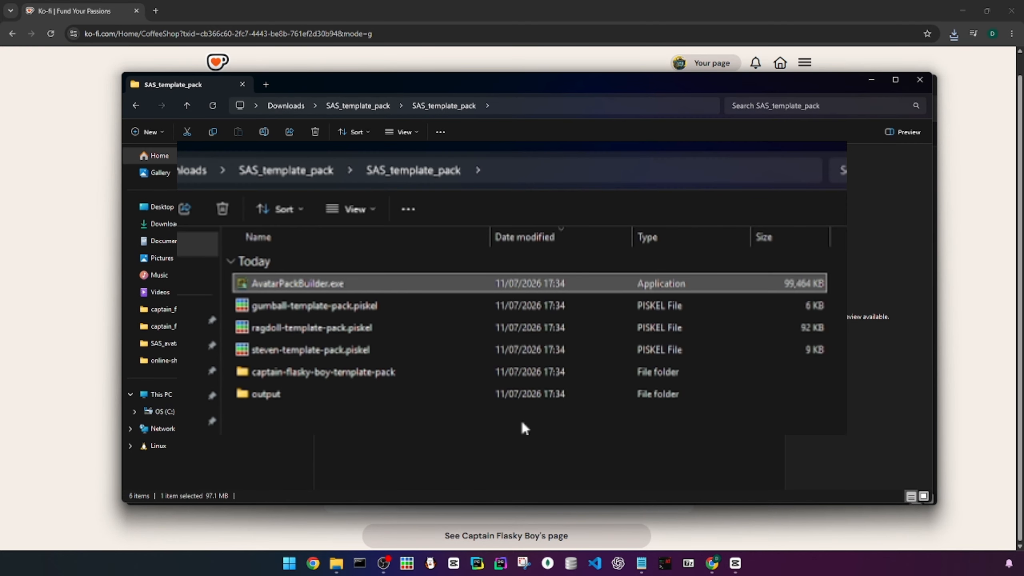
double_click(306, 372)
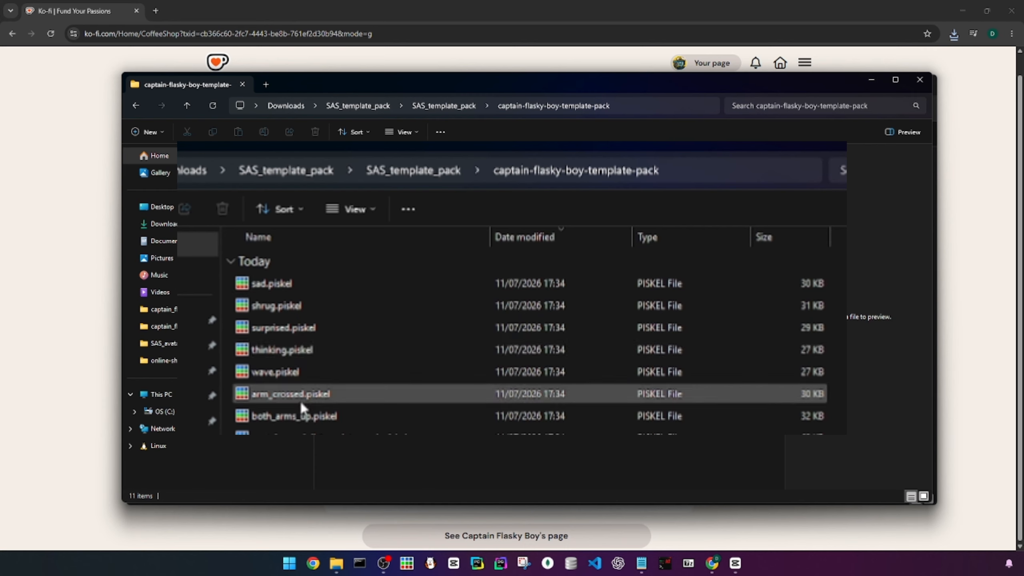
click(136, 105)
- Launch AvatarPackBuilder.exe and allow it to run past the SmartScreen block
double_click(380, 182)
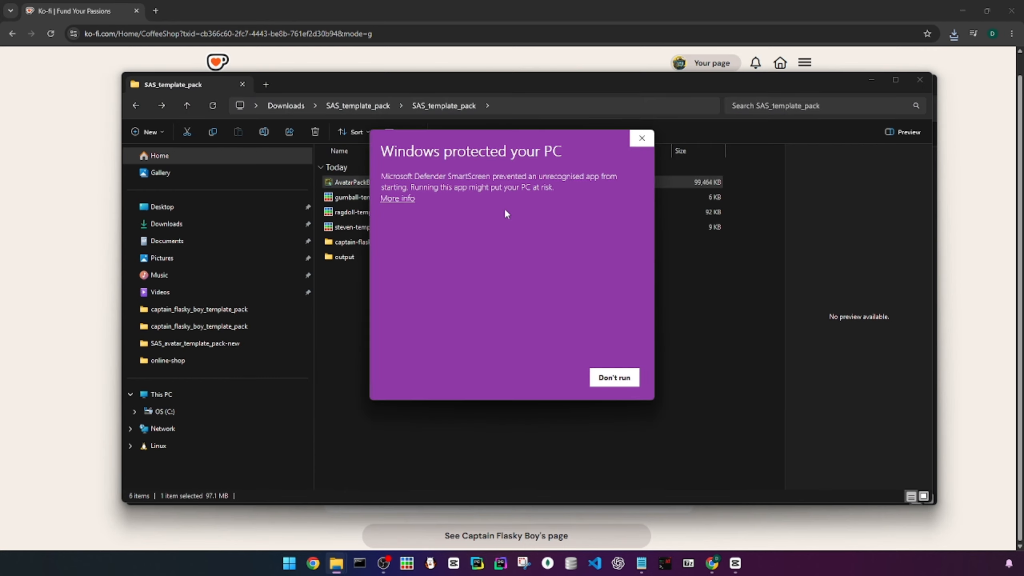
click(397, 198)
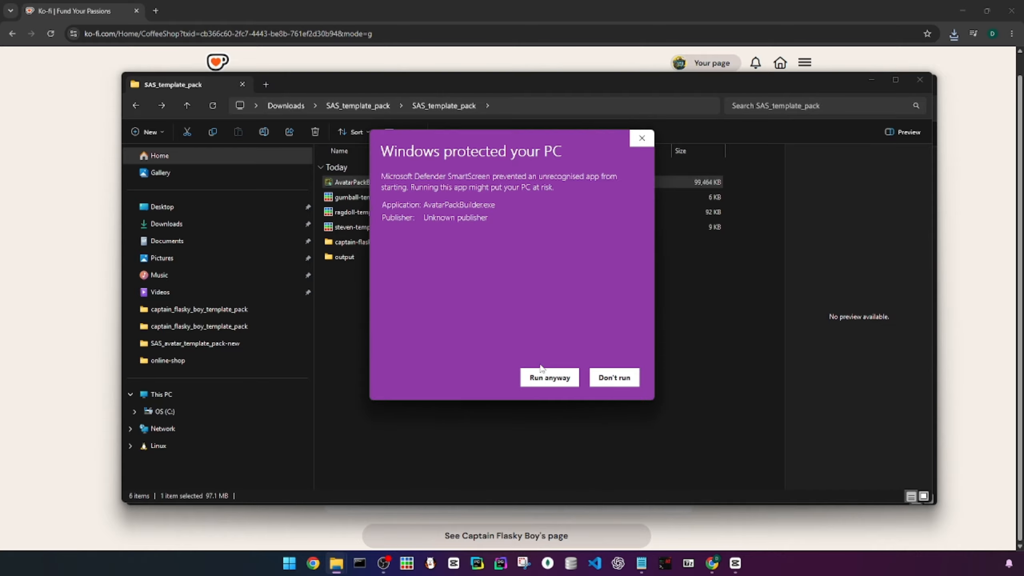
click(544, 379)
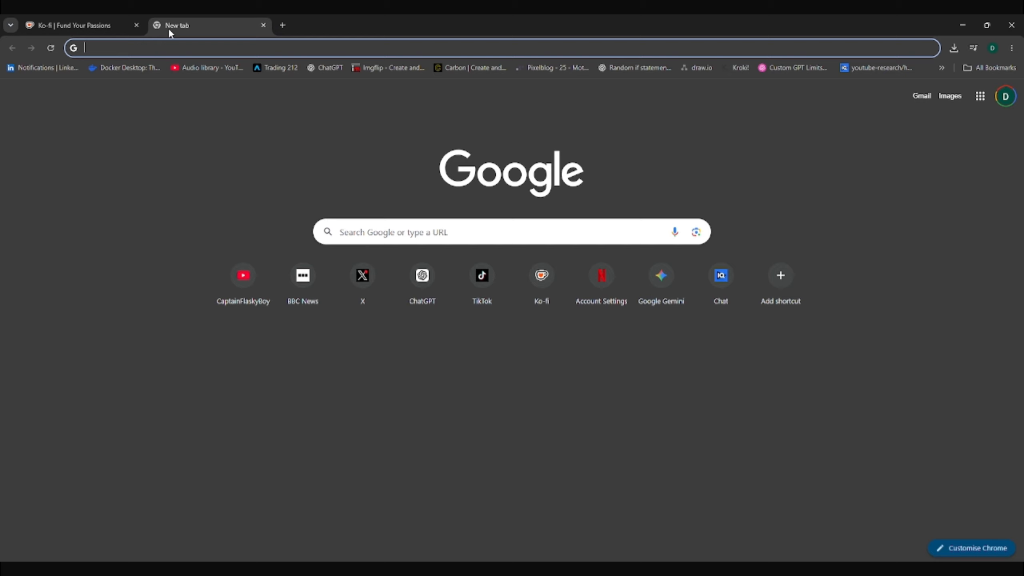
- Search the web for "piskel", open the Piskel website and create a new sprite in its editor
text(pis)
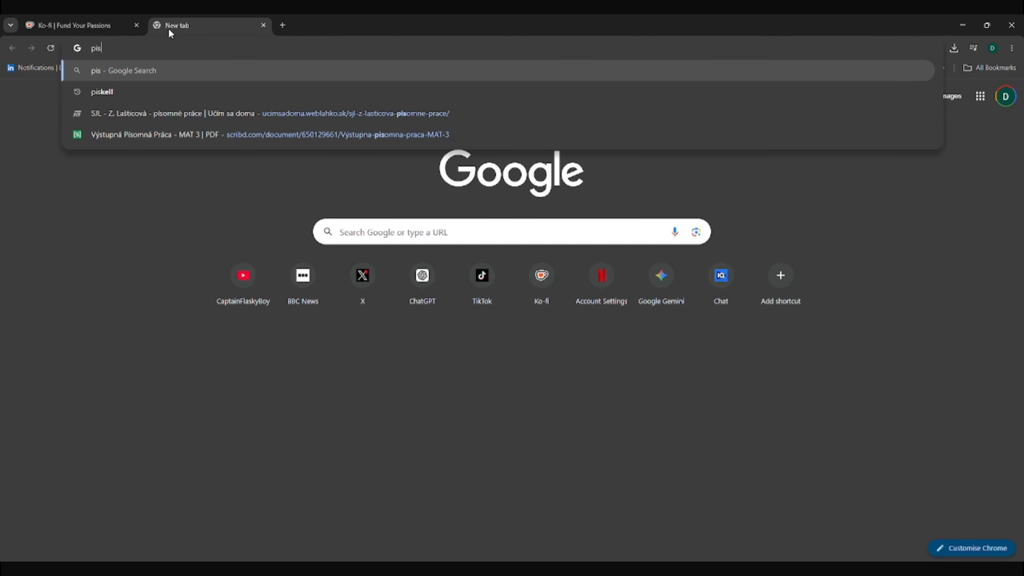
text(kel)
key(Return)
click(193, 177)
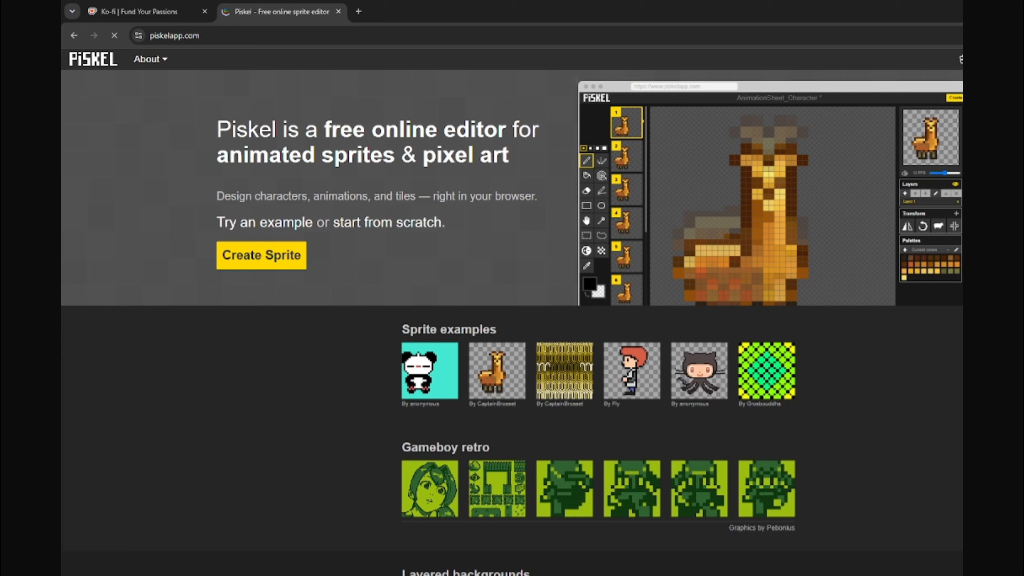
click(665, 490)
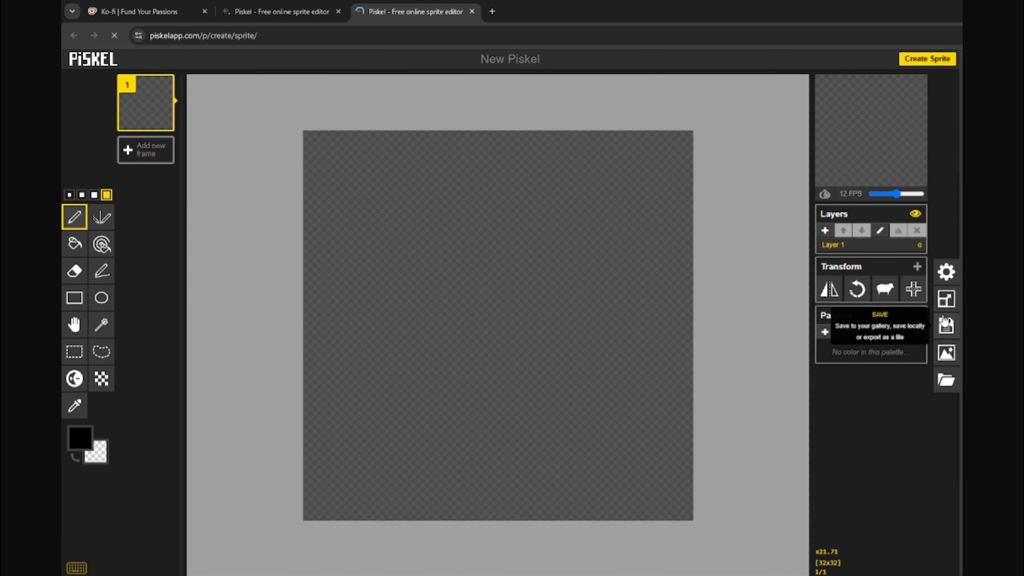
- Load the normal sprite pack from the downloaded captain-flasky-boy-template-pack folder, replacing the empty sprite
click(945, 380)
click(848, 272)
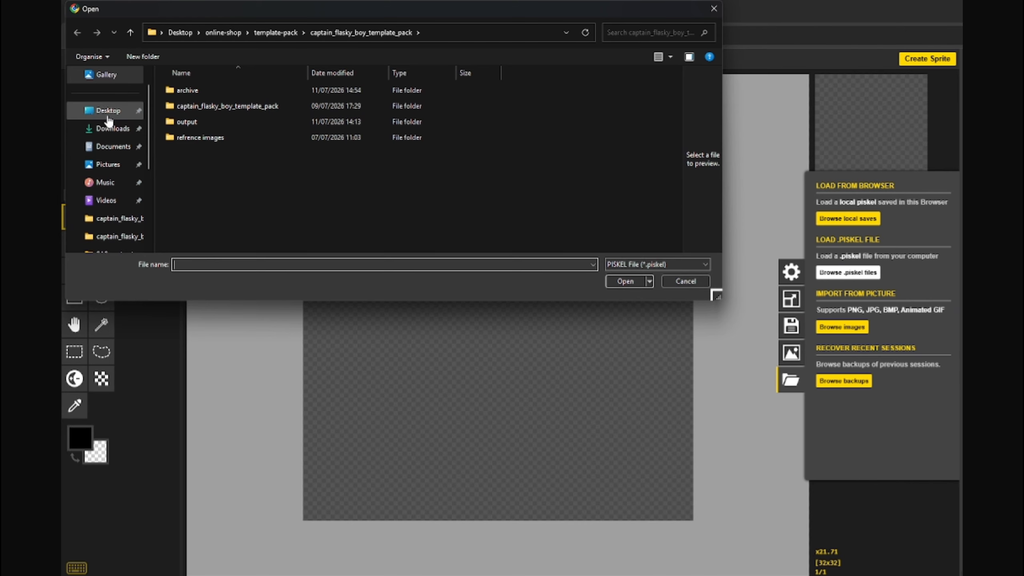
click(109, 129)
double_click(214, 106)
double_click(218, 107)
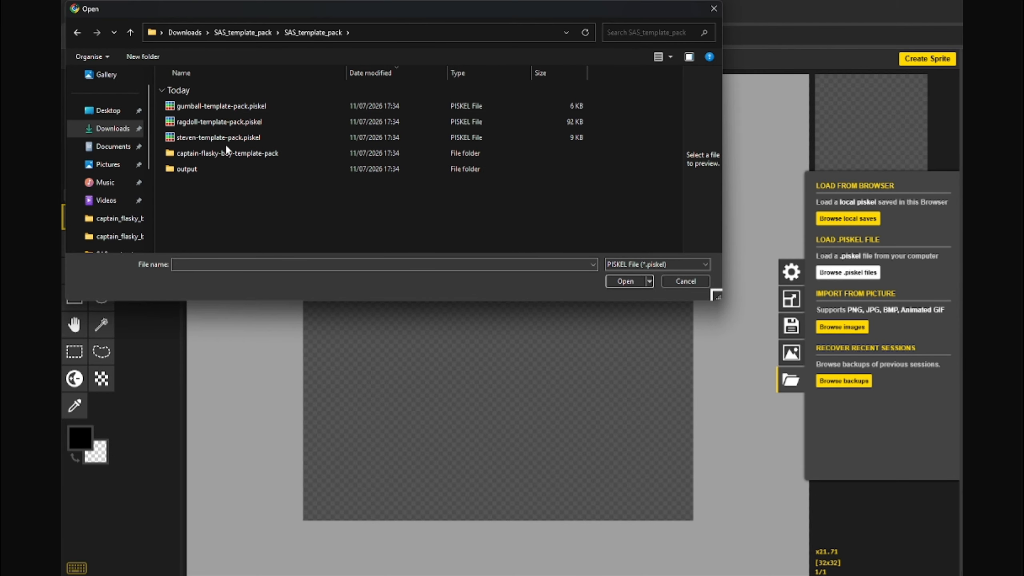
double_click(224, 154)
click(213, 231)
click(625, 281)
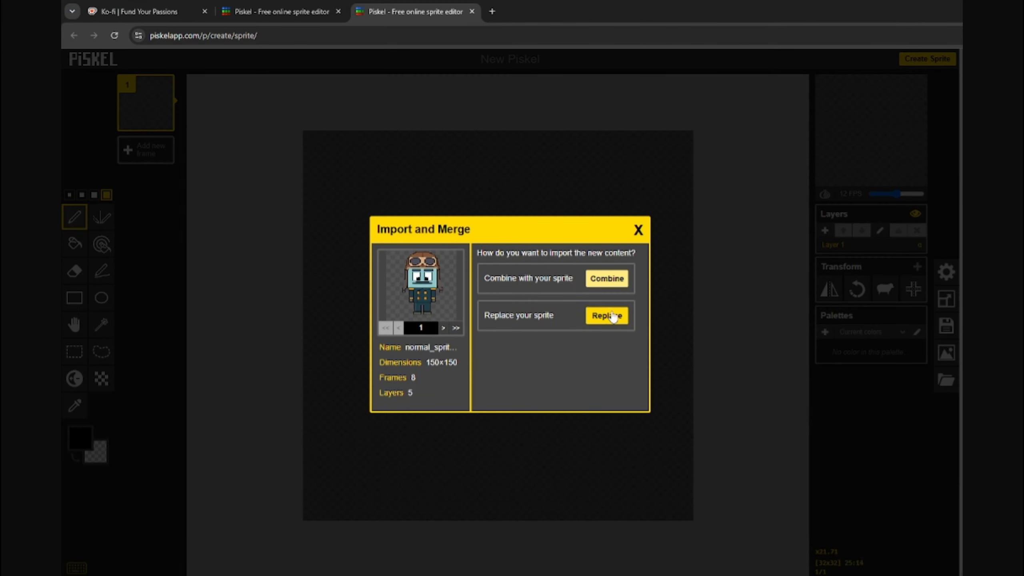
click(606, 316)
- Examine the captain's talking animation in an enlarged separate preview window, and close the window
click(650, 117)
right_click(897, 82)
key(Escape)
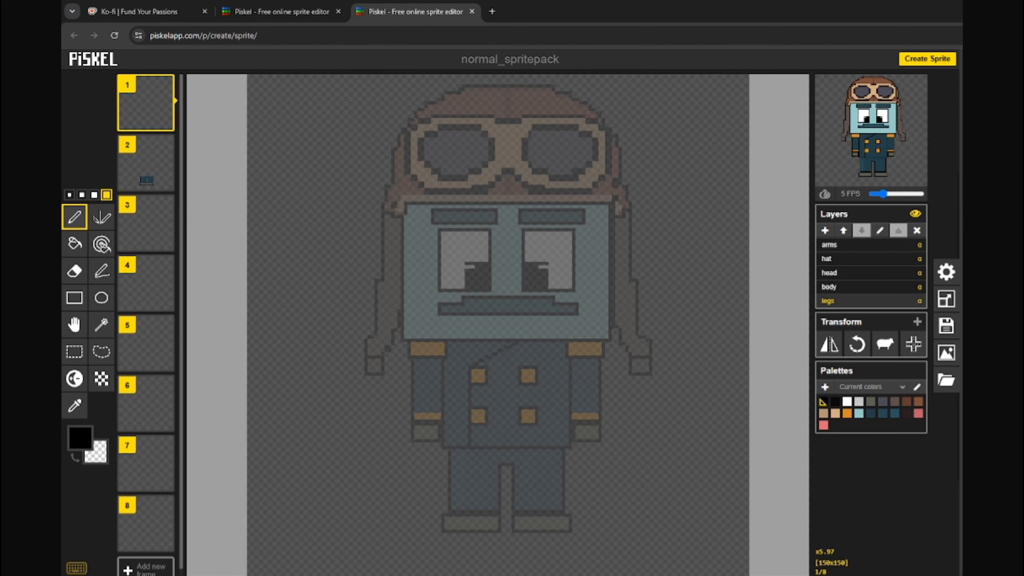
click(913, 86)
drag(138, 14, 501, 167)
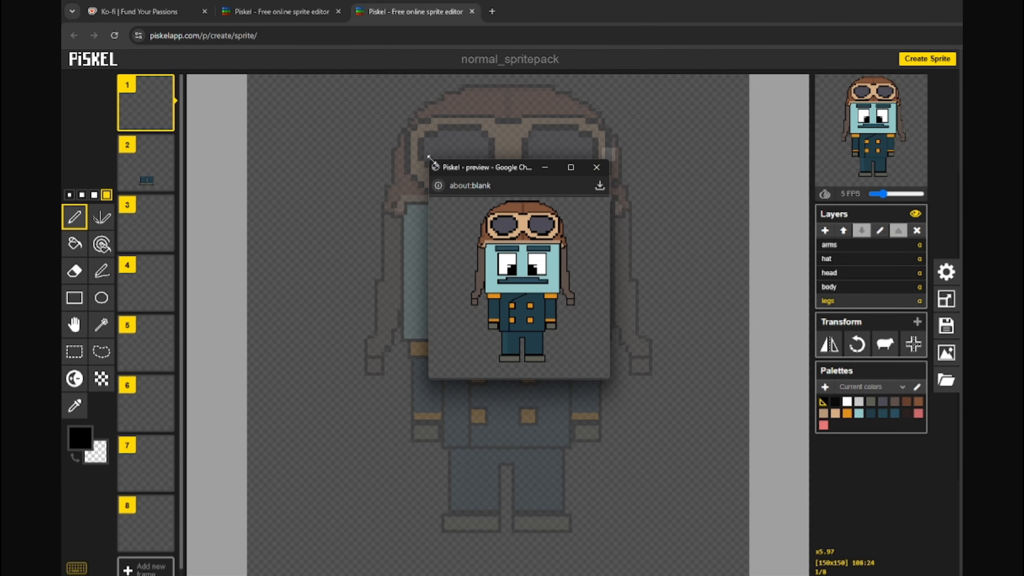
drag(431, 159, 195, 78)
drag(500, 86, 614, 151)
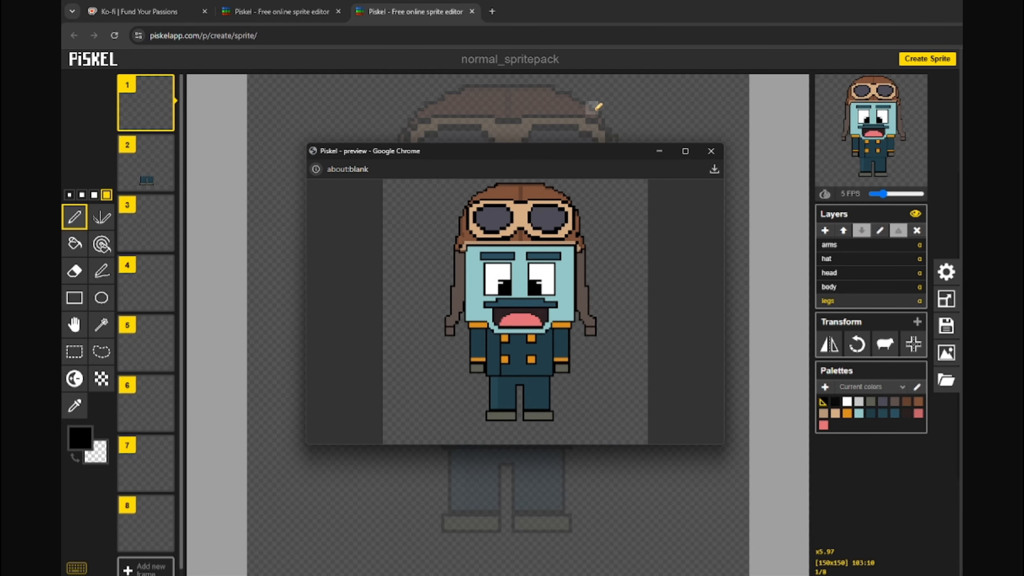
click(711, 151)
- Load gumball-template-pack.piskel from the SAS_template_pack folder in place of the captain sprite
click(946, 380)
click(847, 272)
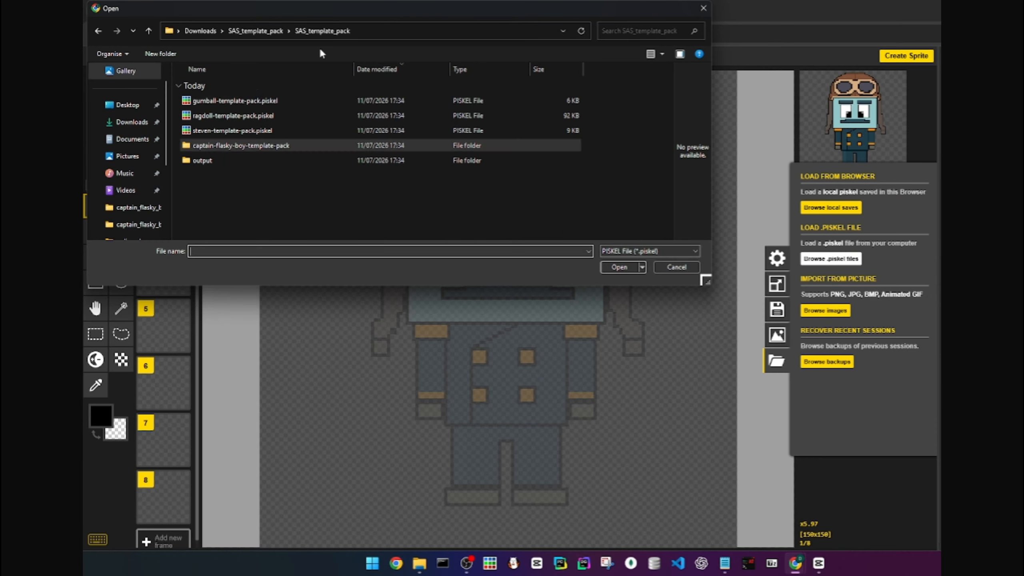
double_click(235, 100)
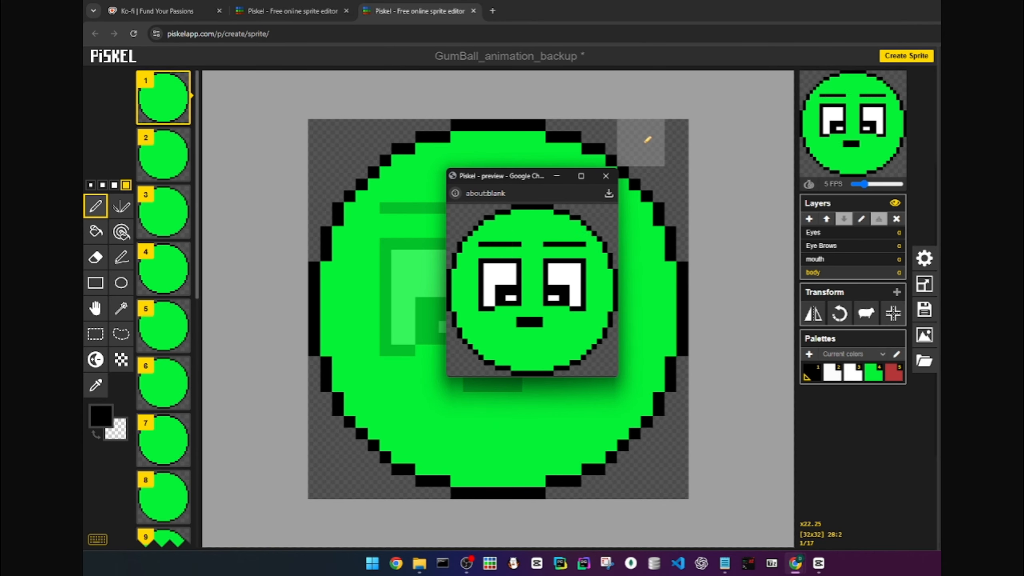
- Close the gumball animation's preview window and check the options for saving the sprite
click(606, 176)
click(924, 310)
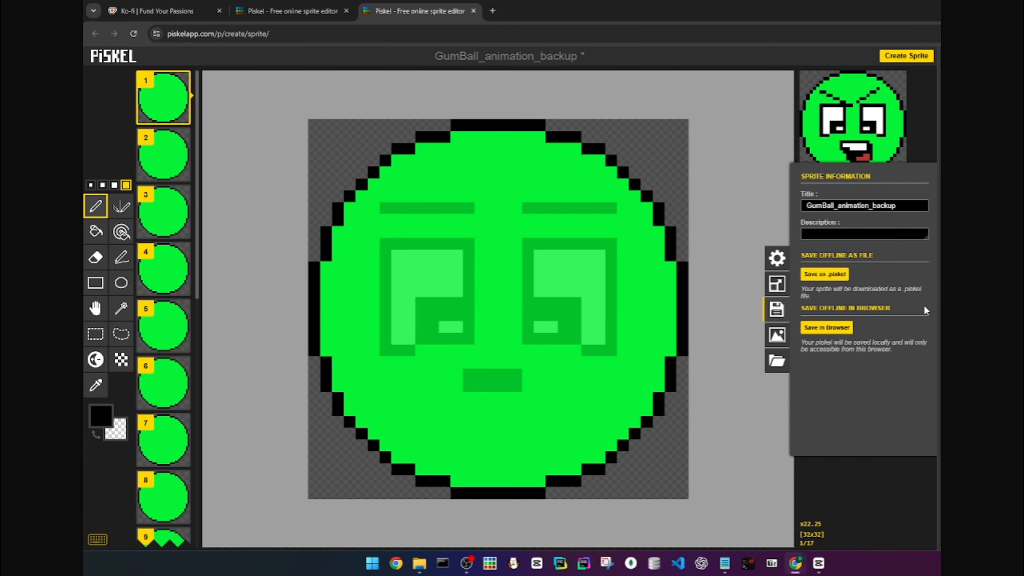
click(924, 98)
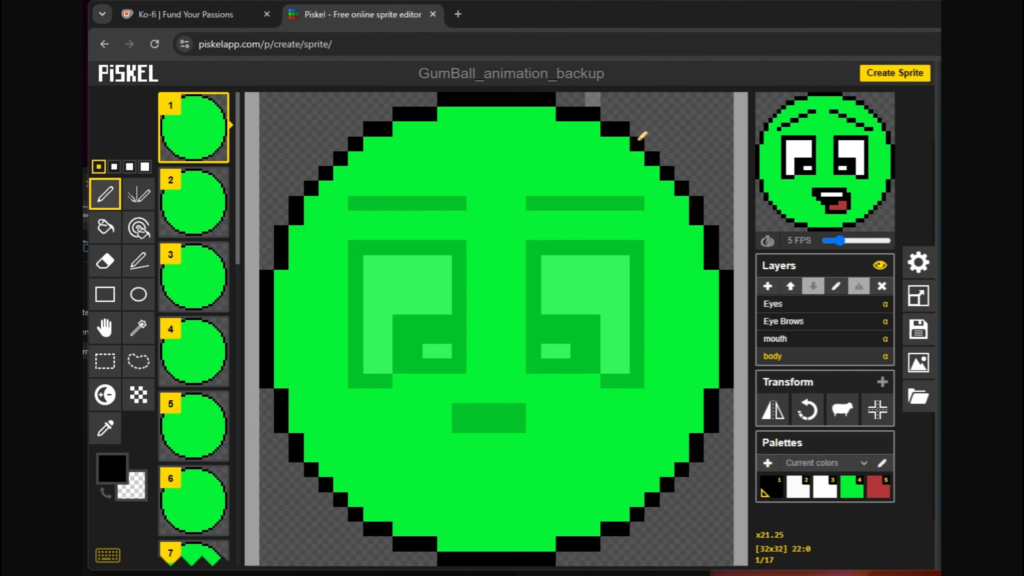
- Choose red and paint a thick stroke along the upper-left rim of the body on frame 1
scroll(496, 329, down, 2)
click(111, 468)
click(211, 341)
click(139, 261)
drag(355, 283, 449, 198)
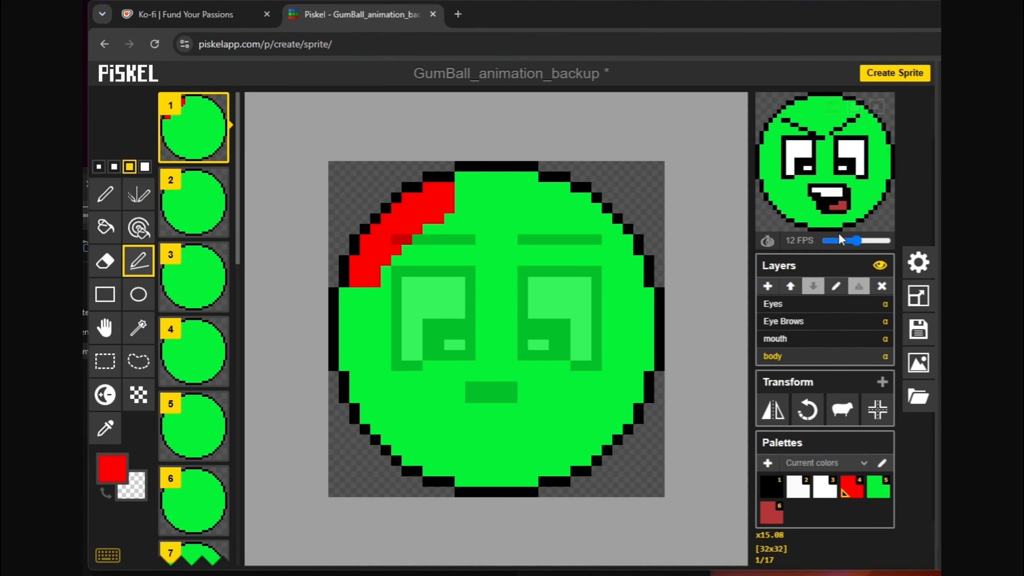
- Set the animation preview to 0 FPS and paint the rest of the body's upper half red
drag(857, 241, 827, 241)
drag(449, 198, 480, 197)
click(105, 194)
mouse_move(355, 303)
mouse_down()
mouse_move(599, 321)
mouse_move(614, 253)
mouse_move(512, 192)
mouse_up()
- Choose white, paint the body's lower half on frame 1, and add a black 4×4-pixel square in the centre of the face
click(112, 467)
click(157, 326)
click(139, 260)
drag(354, 355, 638, 355)
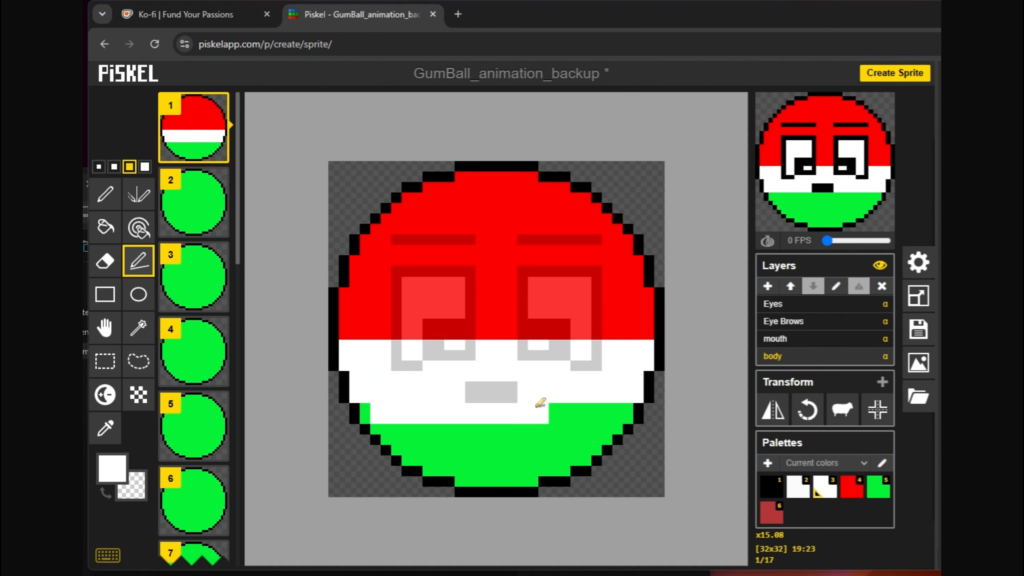
drag(407, 450, 597, 449)
click(145, 166)
- On the Eyes layer of frame 1, shift the left and right eyes 2 pixels outward, away from the centre square
click(773, 303)
click(105, 361)
drag(375, 260, 480, 376)
drag(514, 258, 617, 375)
drag(561, 315, 581, 315)
click(483, 303)
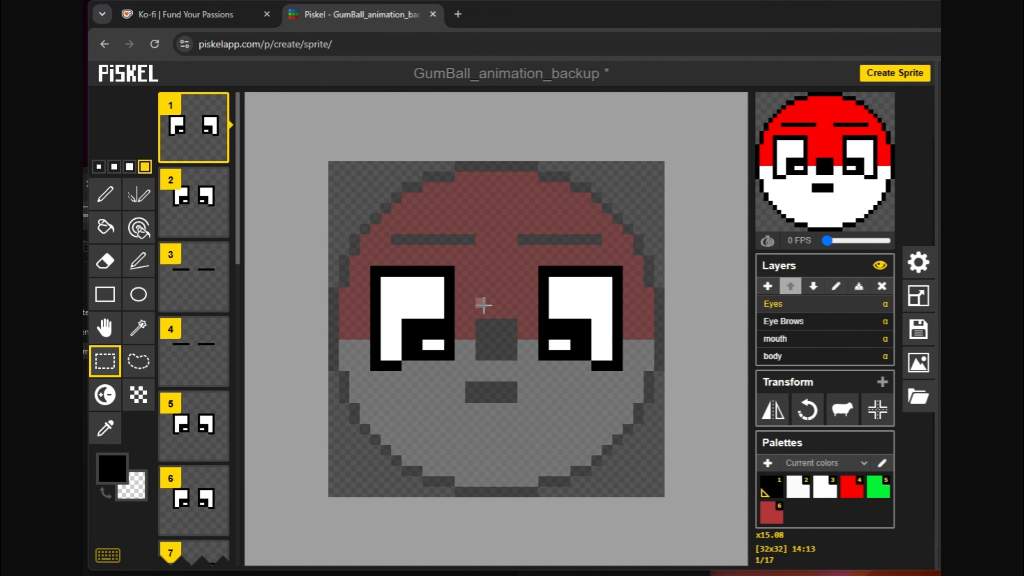
- Move the eyes apart on the Eyes layer of the remaining animation frames to match frame 1
click(885, 100)
drag(61, 1, 524, 153)
click(611, 176)
click(601, 268)
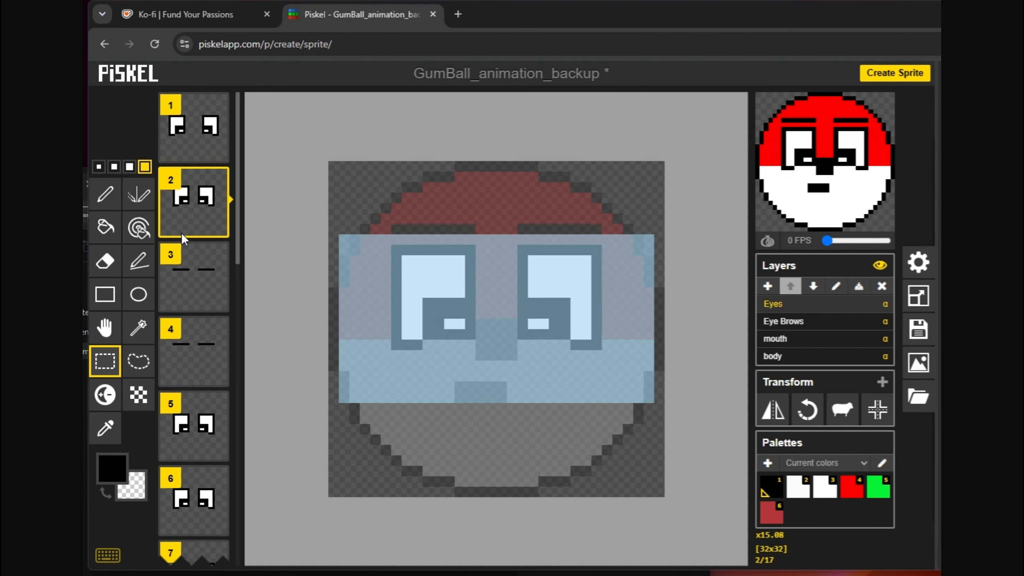
scroll(181, 232, down, 5)
click(208, 437)
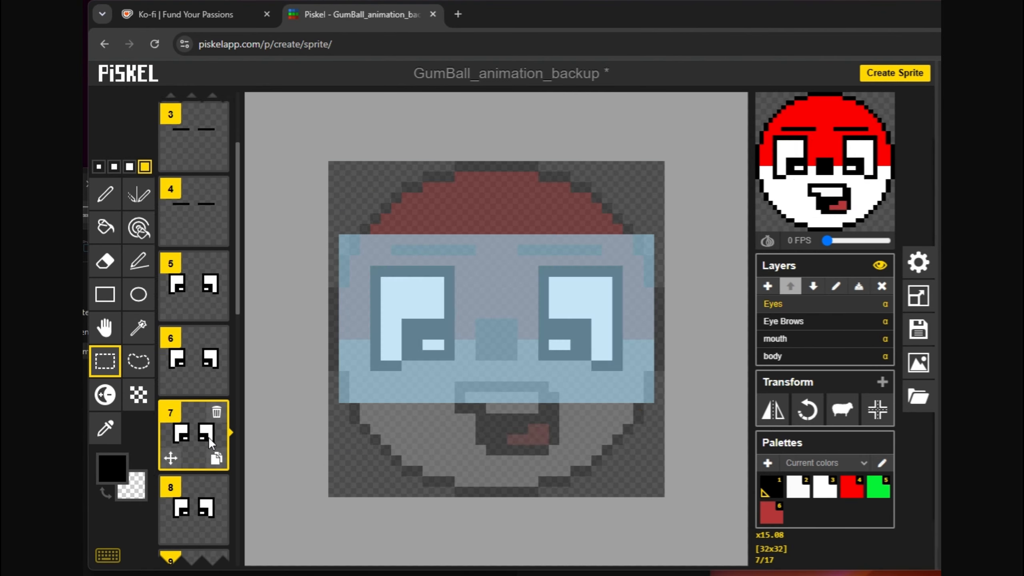
scroll(208, 437, down, 5)
click(198, 463)
scroll(198, 463, down, 5)
click(189, 494)
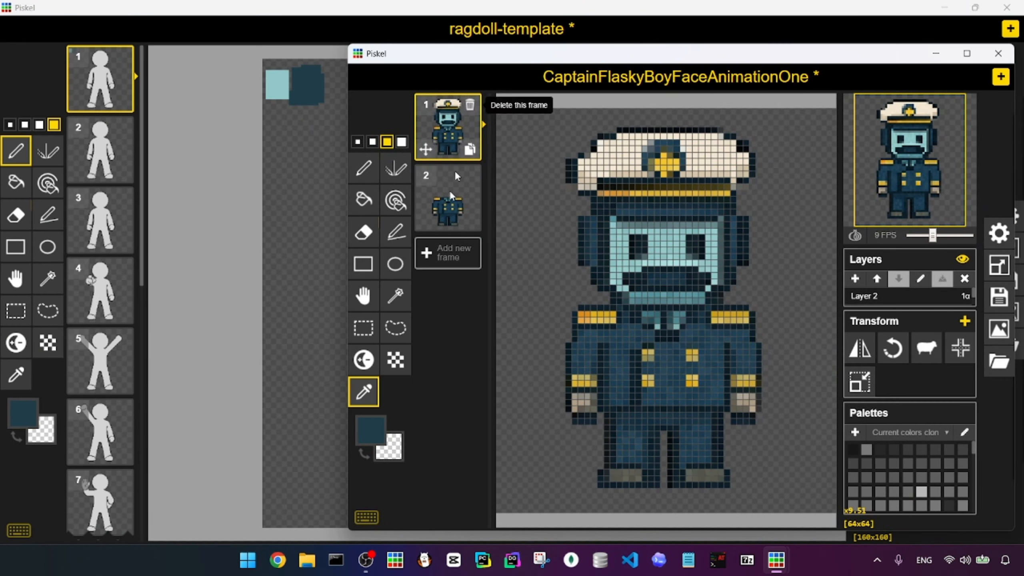
- Copy the captain's yellow #dfbc53 into the ragdoll template and paint a swatch beside the dark blue one
click(370, 430)
right_click(423, 393)
click(468, 460)
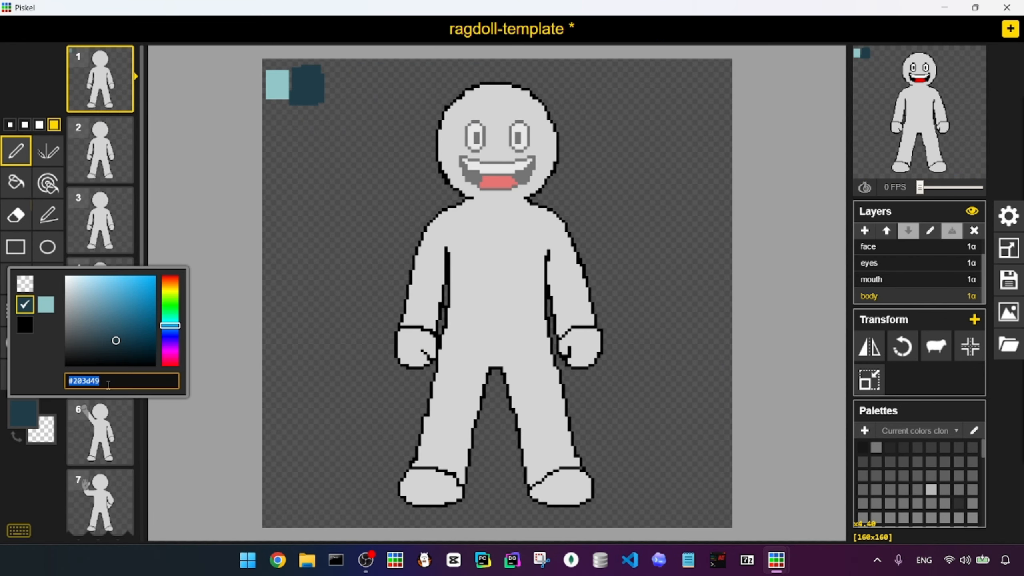
click(340, 88)
mouse_move(784, 557)
click(847, 508)
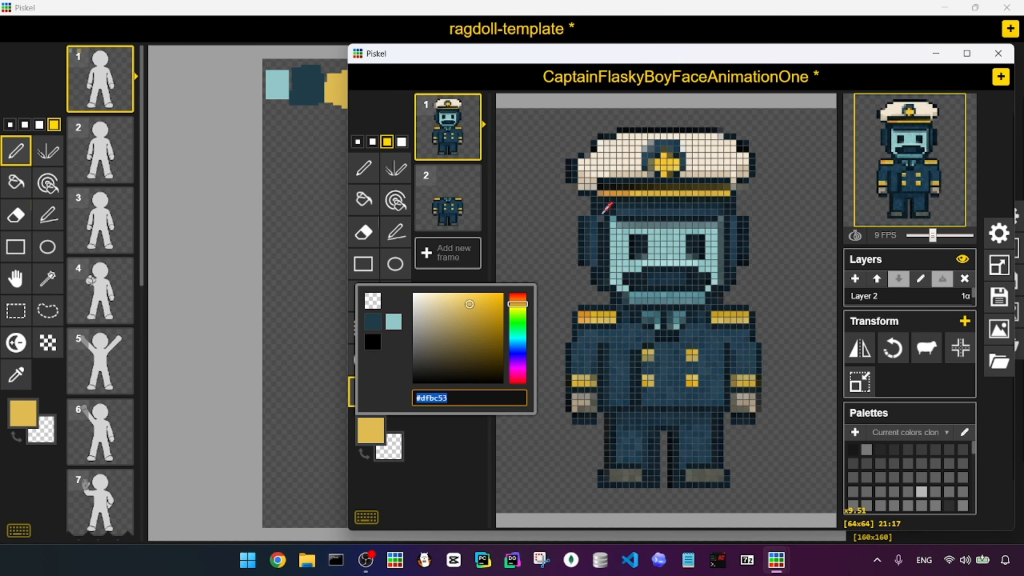
- Sample the orange #df8f1a from the captain's epaulette and paint it as a swatch beside the yellow in the ragdoll template
click(352, 391)
click(581, 316)
click(370, 430)
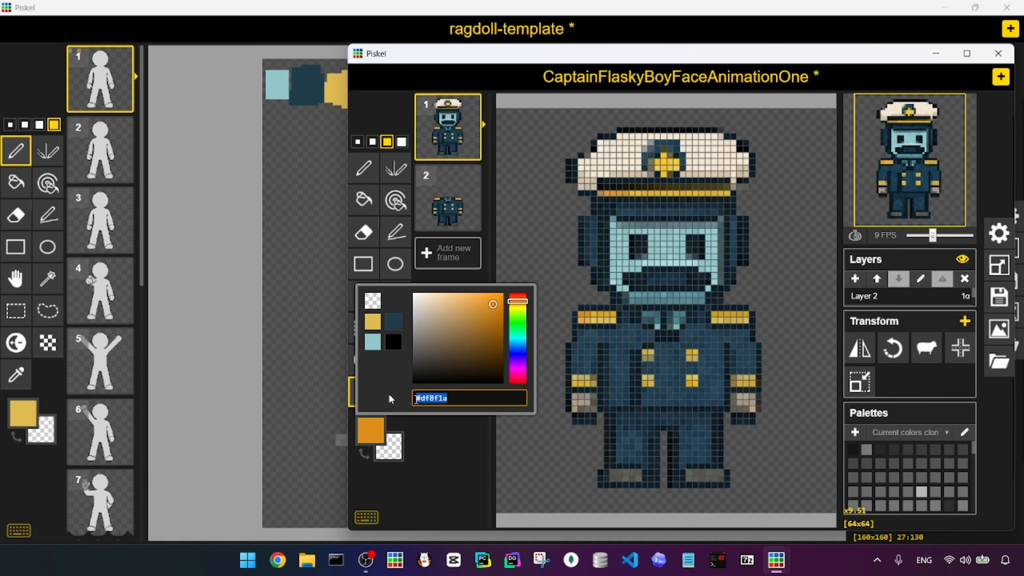
key(ctrl+c)
click(225, 379)
click(23, 413)
drag(109, 380, 66, 380)
key(ctrl+v)
click(54, 125)
- Sample the grey #5e5e54 from the captain's shoe and paint it as a swatch beside the orange in the ragdoll template
click(776, 560)
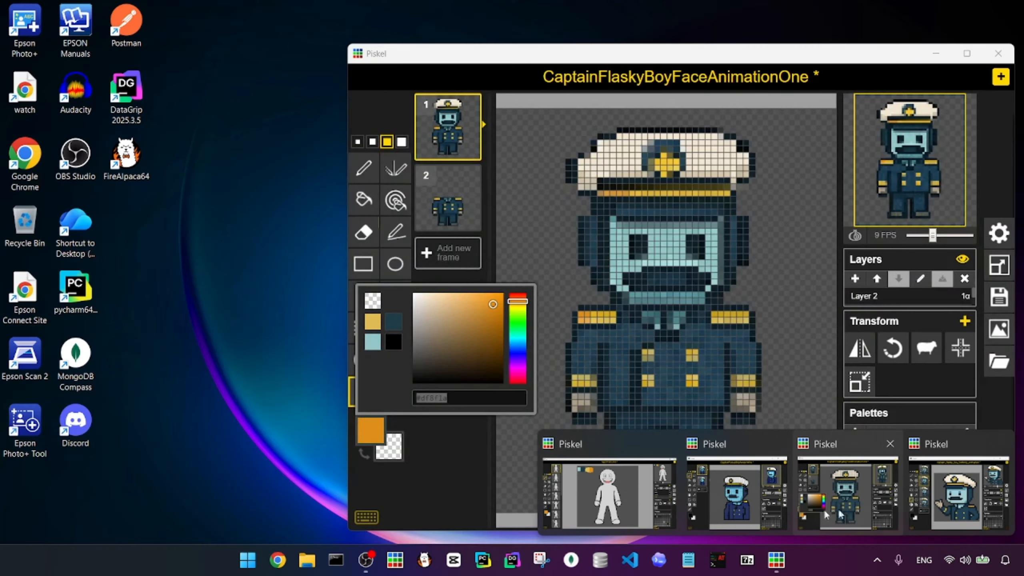
click(843, 509)
click(386, 105)
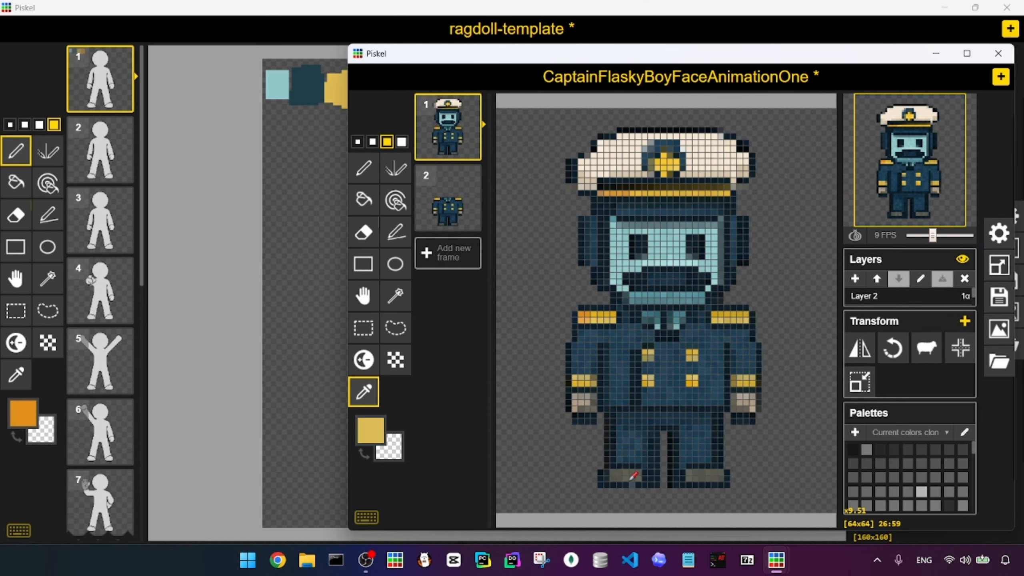
click(370, 430)
drag(458, 398, 413, 398)
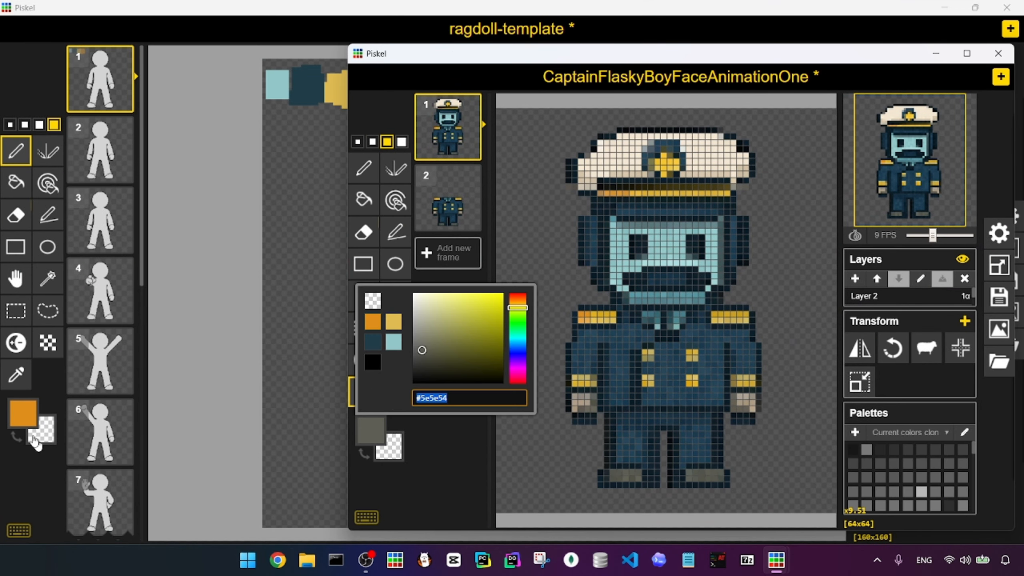
key(ctrl+c)
click(22, 413)
drag(109, 379, 67, 380)
key(ctrl+v)
click(363, 52)
- Save the ragdoll template as a file and enter captain_flasky_boy as the sprite's title
click(1008, 280)
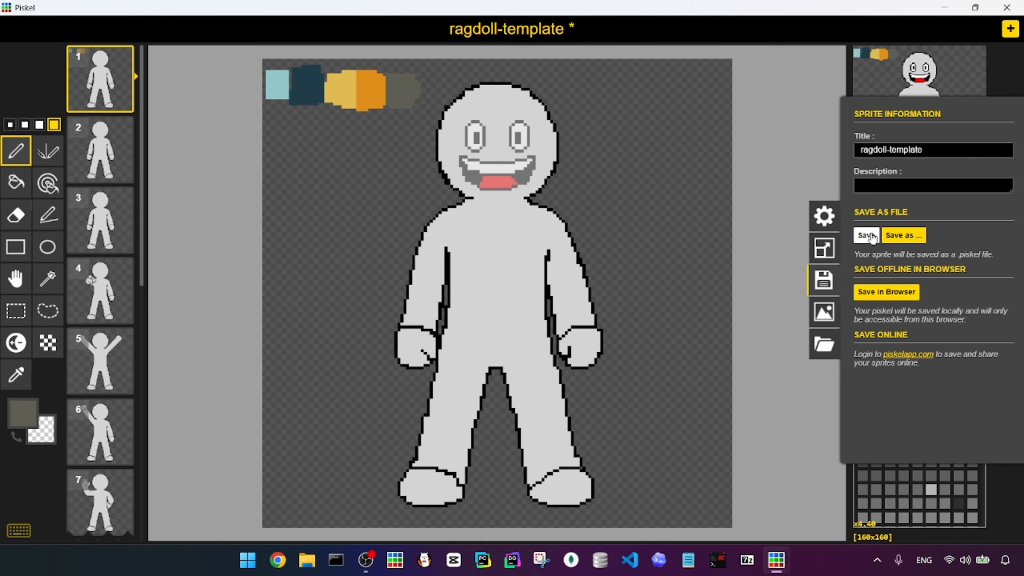
click(867, 236)
click(1009, 280)
triple_click(911, 152)
text(captain_flasky_boy)
key(Escape)
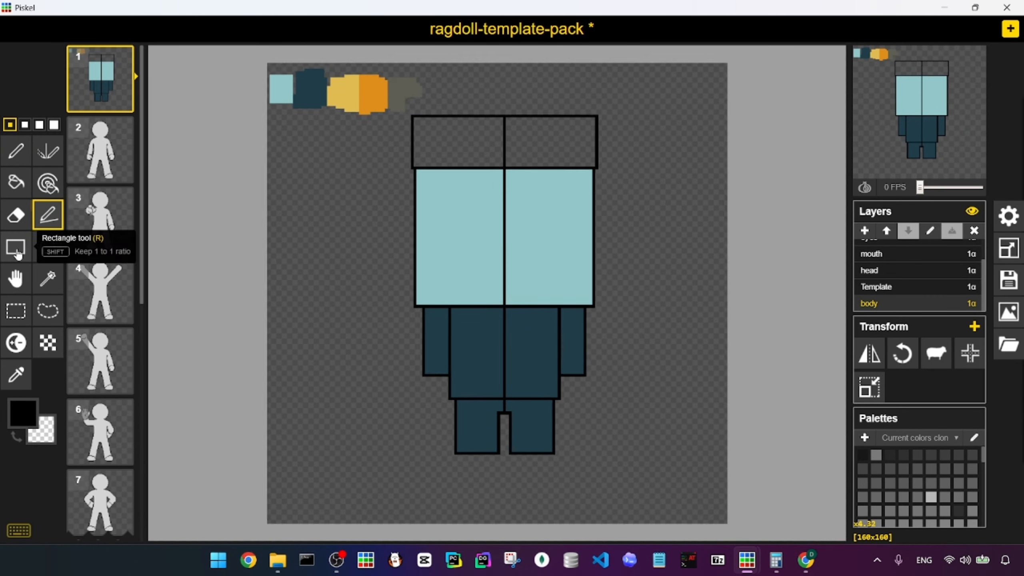
- Draw a black 10×7-pixel hand outline below the left sleeve, repeat it below the right sleeve, and fill both hands grey
click(15, 246)
scroll(433, 383, up, 3)
drag(383, 367, 433, 401)
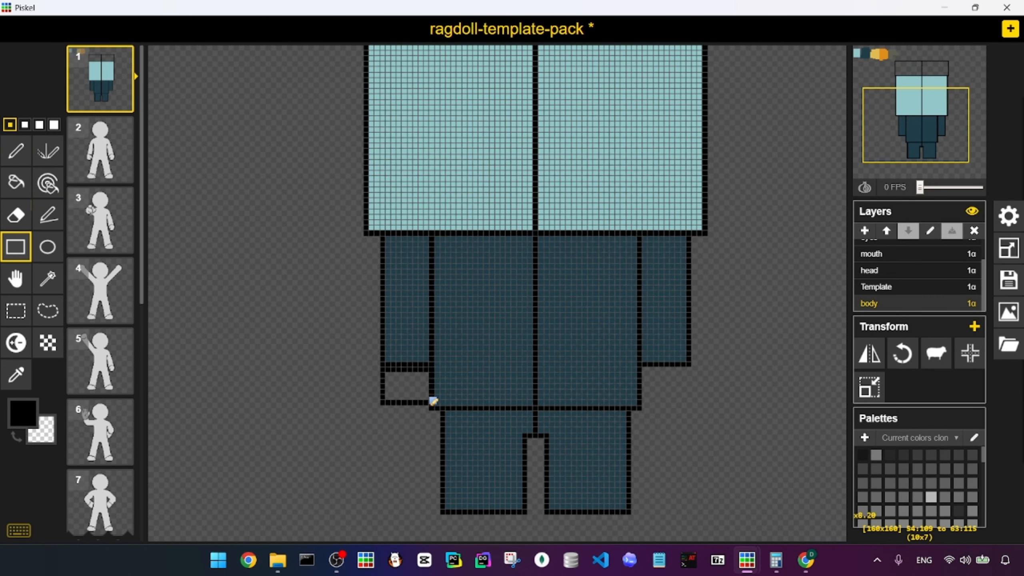
drag(658, 382, 664, 382)
key(ctrl+v)
scroll(664, 382, down, 4)
key(b)
click(428, 382)
click(587, 382)
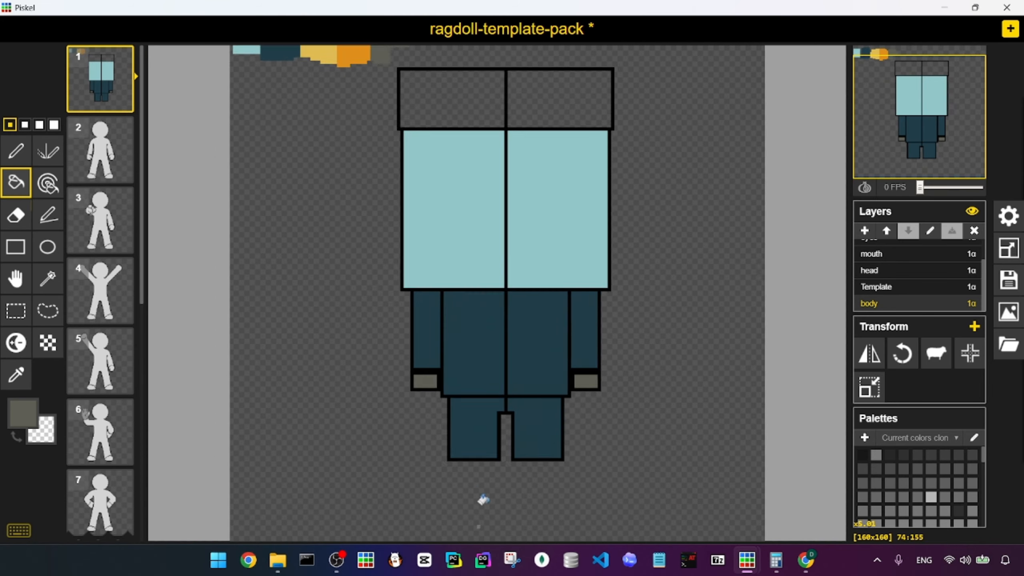
- Draw black rectangular shoe outlines beneath both trouser legs and fill them with the same grey
scroll(482, 501, up, 3)
key(r)
scroll(637, 393, down, 4)
key(o)
click(420, 395)
key(b)
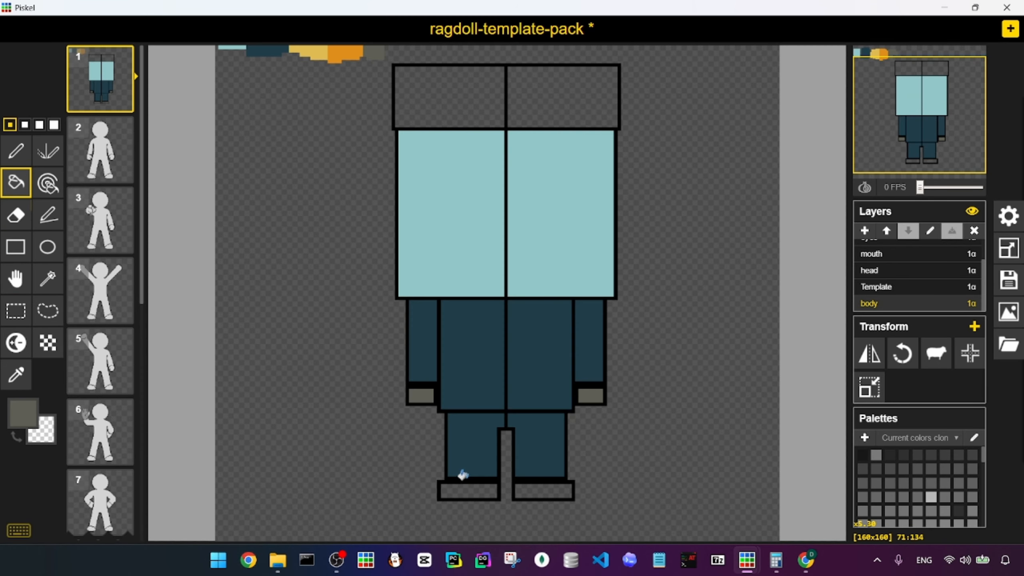
click(462, 489)
click(543, 490)
- Lighten a vertical strip along the outer edge of the left trouser leg using the largest brush size
scroll(588, 304, up, 1)
scroll(409, 149, down, 1)
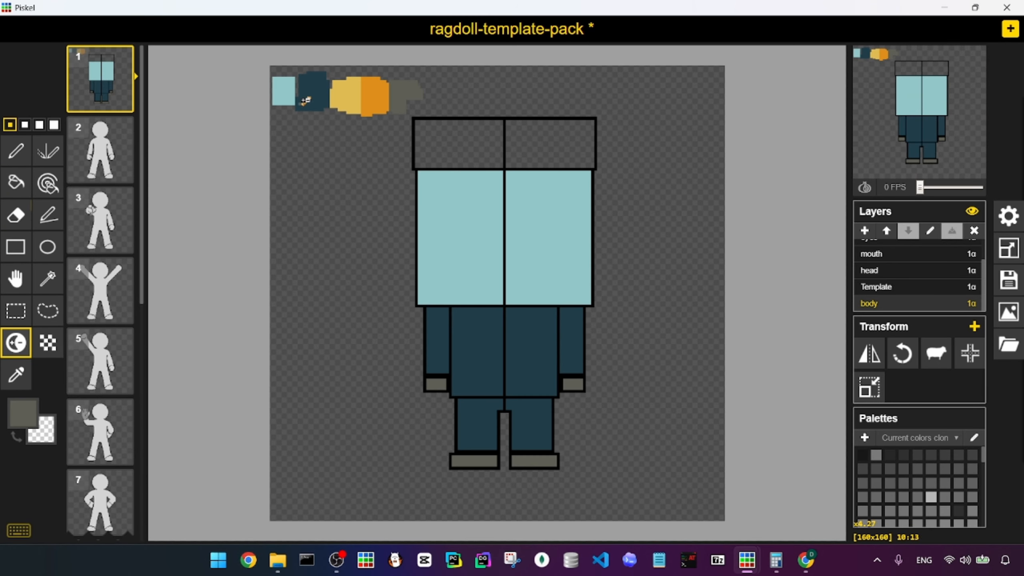
key(bracketright)
key(bracketright)
key(bracketright)
scroll(460, 406, up, 1)
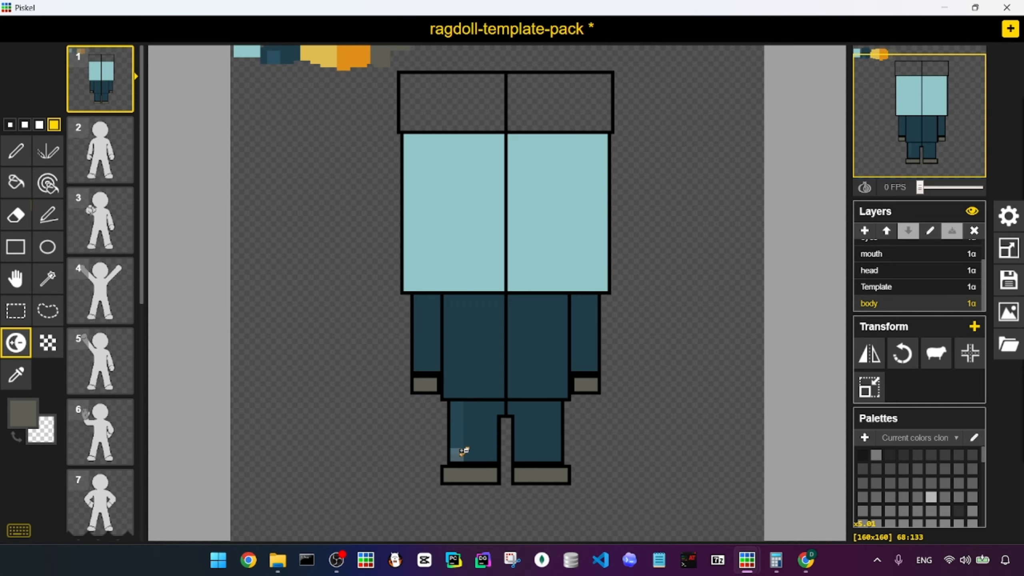
key(bracketleft)
key(bracketleft)
key(bracketleft)
scroll(448, 444, up, 4)
scroll(448, 444, down, 5)
- Choose white and fill both halves of the hat
click(23, 414)
drag(81, 296, 54, 269)
key(b)
click(460, 146)
click(552, 146)
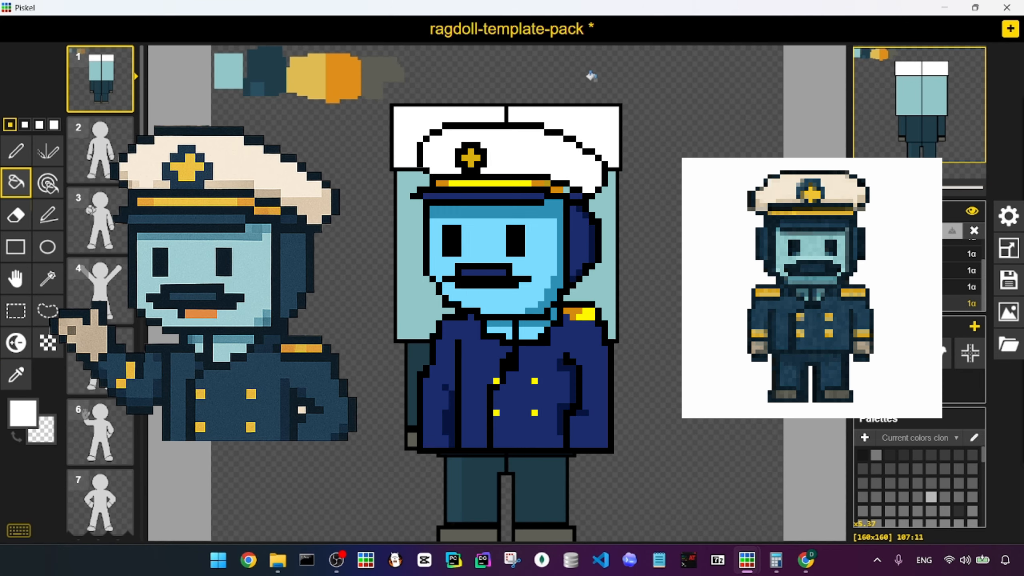
- Choose black and draw a small square outline in the empty area to the right of the hat
scroll(704, 128, up, 2)
key(r)
click(23, 414)
drag(77, 343, 61, 377)
mouse_move(709, 128)
mouse_down()
mouse_move(732, 148)
mouse_move(709, 128)
mouse_move(732, 175)
mouse_up()
- Copy the small square outline and place the copy on the hat's centre line as the badge
key(s)
click(16, 151)
scroll(729, 131, up, 2)
click(16, 310)
scroll(721, 141, down, 2)
key(ctrl+c)
key(ctrl+v)
drag(719, 159, 505, 163)
key(0)
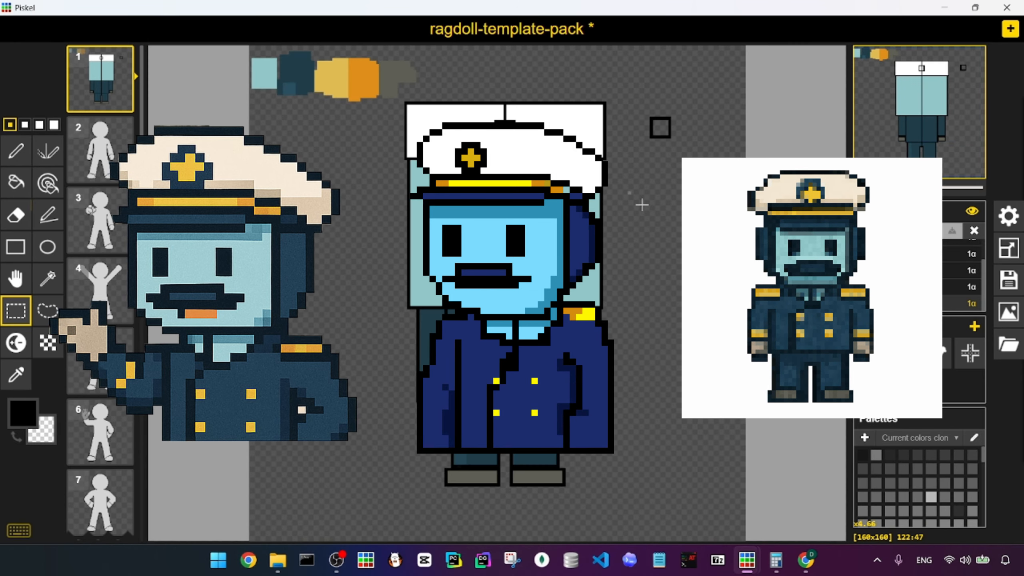
- Draw a black upright rectangle on the left half of the face for the eye and fill it white
scroll(480, 251, up, 5)
drag(412, 237, 495, 163)
key(r)
click(22, 413)
drag(77, 296, 55, 270)
key(b)
click(459, 204)
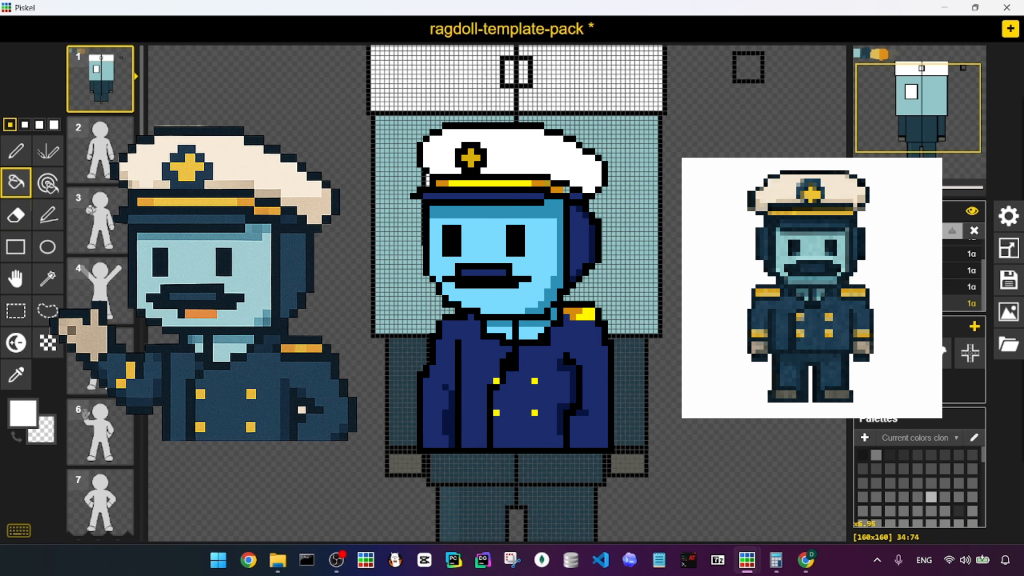
- Add a black pupil with a small white highlight in the lower inner corner of the left eye
click(23, 413)
click(16, 151)
scroll(482, 170, up, 4)
drag(443, 289, 500, 225)
key(0)
- Copy the left eye, mirror it on a separate layer, and paste the mirrored copy onto the body layer as the right eye
scroll(564, 212, up, 6)
key(s)
drag(362, 164, 443, 257)
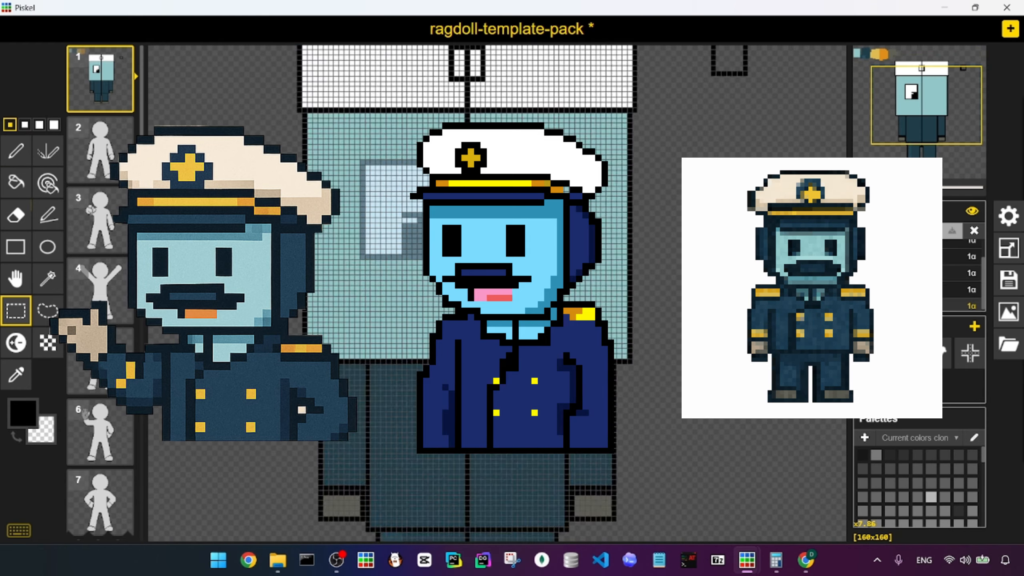
key(ctrl+c)
click(903, 258)
key(ctrl+v)
key(m)
key(s)
click(893, 36)
drag(486, 178, 589, 286)
key(ctrl+x)
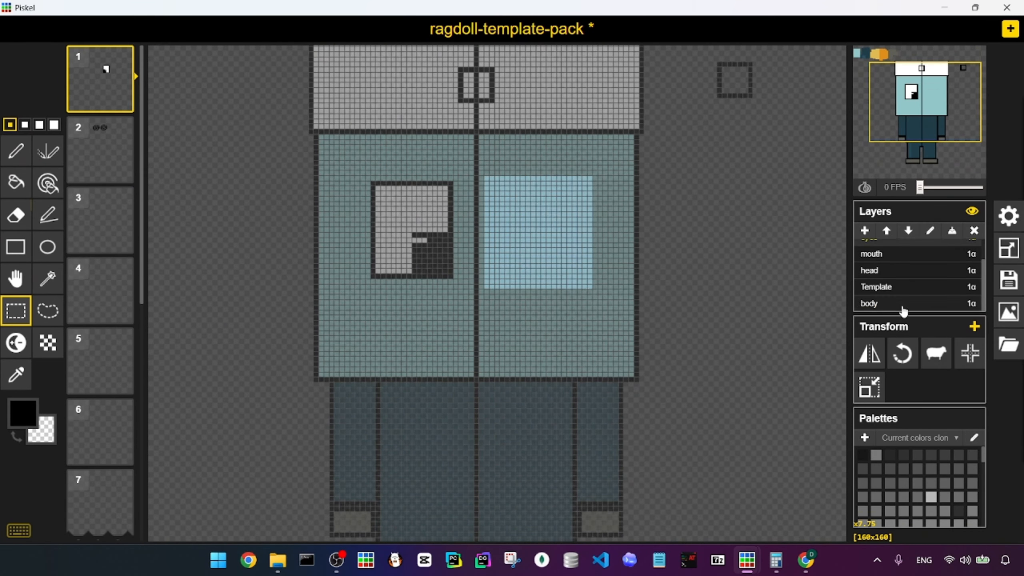
click(902, 307)
key(ctrl+v)
- Sample the lighter blue swatch, paint a 3-pixel-thick eyebrow above the left eye, and copy it above the right eye
click(16, 374)
click(273, 88)
click(16, 151)
click(39, 125)
drag(441, 185, 490, 186)
drag(393, 187, 472, 201)
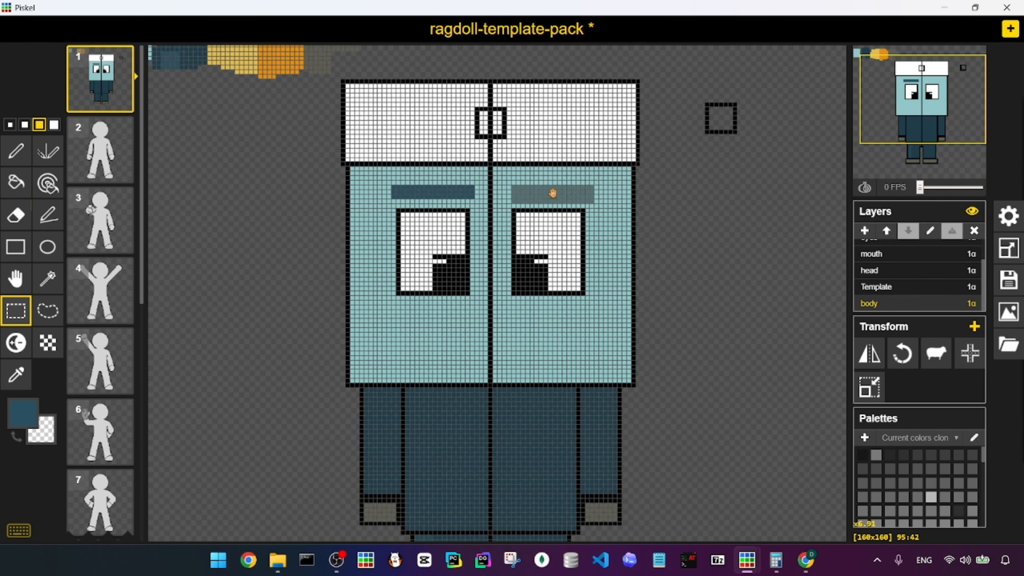
key(ctrl+v)
click(641, 196)
- Draw a blue moustache below the eyes from a wide horizontal bar with a shorter bar on top
scroll(640, 197, down, 9)
scroll(640, 197, up, 9)
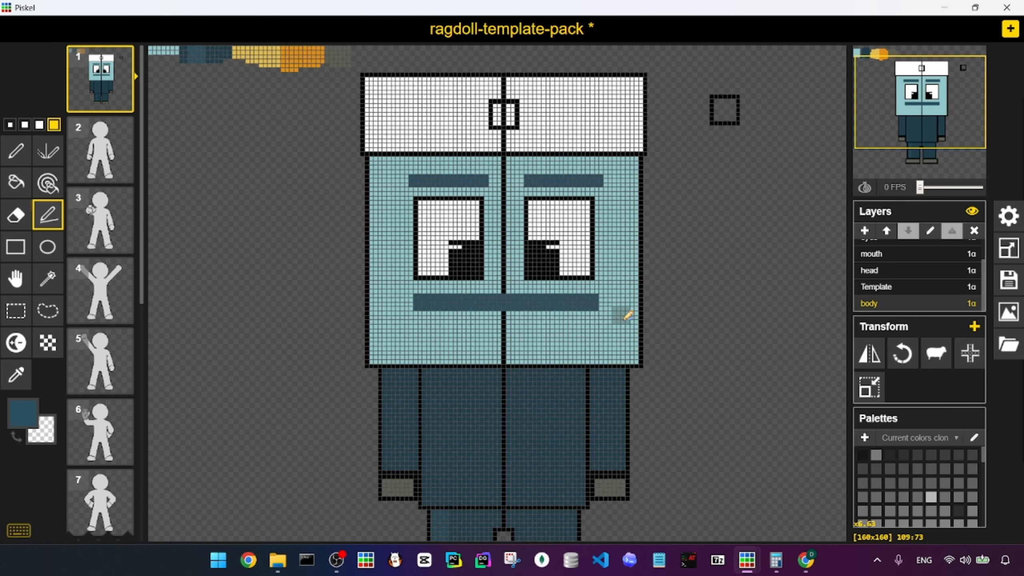
scroll(623, 321, down, 8)
scroll(492, 270, up, 6)
drag(463, 259, 555, 258)
scroll(556, 258, down, 6)
- Sample black and outline the left eyebrow with a 1-pixel stroke
click(16, 374)
click(47, 214)
click(10, 125)
scroll(476, 212, up, 14)
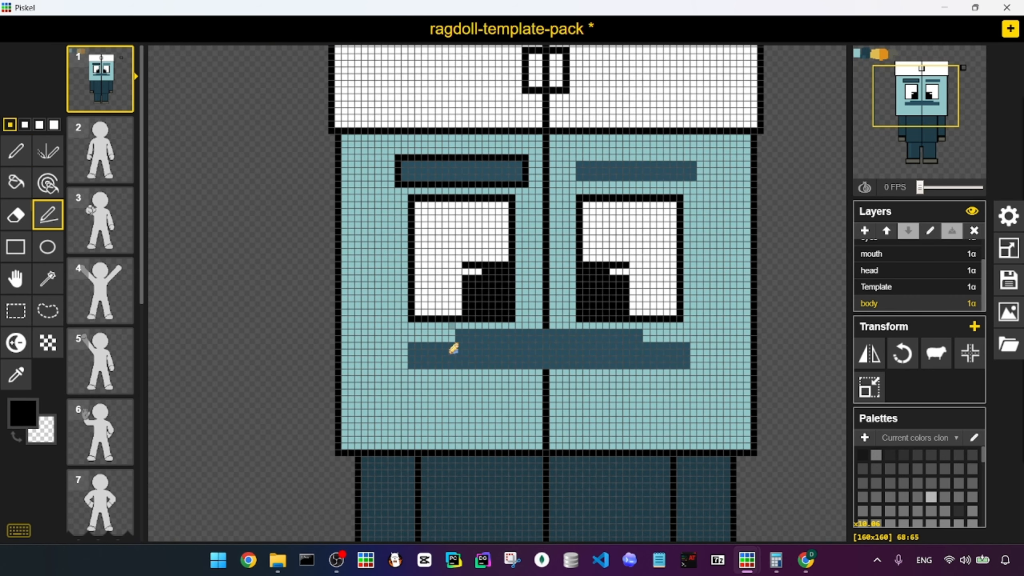
- Outline the moustache and the right eyebrow in black, and set the brush size to 4 pixels
scroll(453, 348, down, 2)
drag(395, 333, 506, 324)
scroll(594, 304, down, 3)
scroll(645, 161, up, 3)
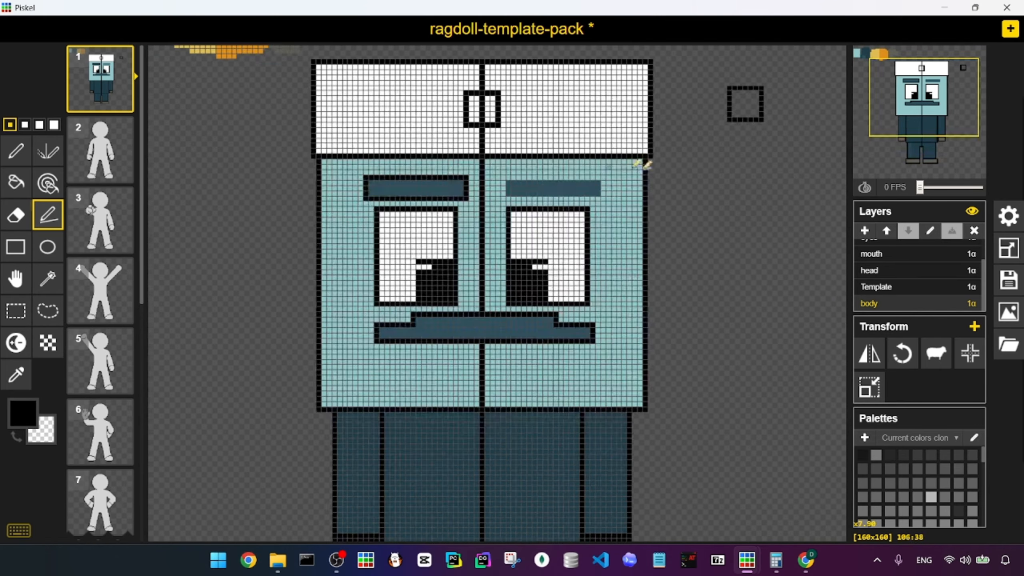
scroll(645, 162, down, 3)
scroll(607, 297, down, 2)
click(54, 124)
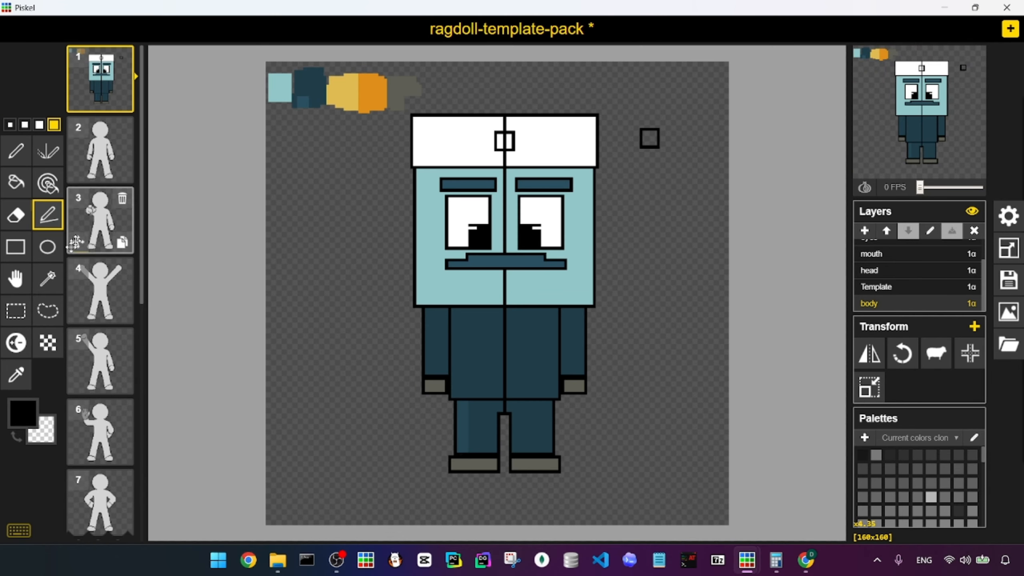
- Sample the orange swatch and stroke shoulder bands and 2-pixel cuff bands across both jacket sleeves
click(16, 374)
click(374, 95)
click(47, 214)
scroll(429, 317, up, 12)
drag(367, 316, 402, 316)
drag(621, 317, 646, 317)
click(25, 125)
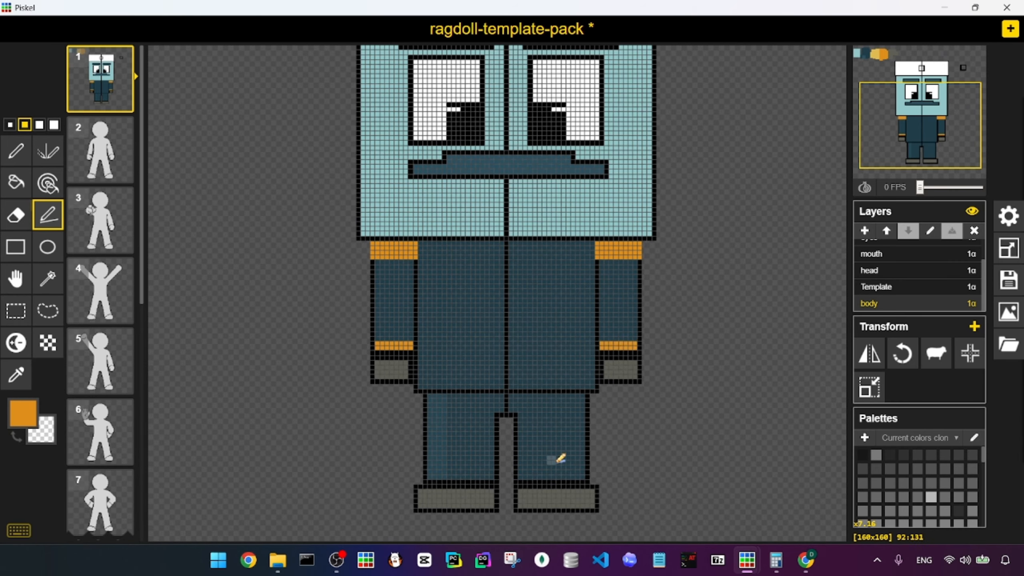
- Outline the orange bands on both sleeves in black with the Pen tool at 1 pixel
click(10, 125)
click(16, 151)
click(23, 413)
click(25, 303)
drag(295, 317, 357, 317)
drag(567, 317, 630, 317)
- Draw black diagonal lines across the upper corners of the white hat
scroll(554, 355, down, 12)
scroll(508, 153, up, 15)
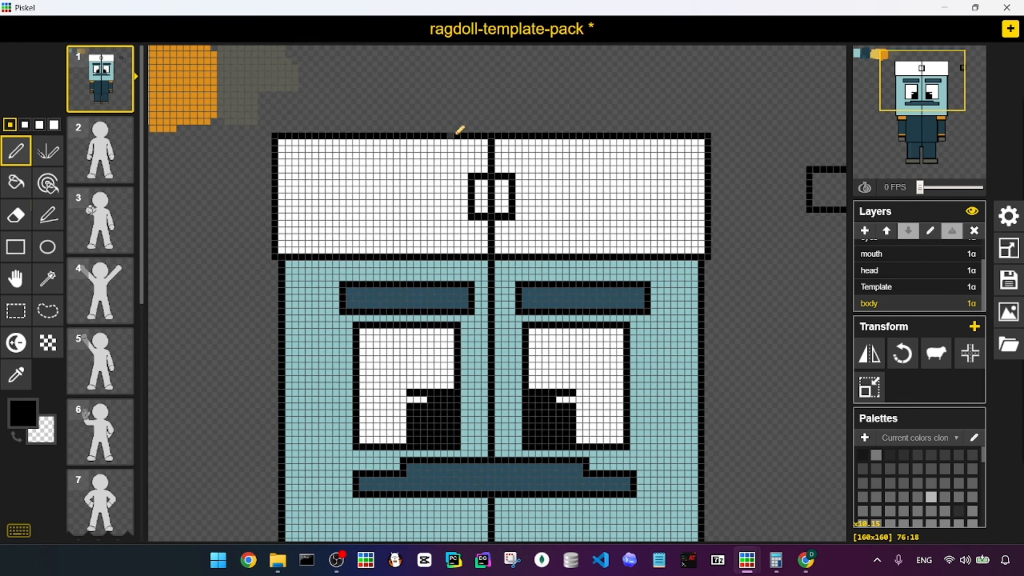
drag(392, 138, 431, 137)
drag(573, 96, 646, 134)
- Sample the gold swatch and fill both halves of the square badge on the hat
click(16, 374)
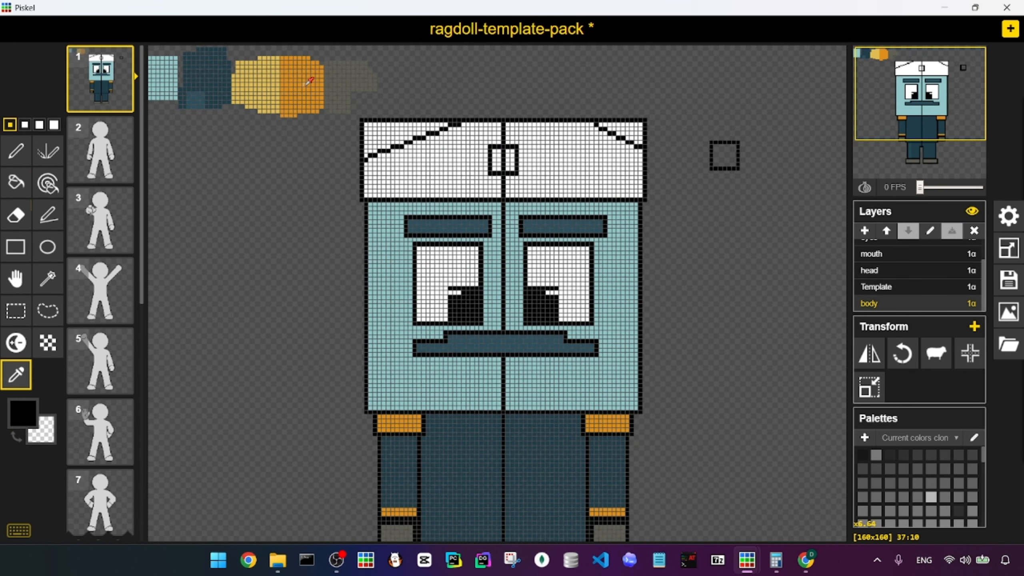
click(261, 87)
click(16, 183)
click(496, 160)
click(510, 160)
scroll(541, 101, up, 4)
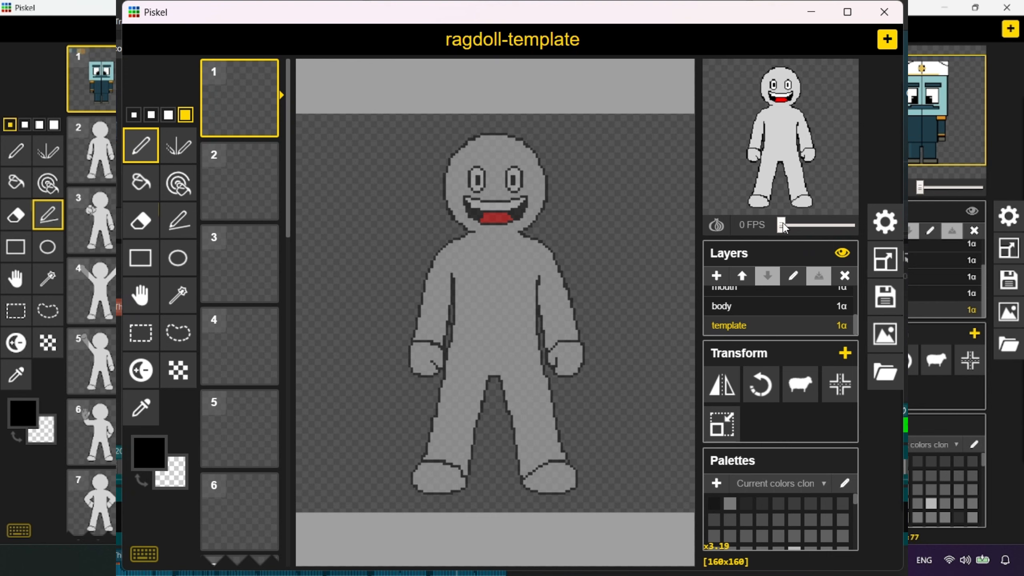
- Play the ragdoll-template animation at 9 FPS and open its preview in a separate window
drag(782, 226, 807, 228)
mouse_move(834, 135)
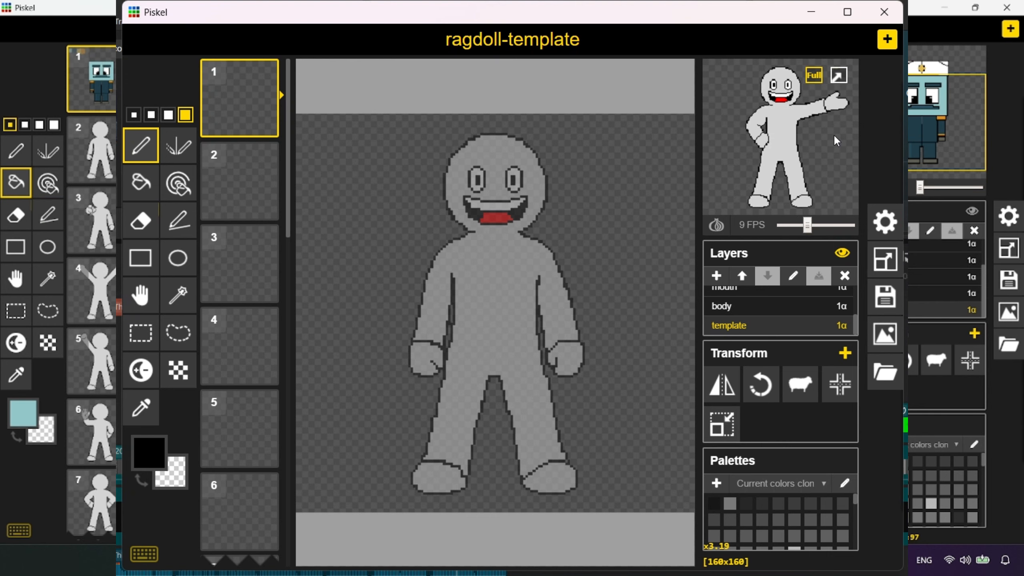
click(840, 77)
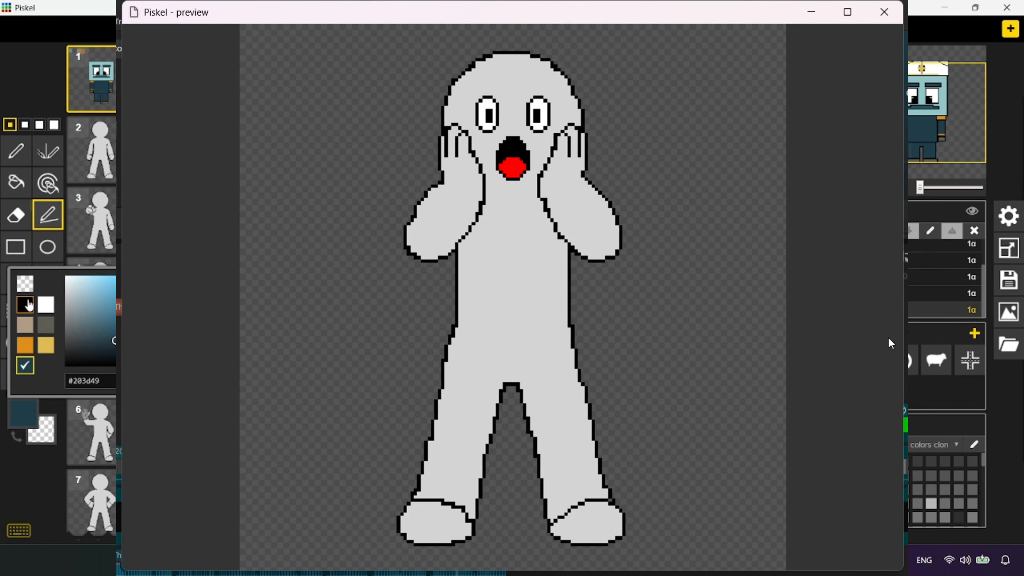
- Draw the jacket's black diagonal lapel line up to the collar, and set the brush size to 4 pixels
drag(463, 344, 528, 308)
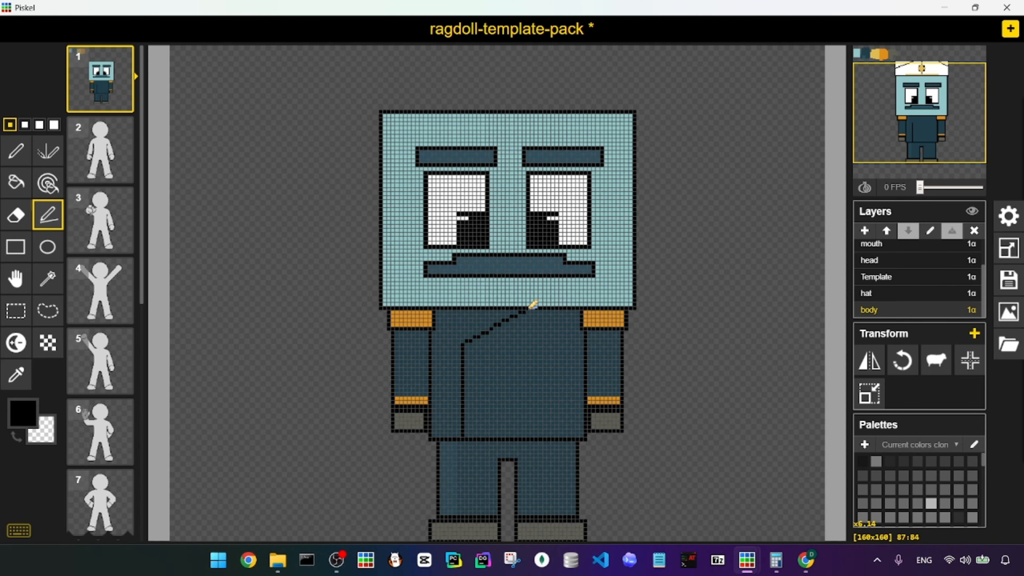
scroll(543, 306, down, 3)
key(bracketright)
key(bracketright)
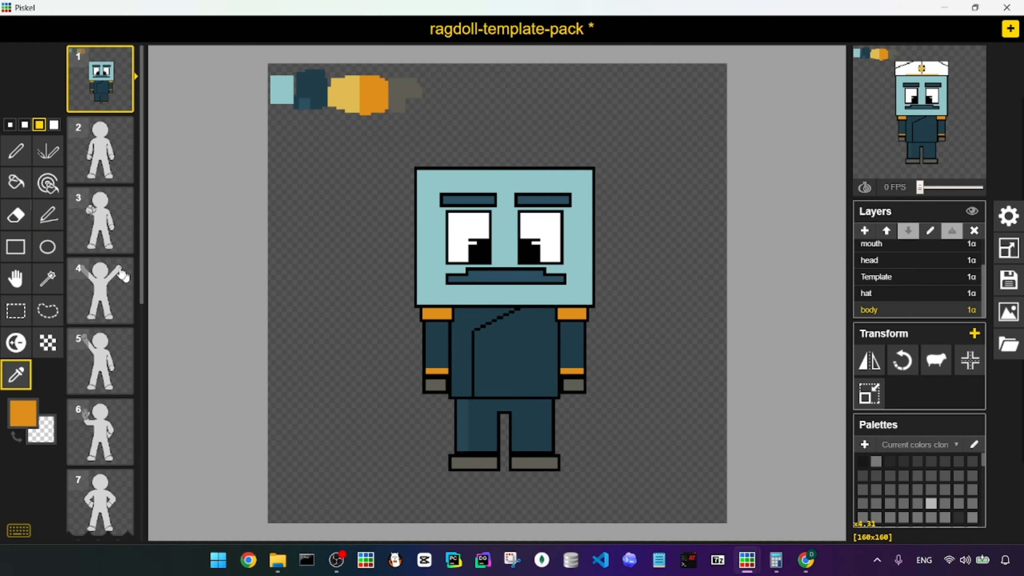
click(53, 124)
scroll(481, 339, up, 1)
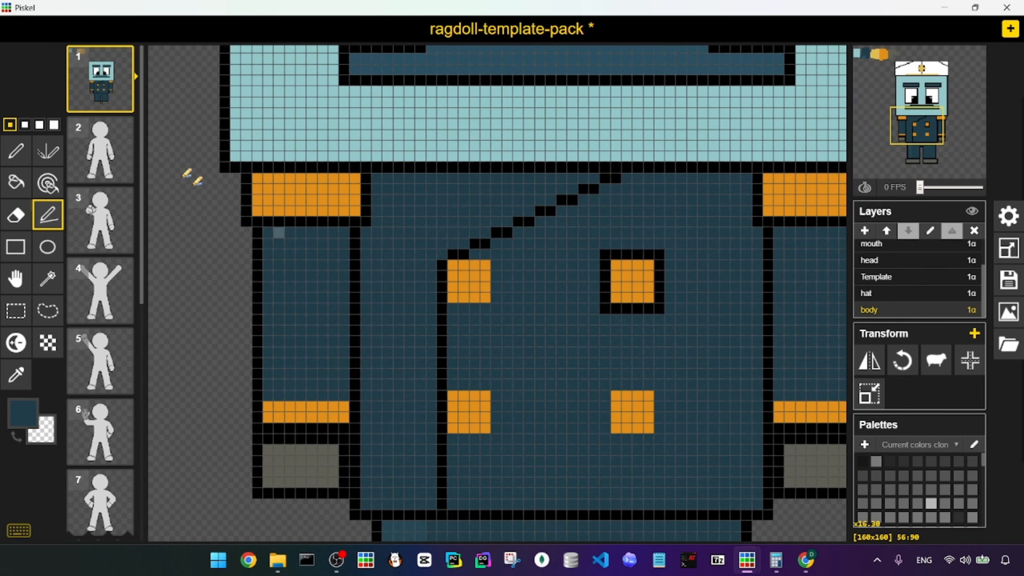
- Outline the orange jacket buttons in black with 1-pixel strokes
mouse_move(443, 308)
mouse_down()
mouse_move(496, 308)
mouse_move(496, 255)
mouse_up()
scroll(565, 317, down, 10)
scroll(450, 302, down, 1)
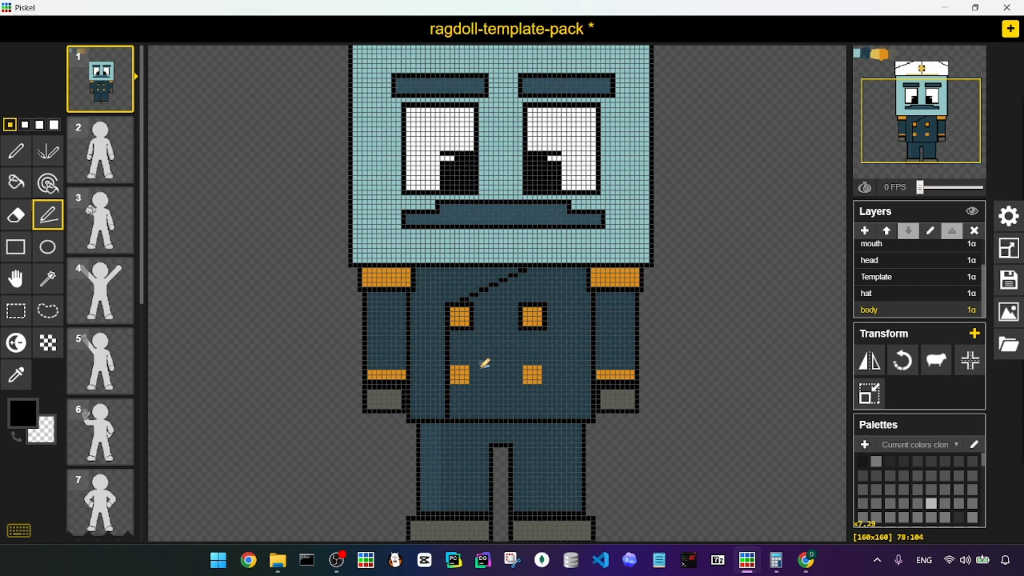
scroll(485, 364, up, 2)
drag(463, 338, 497, 339)
drag(497, 338, 496, 375)
scroll(475, 249, down, 2)
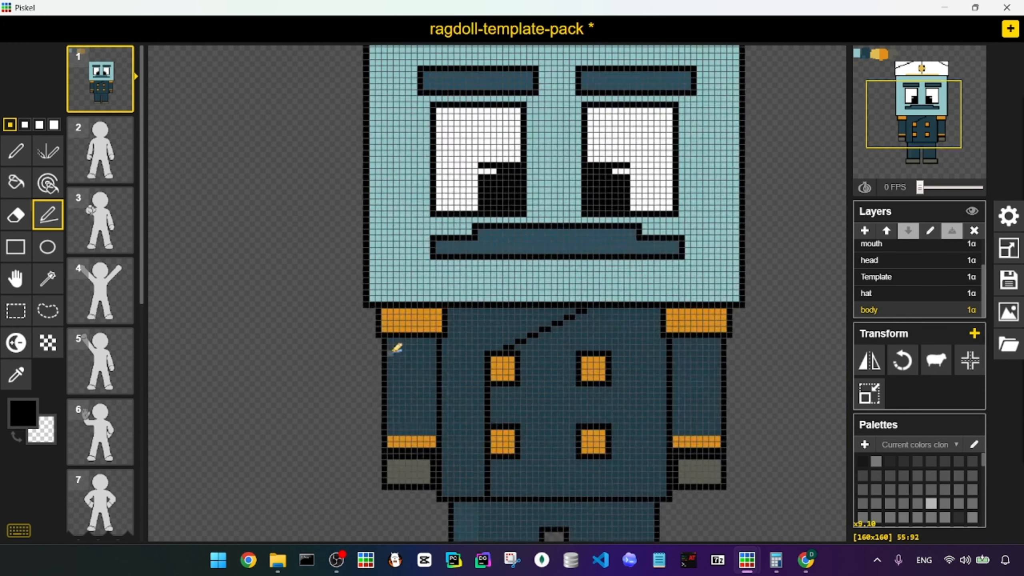
- Touch up the jacket's diagonal lapel line above the buttons using the dark jacket blue
scroll(580, 329, up, 3)
click(634, 300)
scroll(635, 300, down, 3)
middle_click(621, 363)
scroll(620, 363, up, 2)
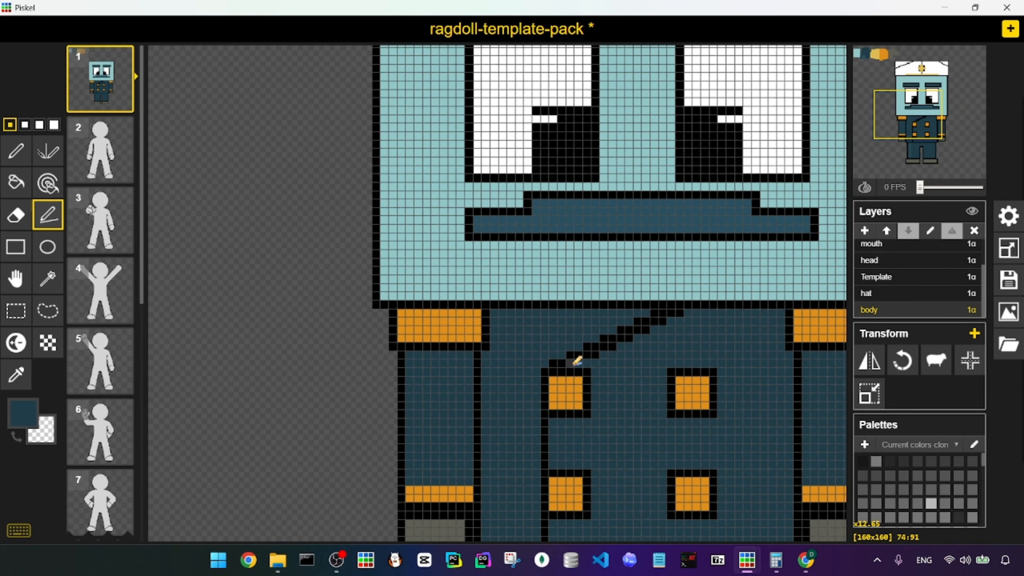
scroll(292, 421, down, 3)
scroll(473, 378, up, 3)
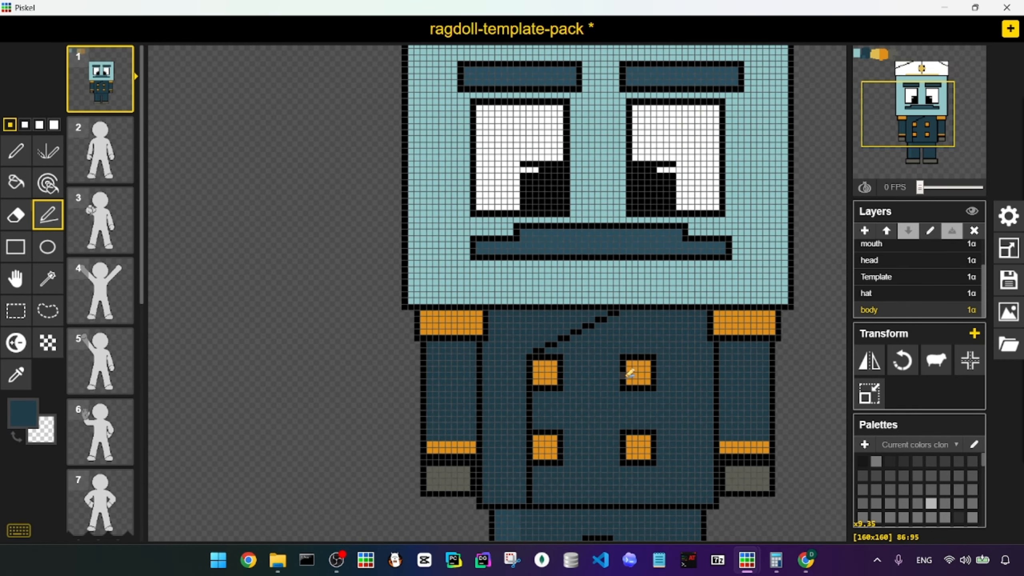
scroll(600, 428, down, 3)
scroll(788, 401, up, 3)
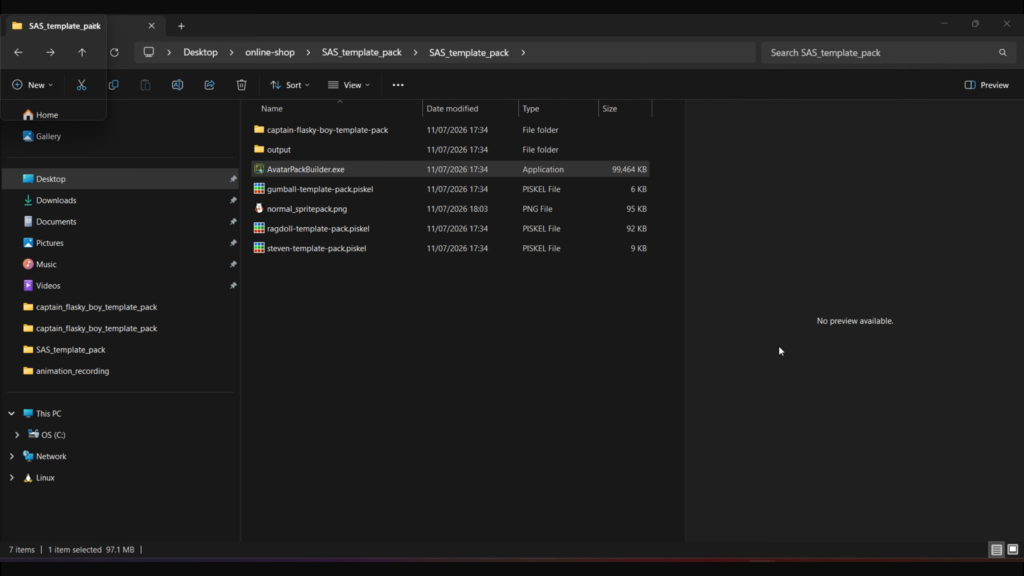
- Launch AvatarPackBuilder.exe from the SAS_template_pack folder
double_click(335, 169)
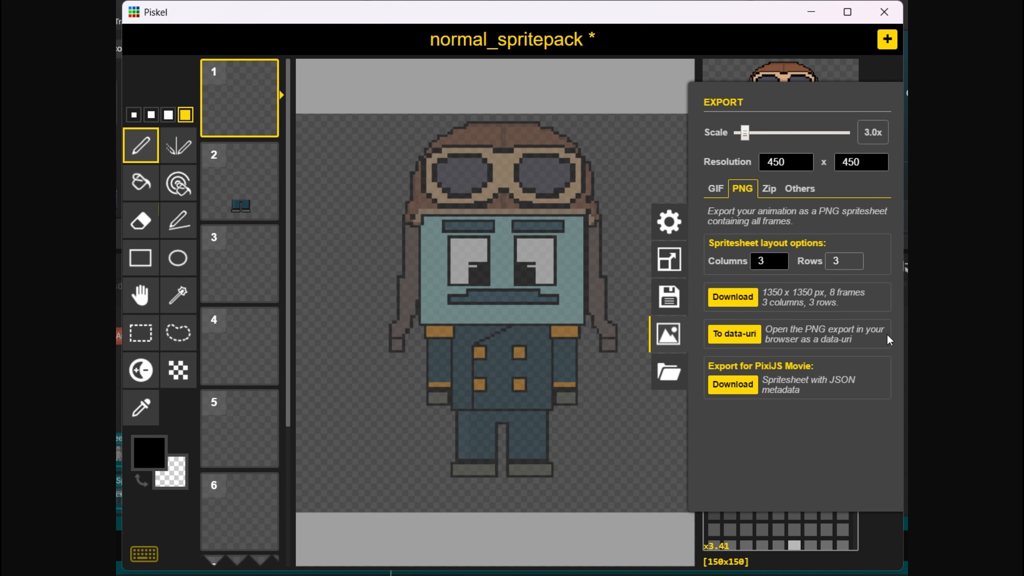
- Switch to Piskel's normal_spritepack and set the PNG spritesheet export resolution to 512
double_click(778, 162)
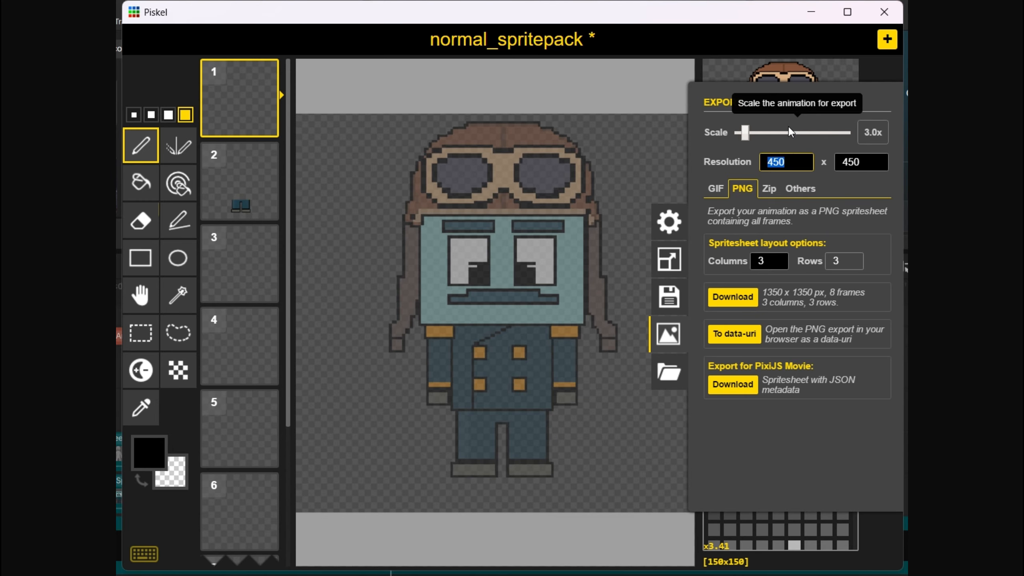
text(512)
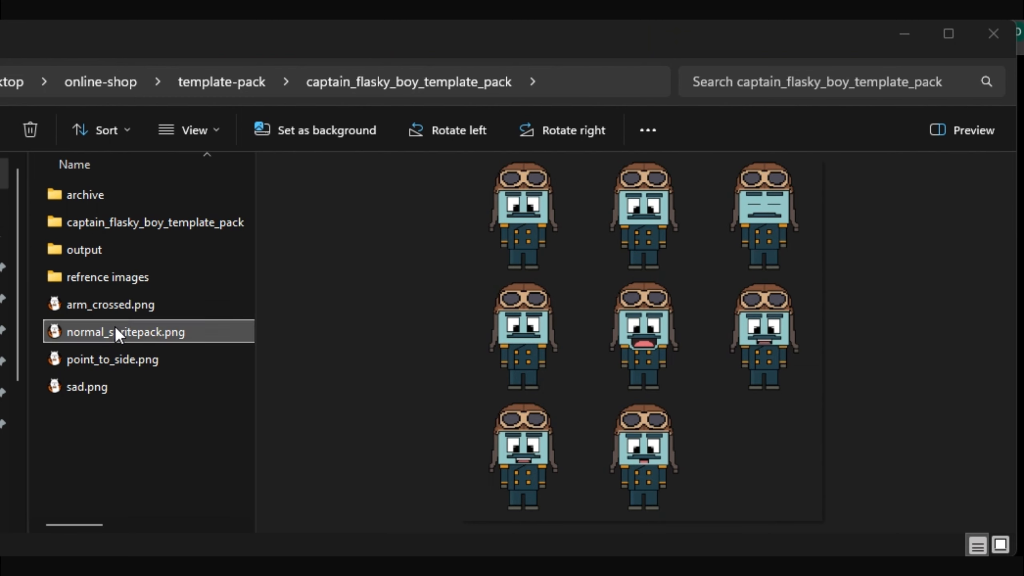
- Preview the sprite sheets arm_crossed.png, normal_spritepack.png, point_to_side.png and sad.png in the captain_flasky_boy_template_pack folder
click(115, 310)
click(109, 332)
click(103, 359)
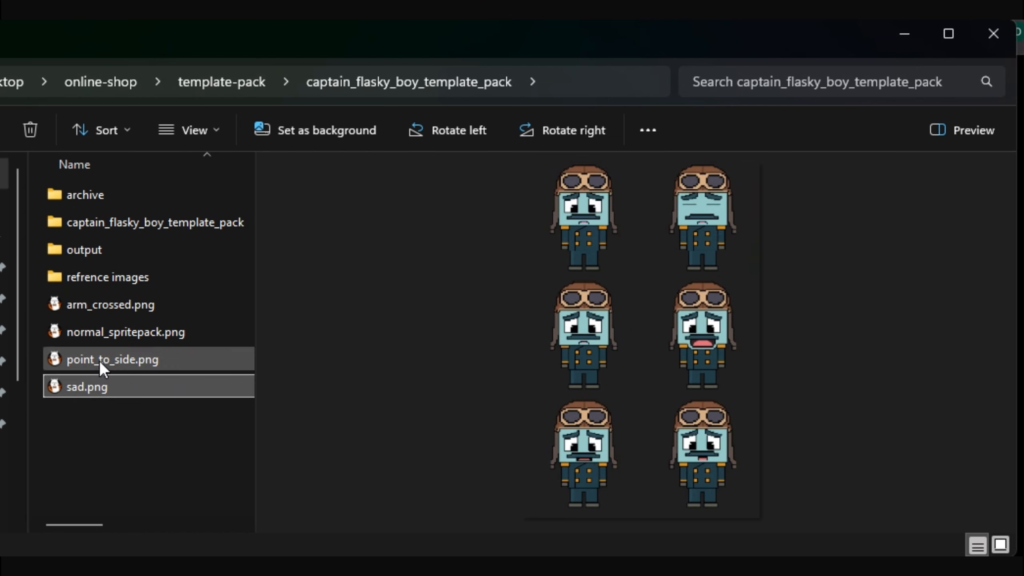
key(Up)
click(81, 381)
click(88, 340)
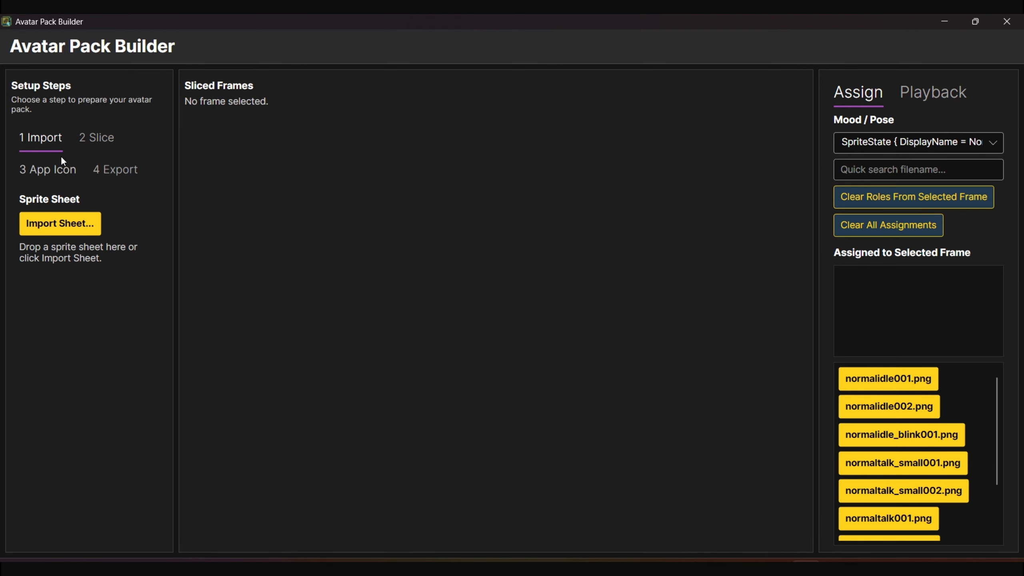
- Import the normal_spritepack.png sprite sheet into Avatar Pack Builder
click(61, 223)
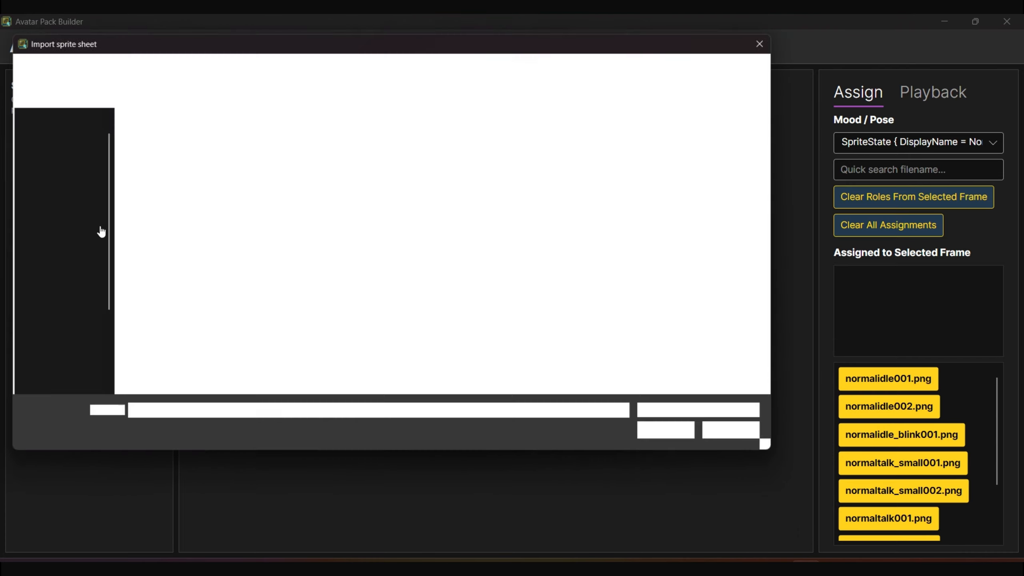
click(211, 176)
click(659, 427)
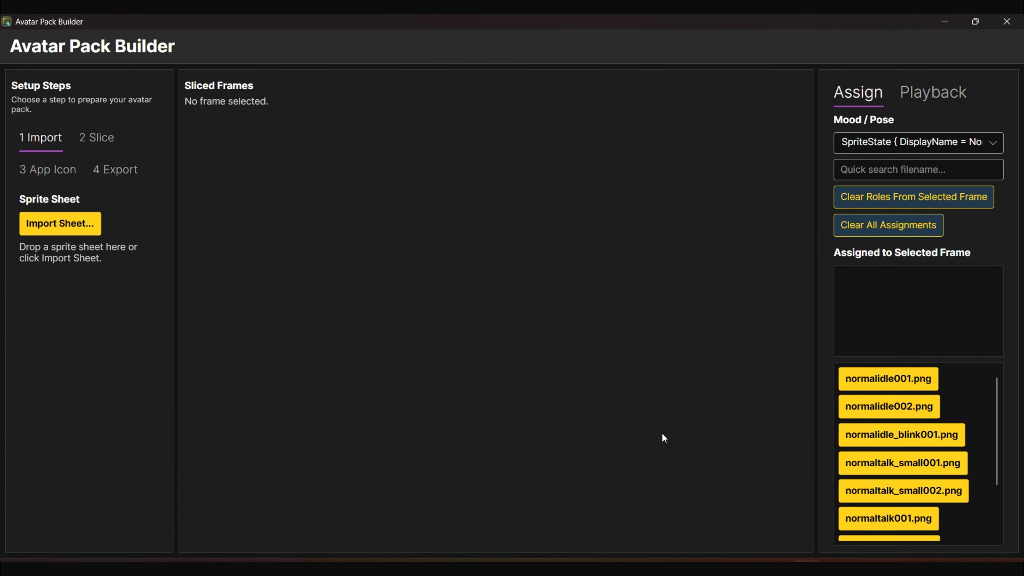
- Step through the sliced frames up to frame 9 to check each expression
click(346, 175)
click(423, 178)
click(516, 181)
key(Right)
key(Right)
key(Right)
key(Right)
key(Right)
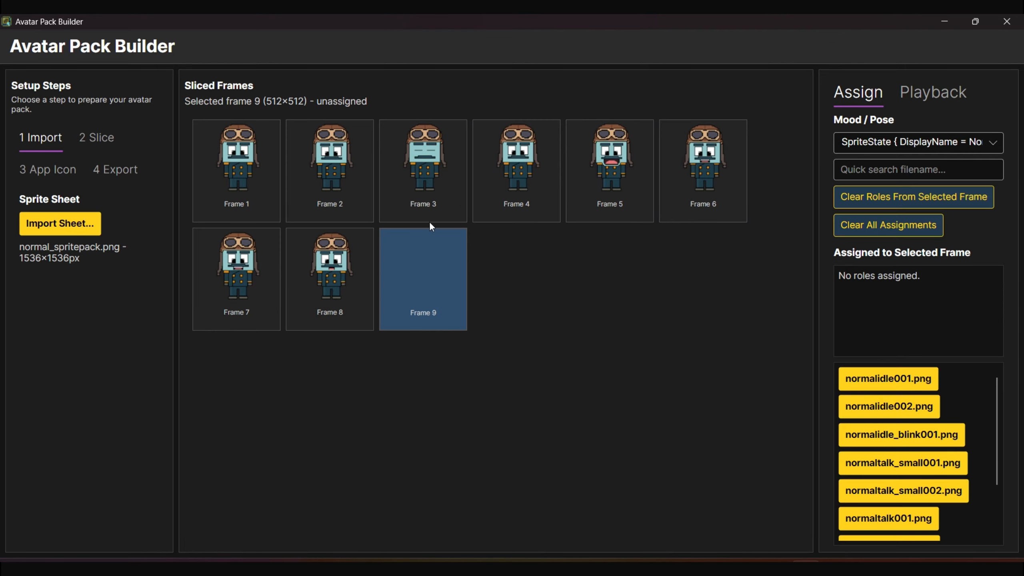
- Try slicing the sprite sheet with a cell width of 312
click(90, 137)
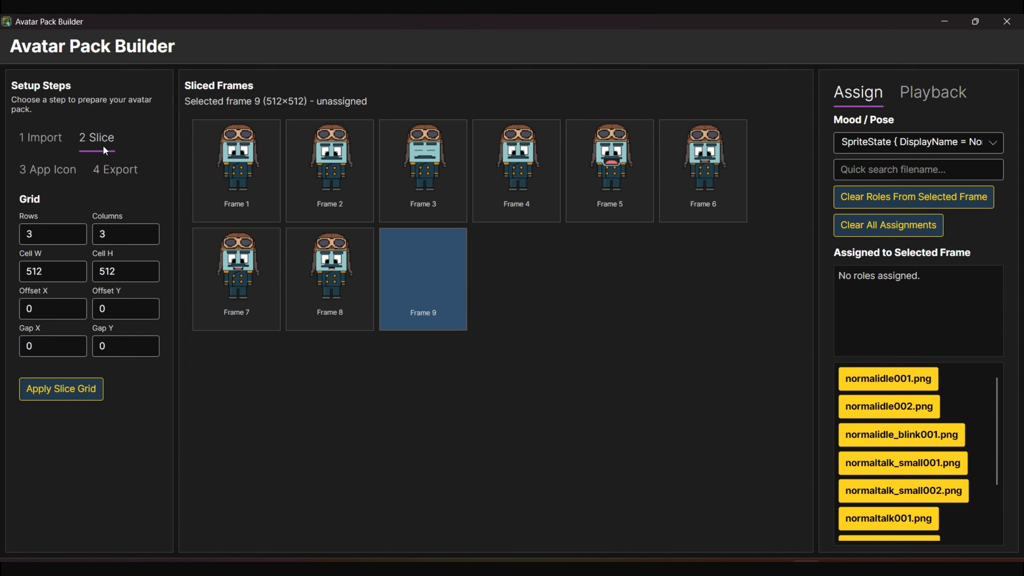
click(34, 271)
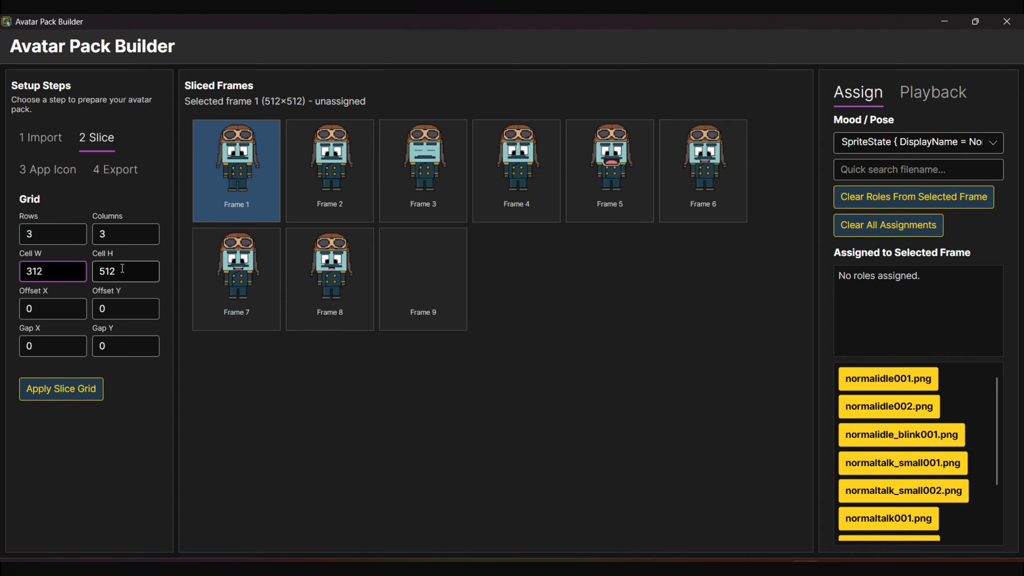
text(3)
key(Return)
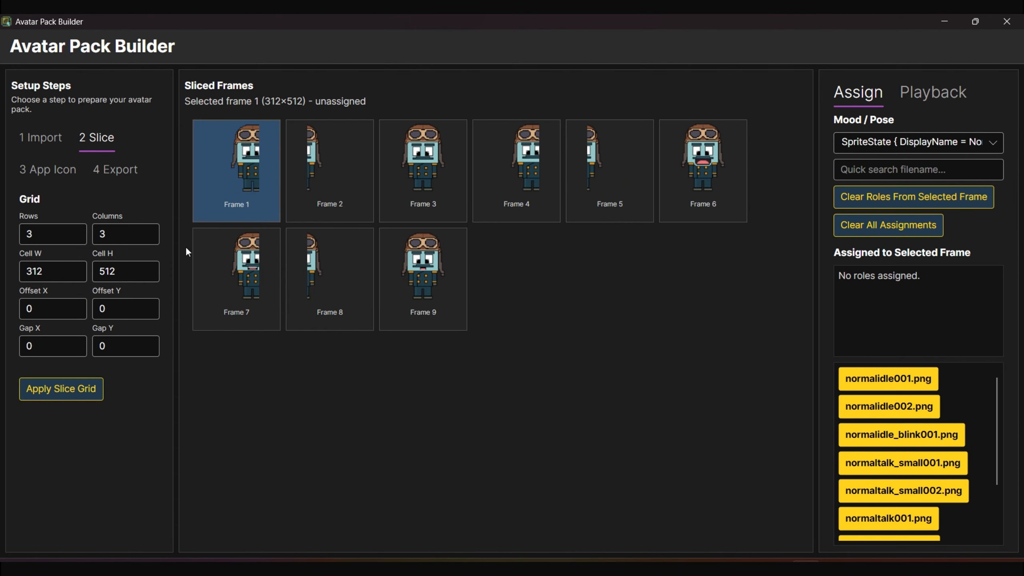
- Set the slice grid's cell width to 512 and apply the grid
click(36, 268)
key(BackSpace)
text(5)
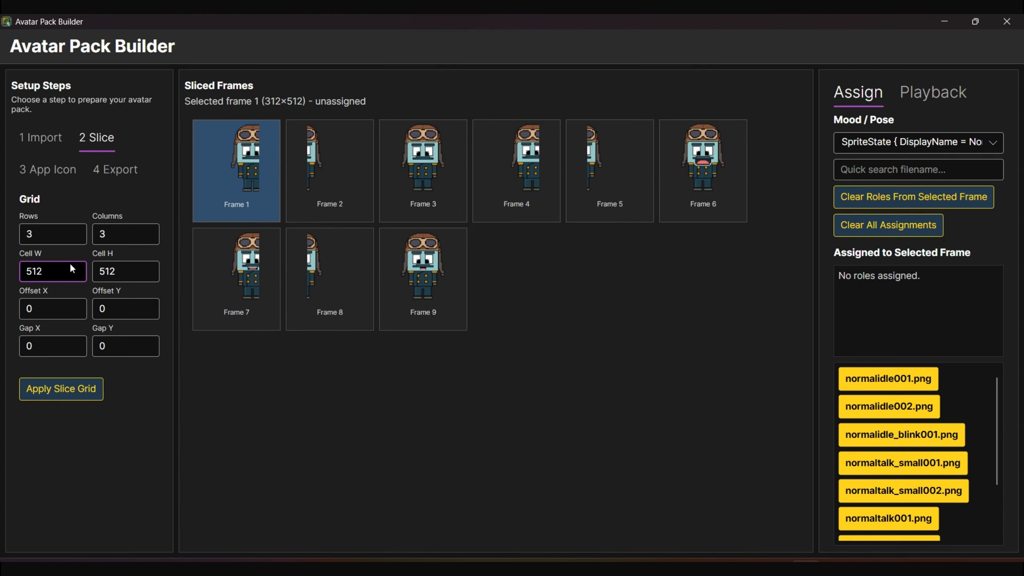
click(45, 396)
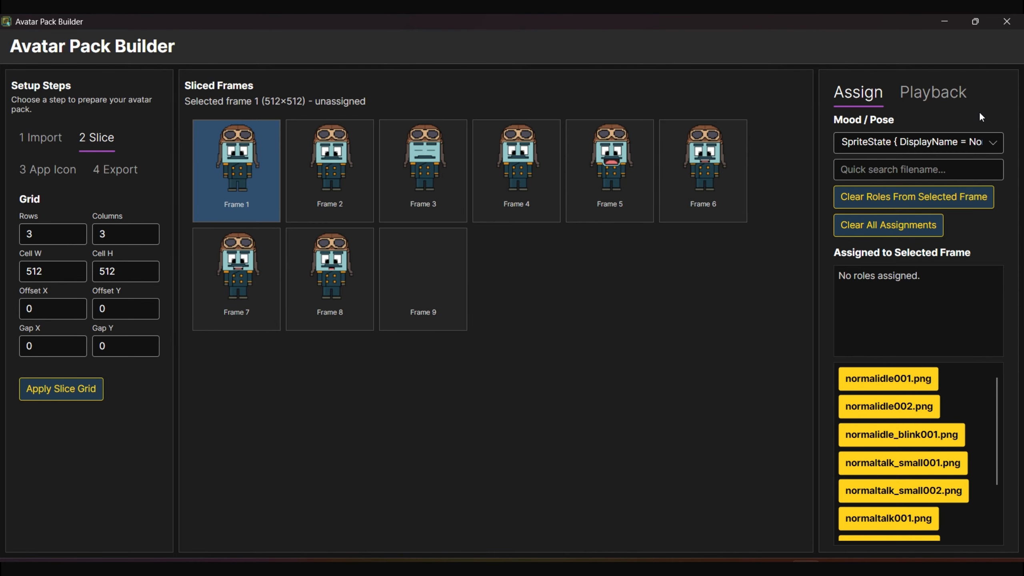
- Look through the available moods and poses and choose Normal for the frame assignments
click(962, 134)
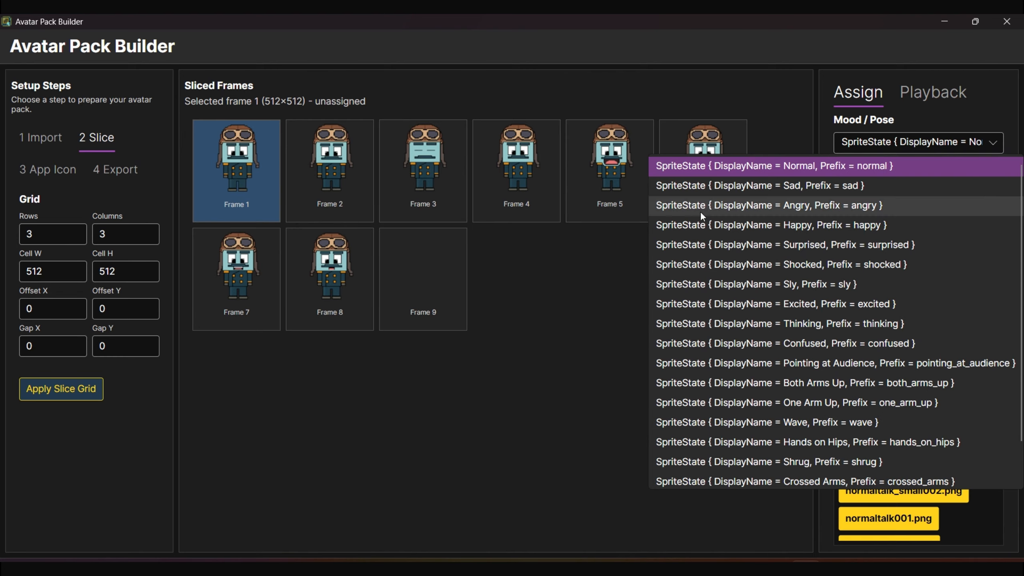
scroll(848, 344, down, 2)
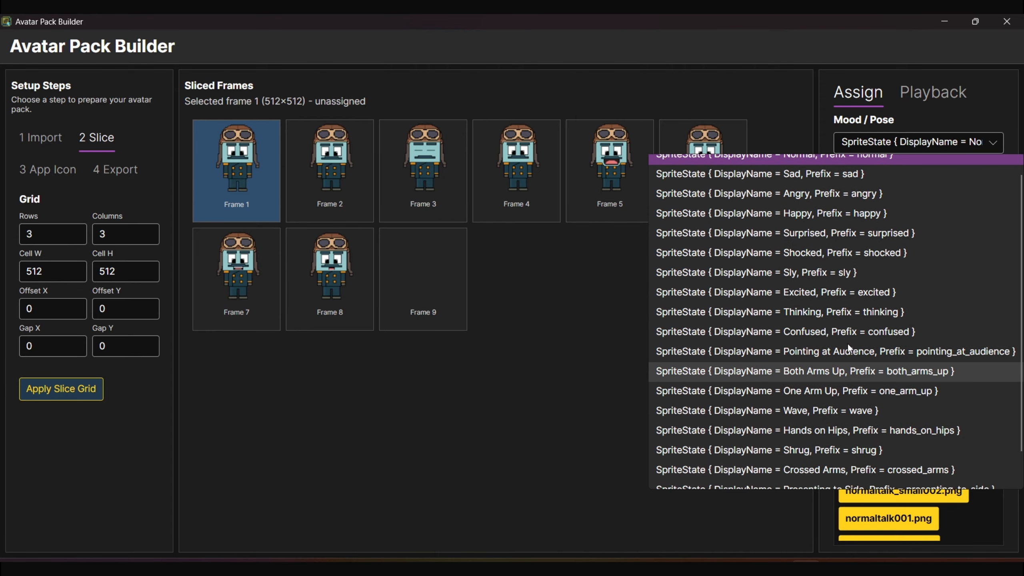
scroll(847, 285, up, 2)
click(800, 171)
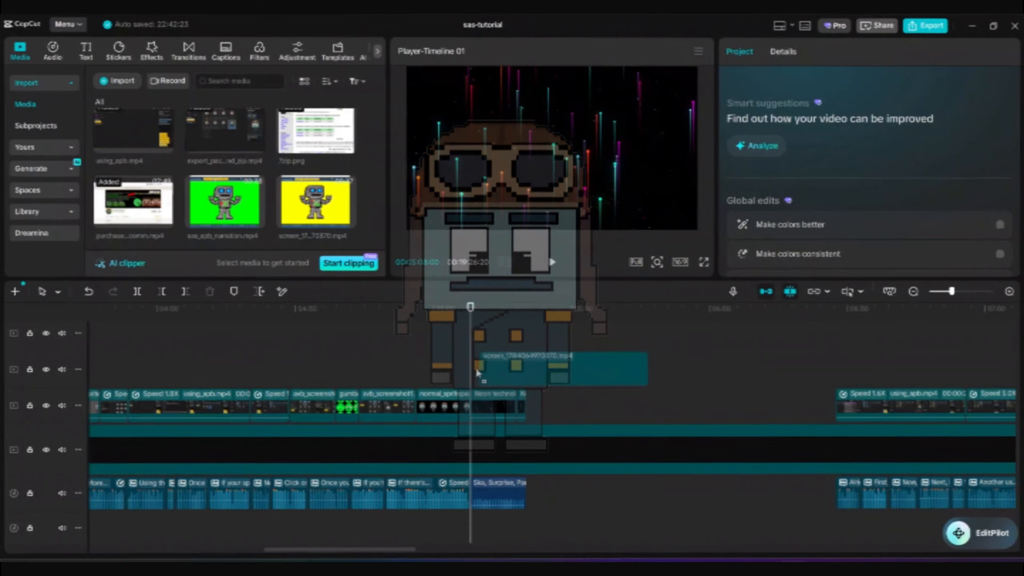
- Switch to CapCut and place the yellow-background robot clip above the Neon technology clip, starting at 00:05:08:00
drag(477, 373, 473, 372)
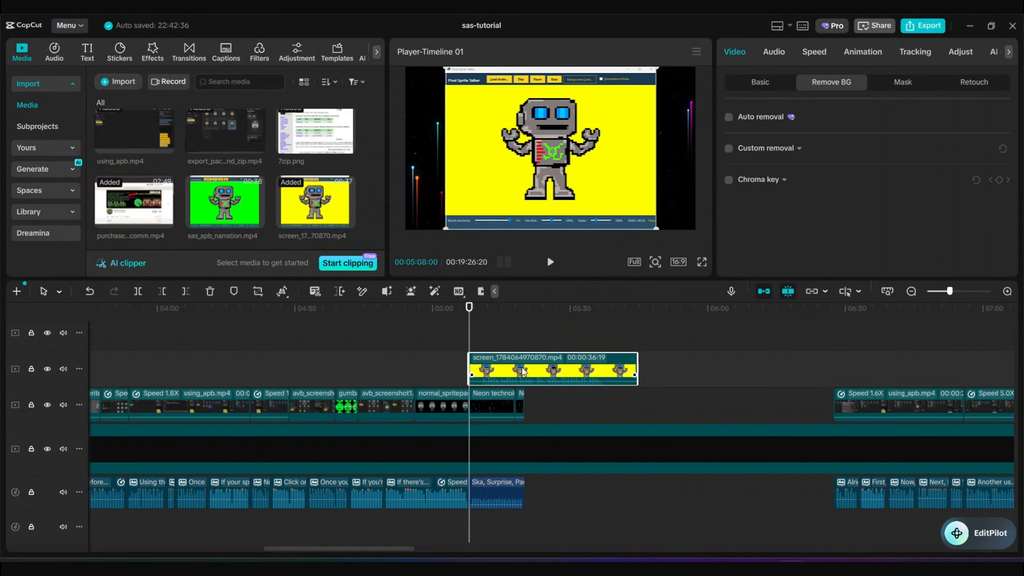
- Cut away the part of the yellow-background robot clip that lies before 00:05:24:23
drag(471, 331, 546, 333)
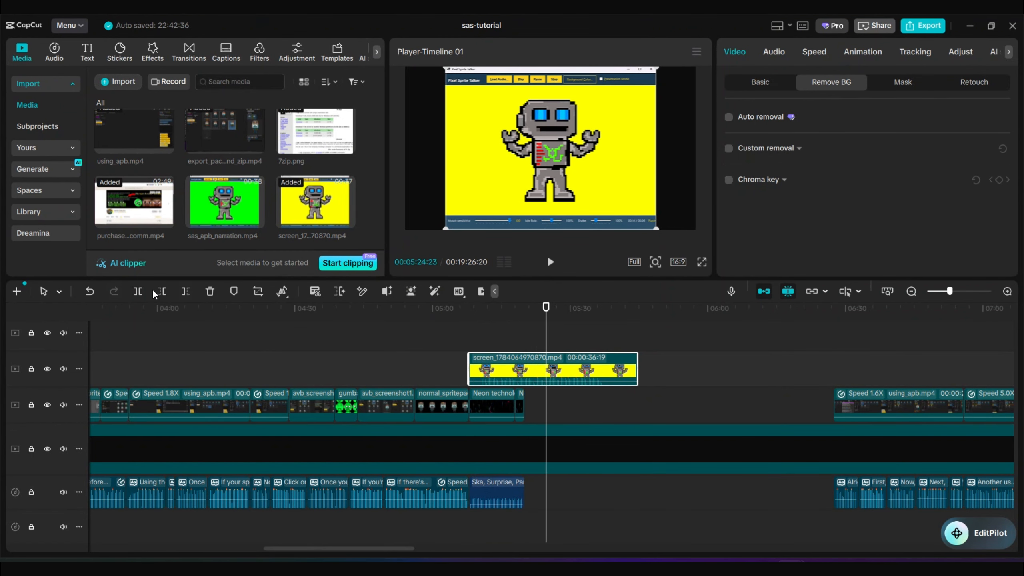
right_click(545, 375)
click(569, 141)
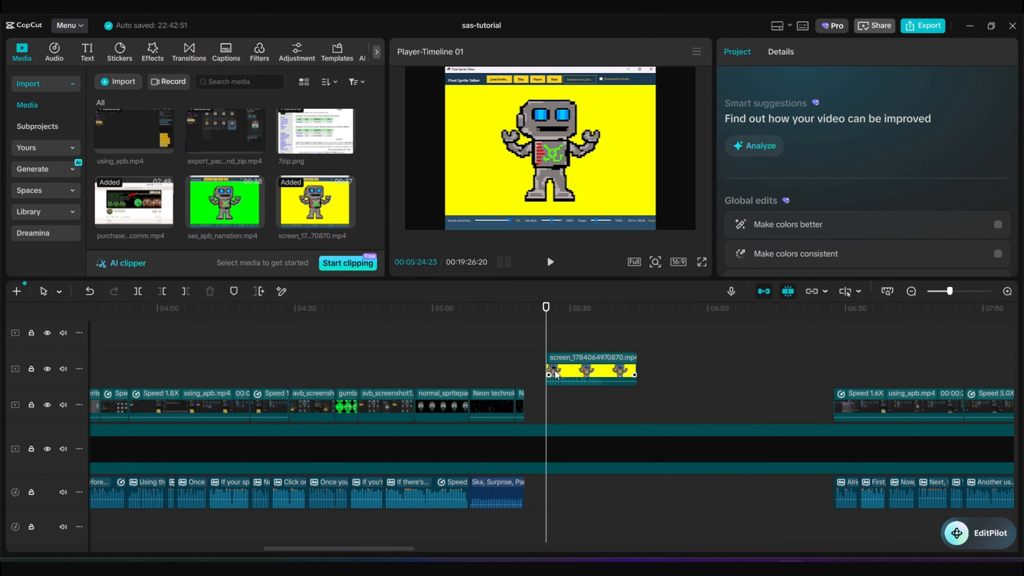
- Move the remaining robot clip back to the start of the Neon technology clip, then select it with the playhead at 00:05:10:25
drag(580, 372, 519, 367)
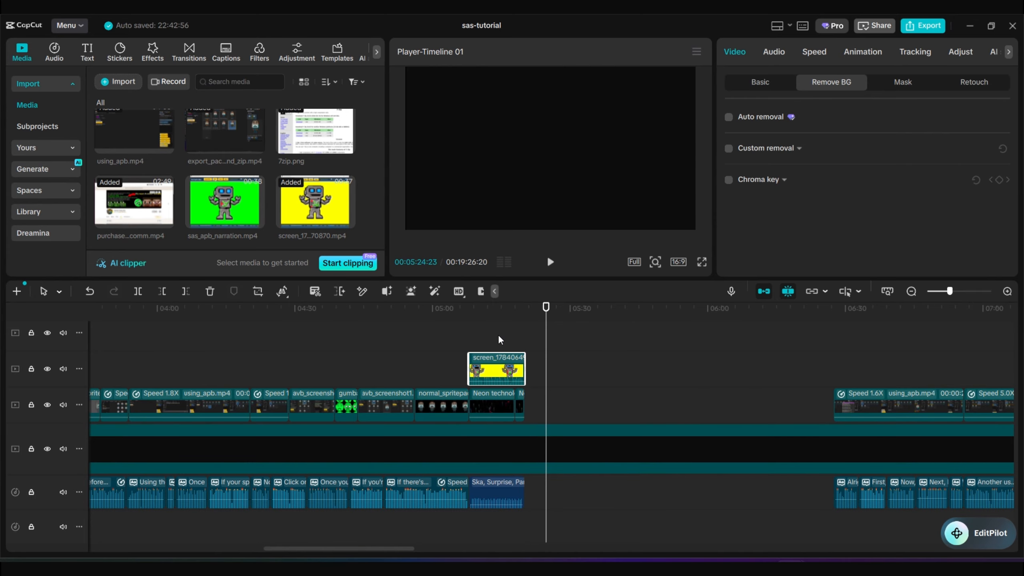
click(483, 338)
click(493, 368)
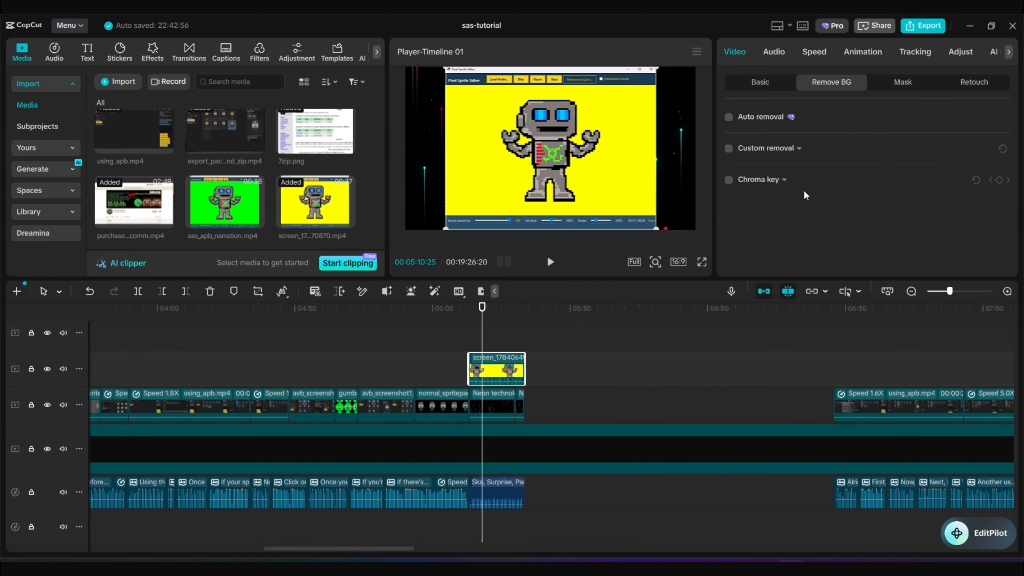
- Crop the yellow-background robot clip tightly around the robot and key out its yellow background with Chroma key
click(258, 291)
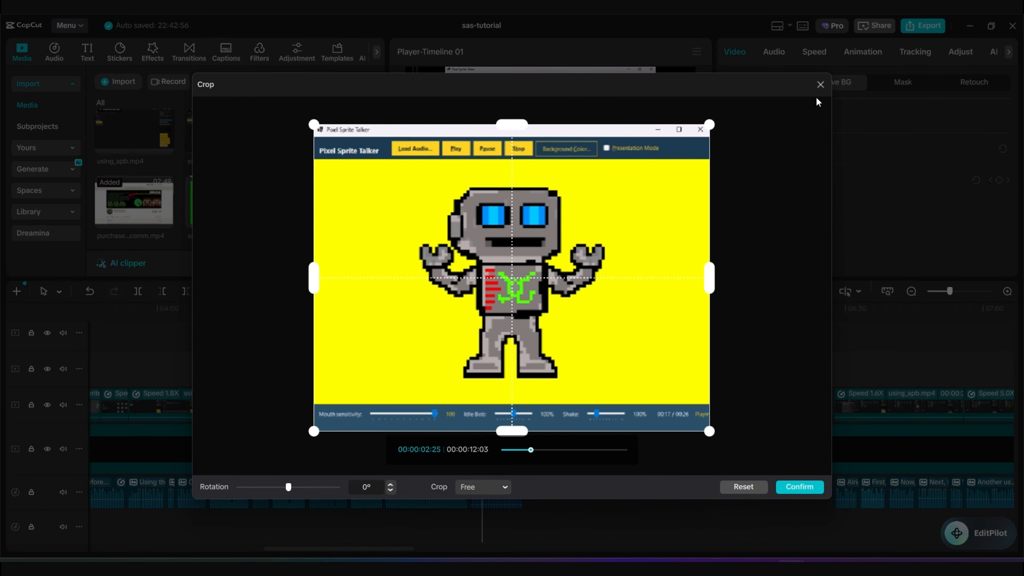
drag(512, 125, 512, 163)
drag(710, 296, 697, 301)
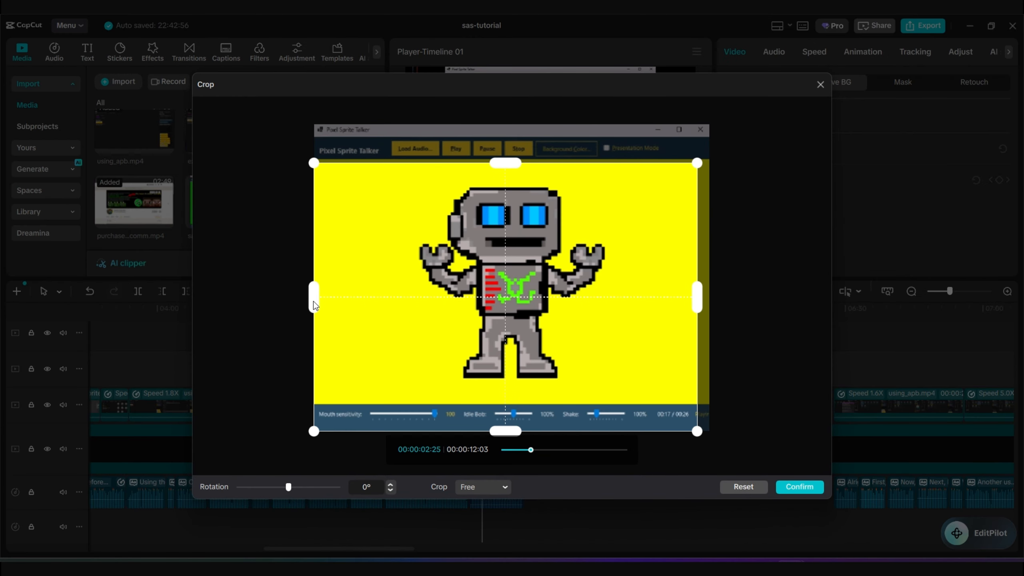
drag(314, 302, 414, 303)
drag(697, 298, 608, 301)
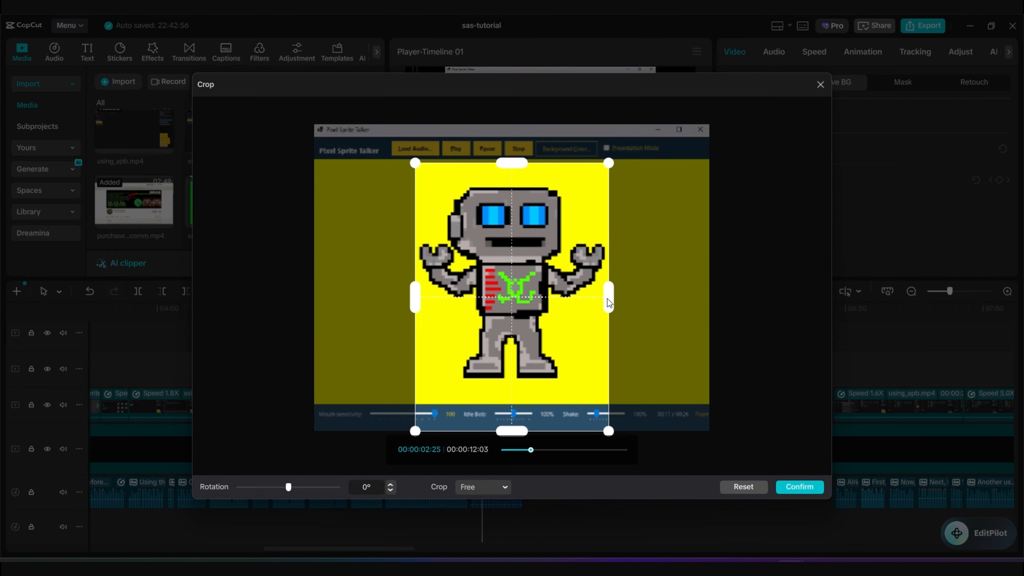
drag(514, 432, 509, 384)
click(800, 486)
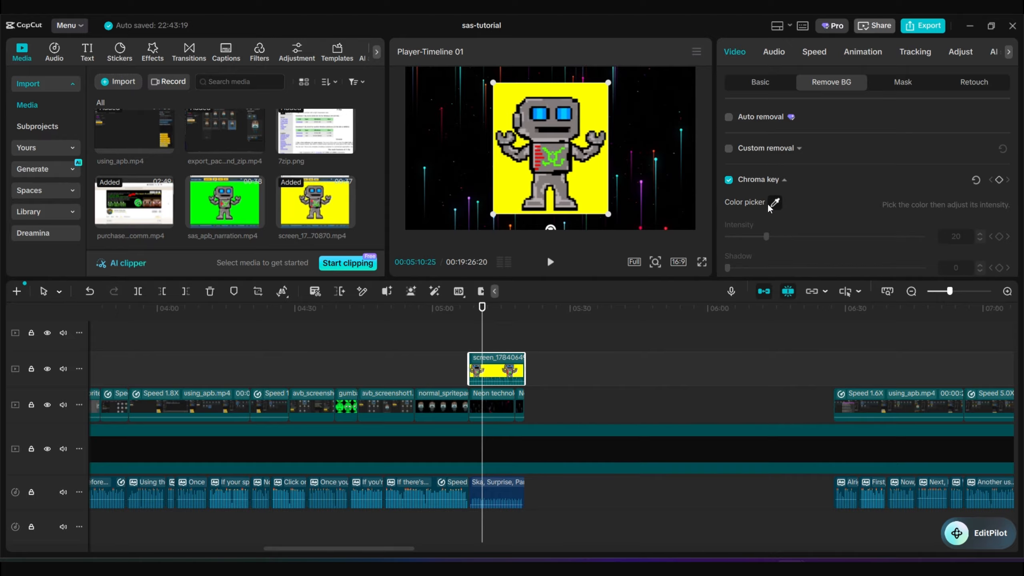
click(774, 202)
click(564, 187)
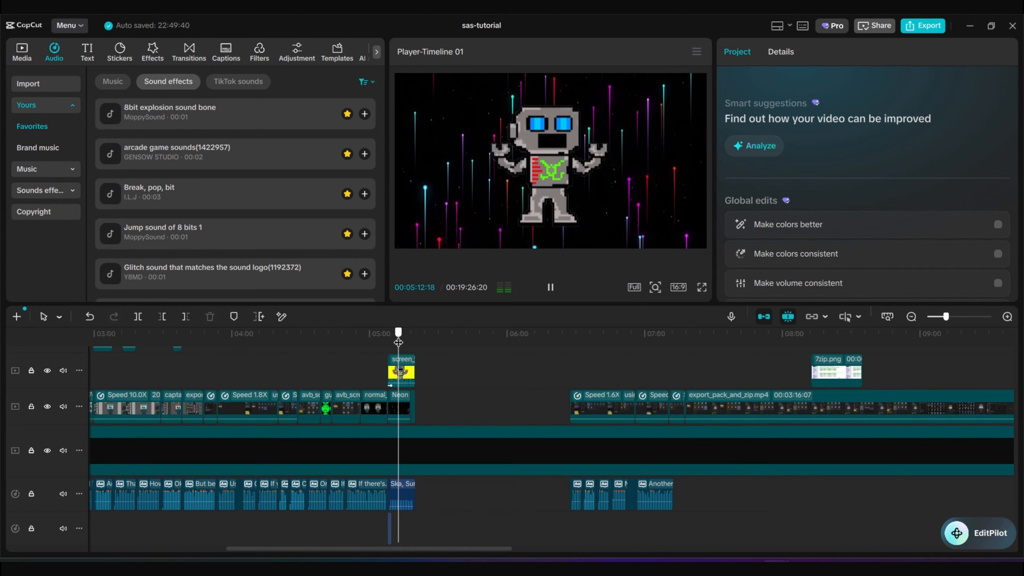
key(space)
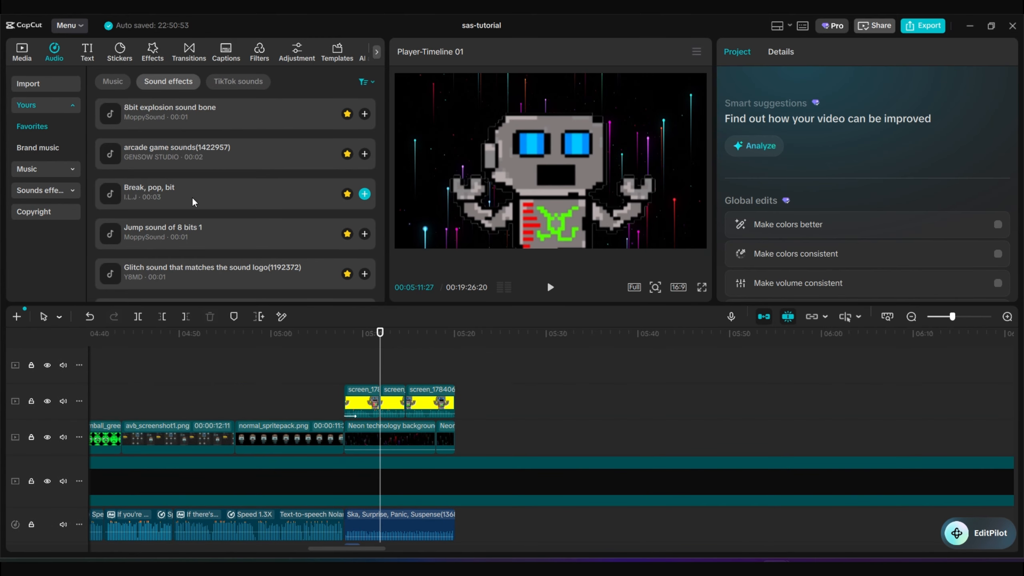
scroll(363, 201, down, 5)
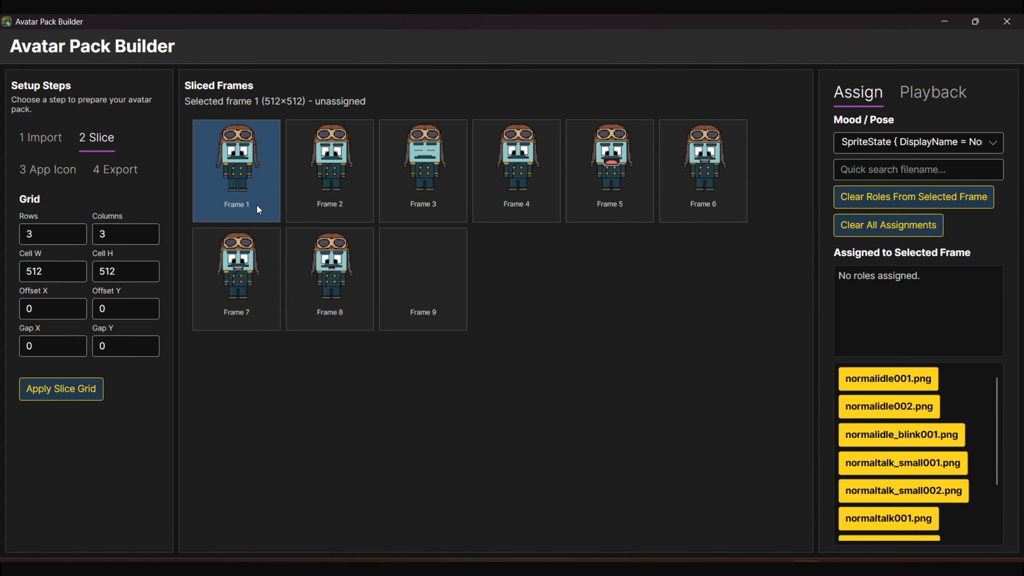
- Switch to Avatar Pack Builder and assign normal_idle001.png to frame 1 and normal_idle002.png to frame 2
click(893, 375)
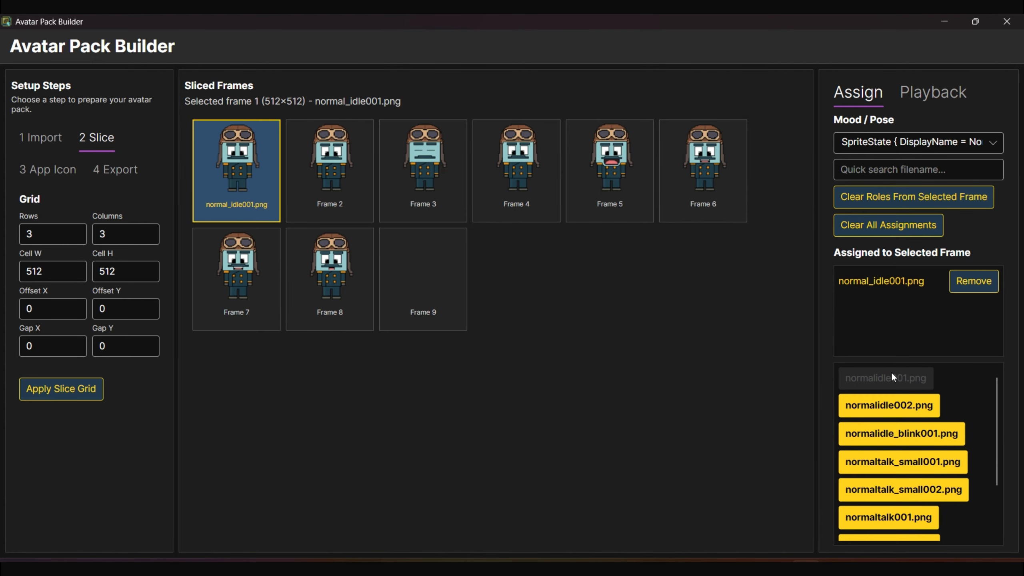
click(341, 168)
click(875, 400)
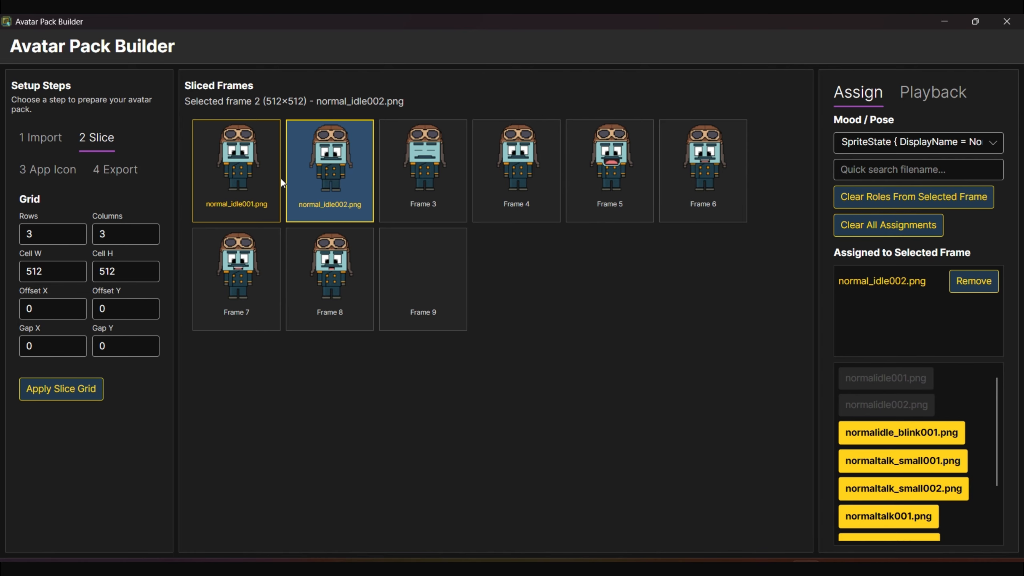
- Preview the two idle frames with the Idle loop playback and return to the frame assignments
click(931, 94)
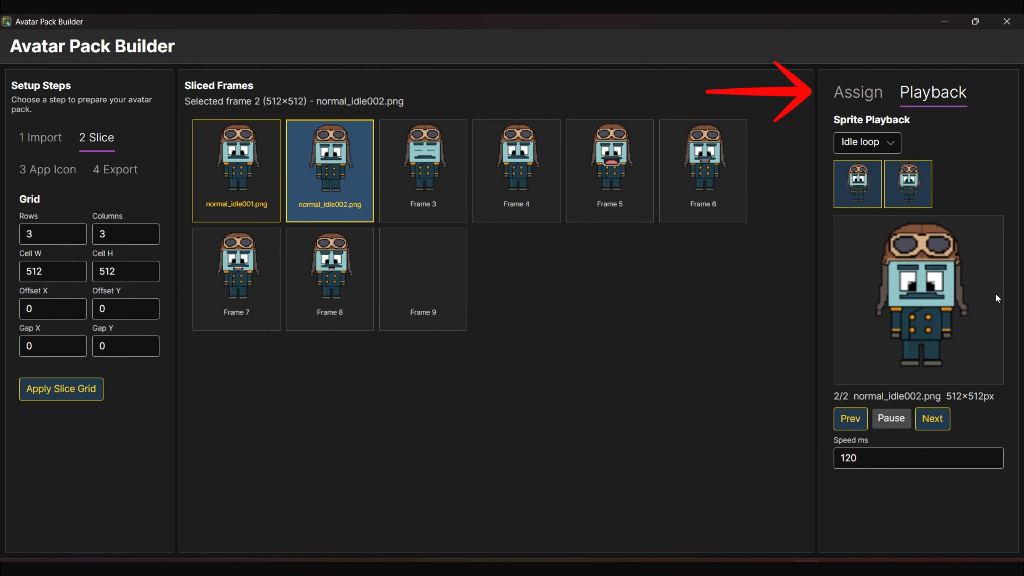
click(860, 143)
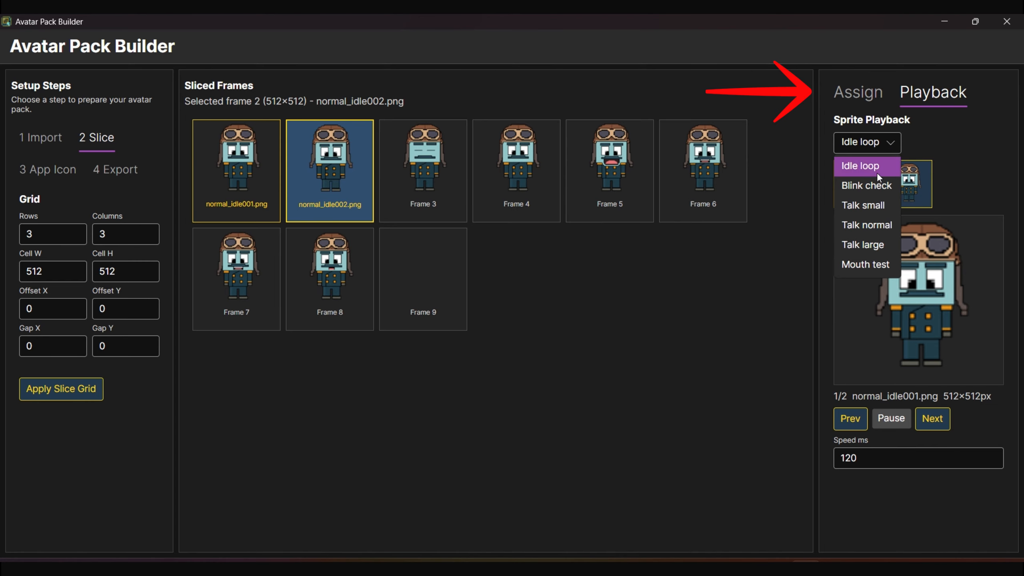
click(876, 169)
click(877, 99)
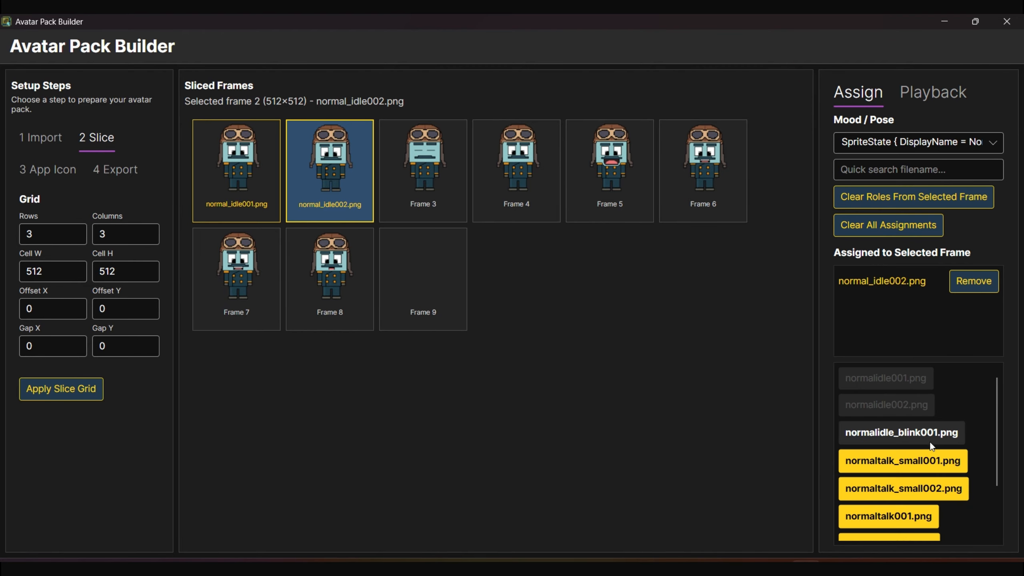
- Assign normal_idle_blink001.png to frame 3 and preview the blink with the Blink check playback
click(425, 172)
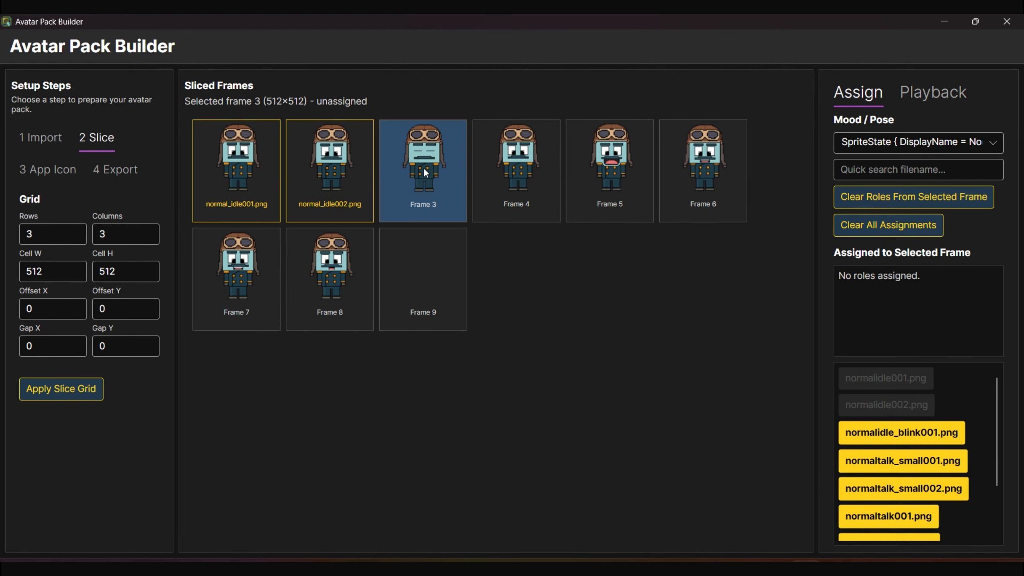
click(929, 440)
click(939, 99)
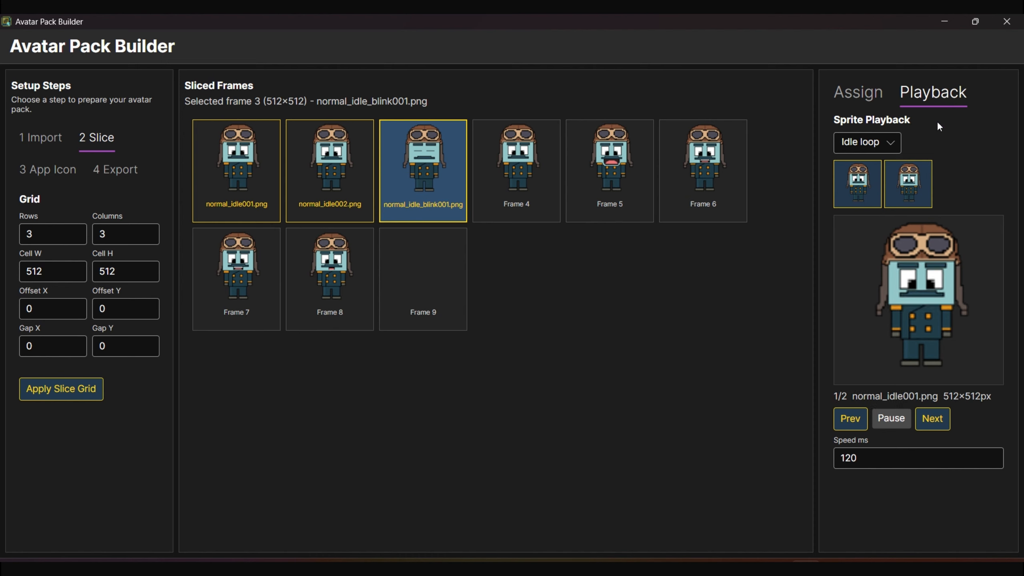
click(867, 142)
click(874, 185)
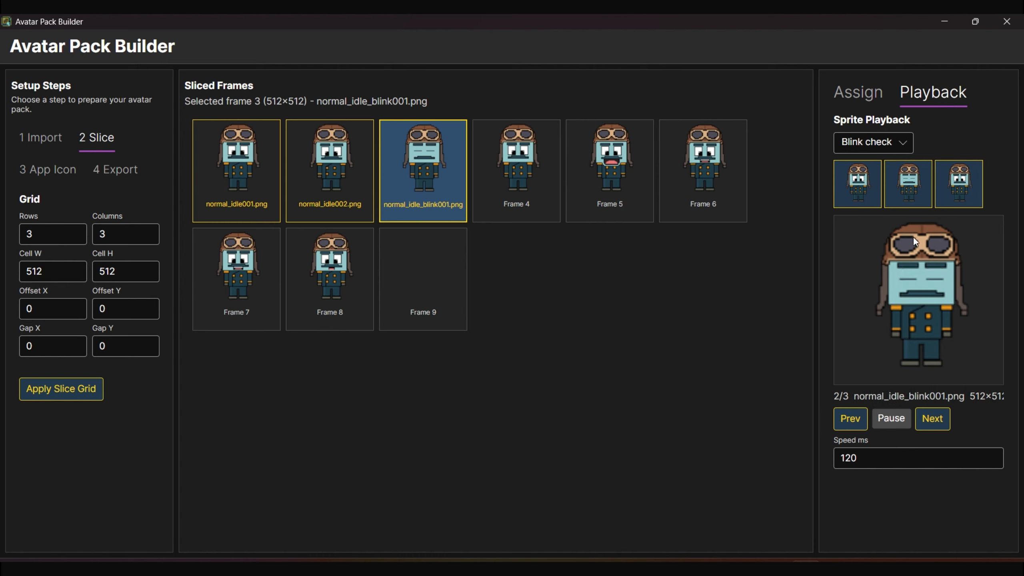
click(860, 96)
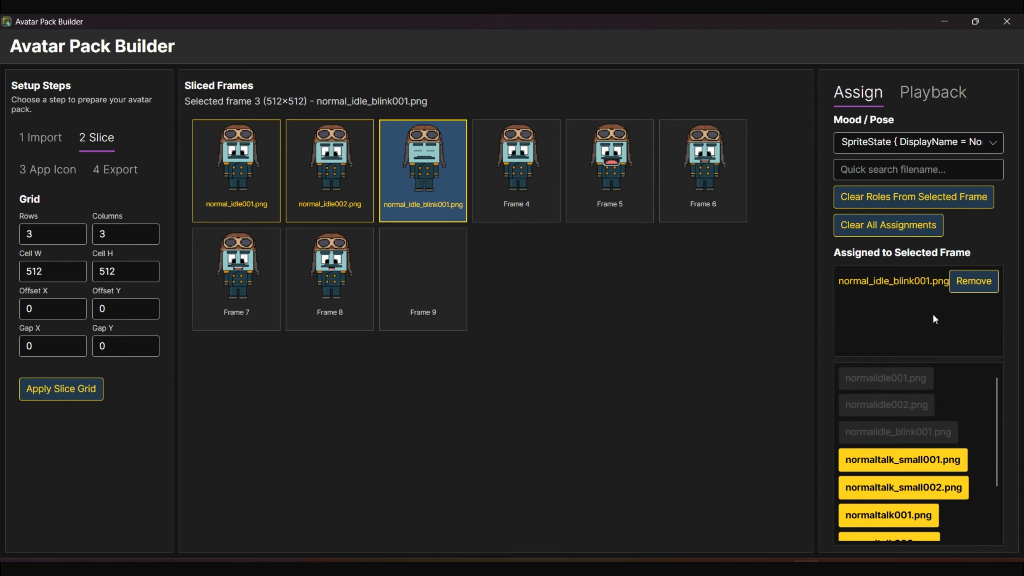
- Assign normal_talk_small001.png to frame 1 and normal_talk_small002.png to frame 8
click(489, 160)
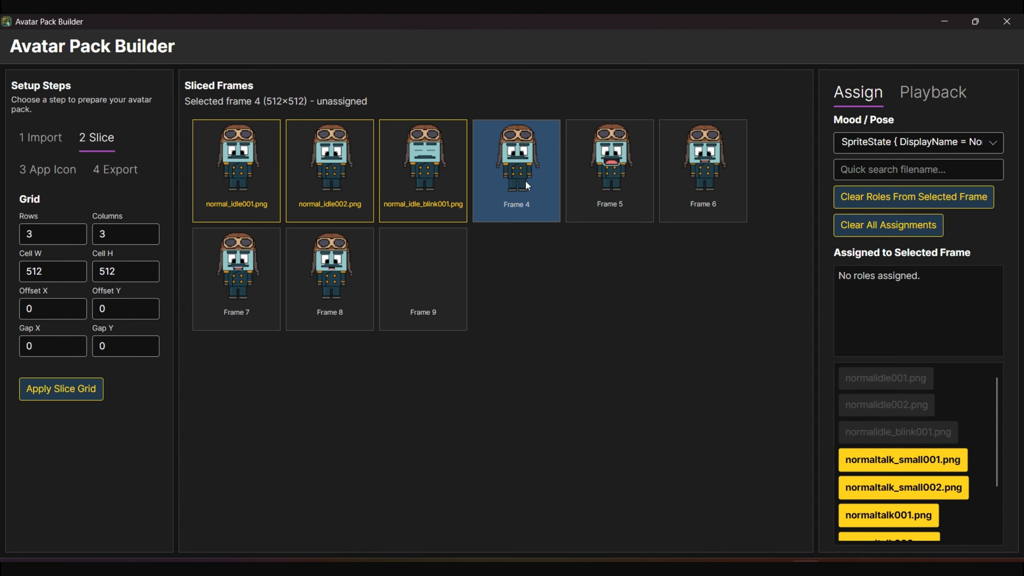
click(620, 184)
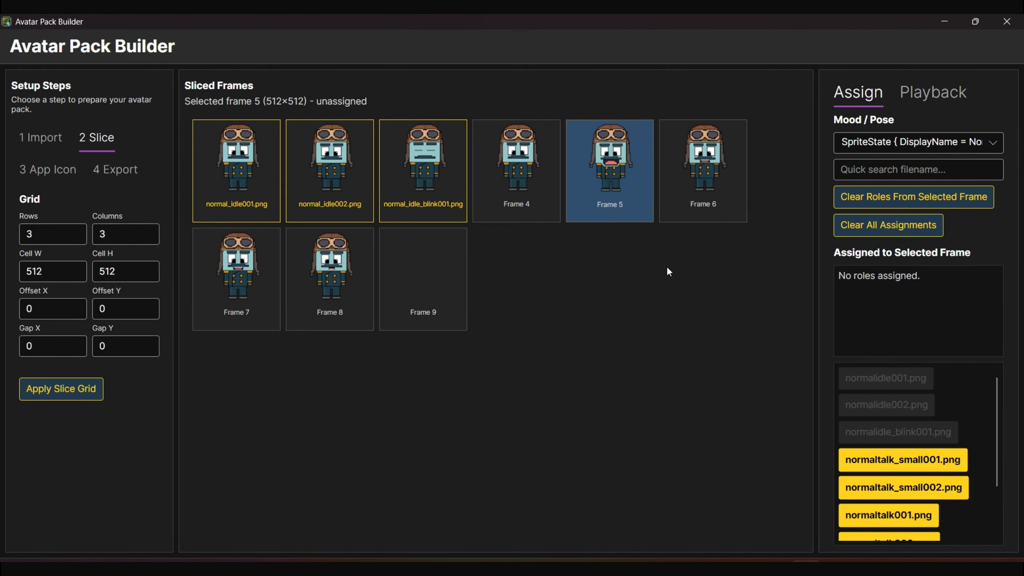
click(243, 166)
click(942, 463)
click(330, 278)
click(903, 486)
- Assign normal_talk001.png to frame 1 and normal_talk002.png to frame 6
click(237, 170)
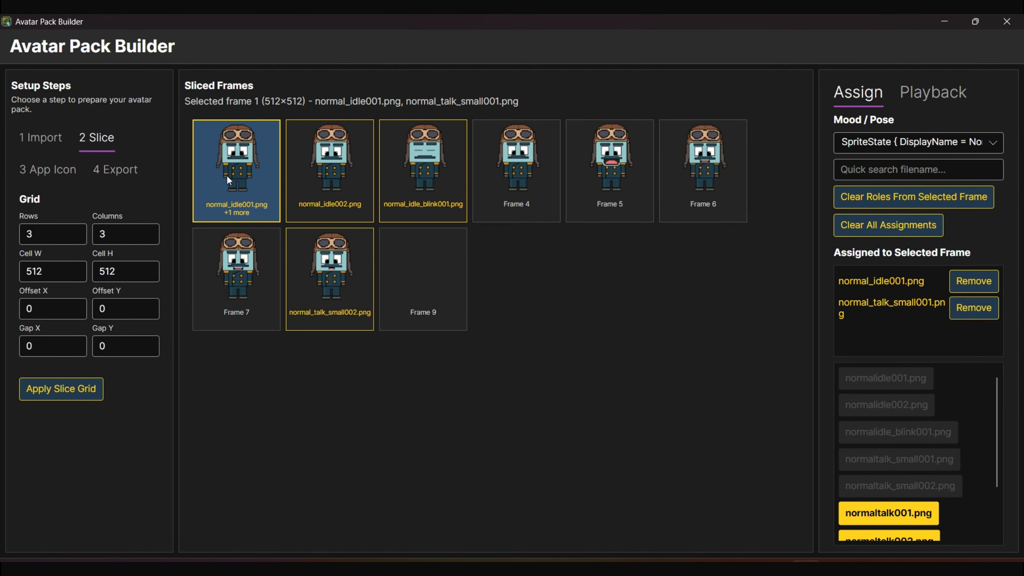
click(889, 514)
click(704, 169)
scroll(915, 444, down, 2)
click(887, 473)
- Assign normal_talk_large001.png to frame 1 and normal_talk_large002.png to frame 5
click(237, 170)
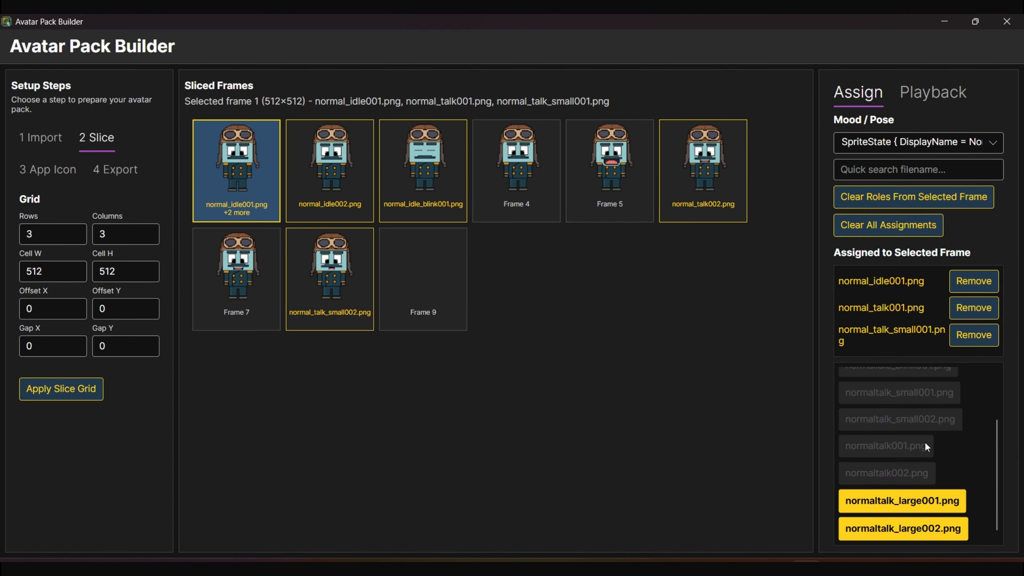
click(903, 499)
click(628, 179)
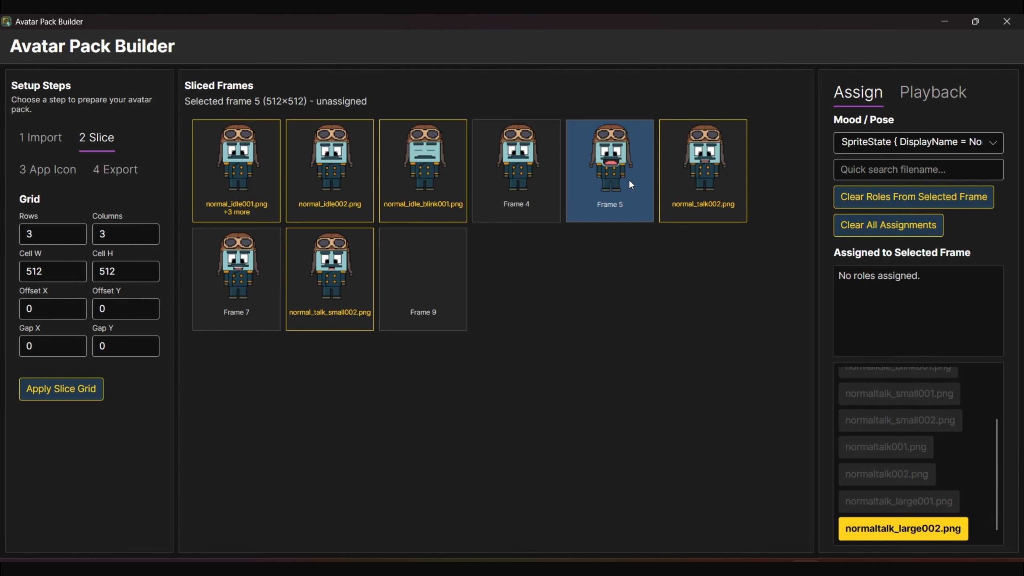
key(Return)
- Preview the mouth animations with the Talk small and Talk normal playback
click(933, 92)
click(873, 142)
click(873, 204)
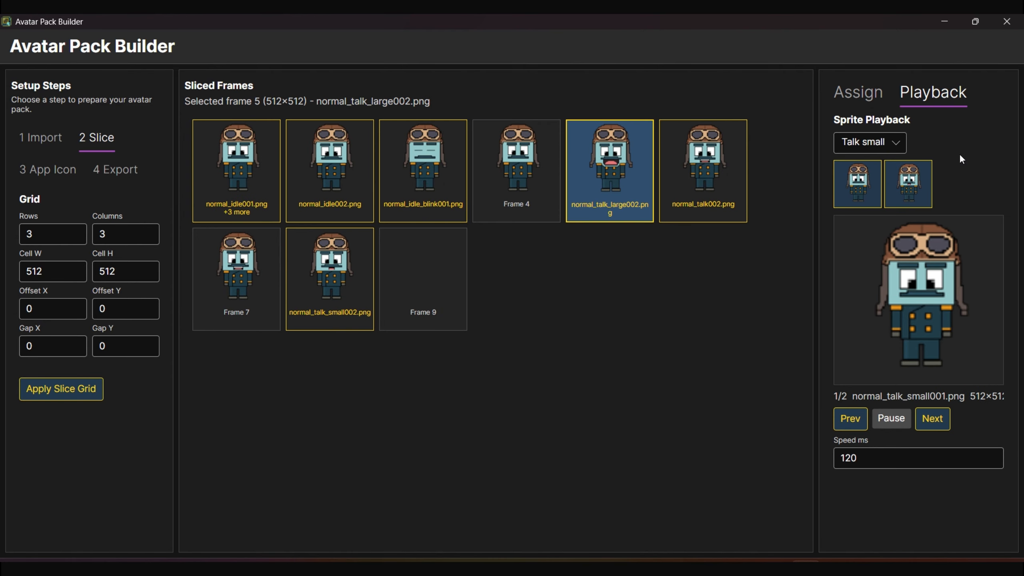
click(873, 142)
click(873, 224)
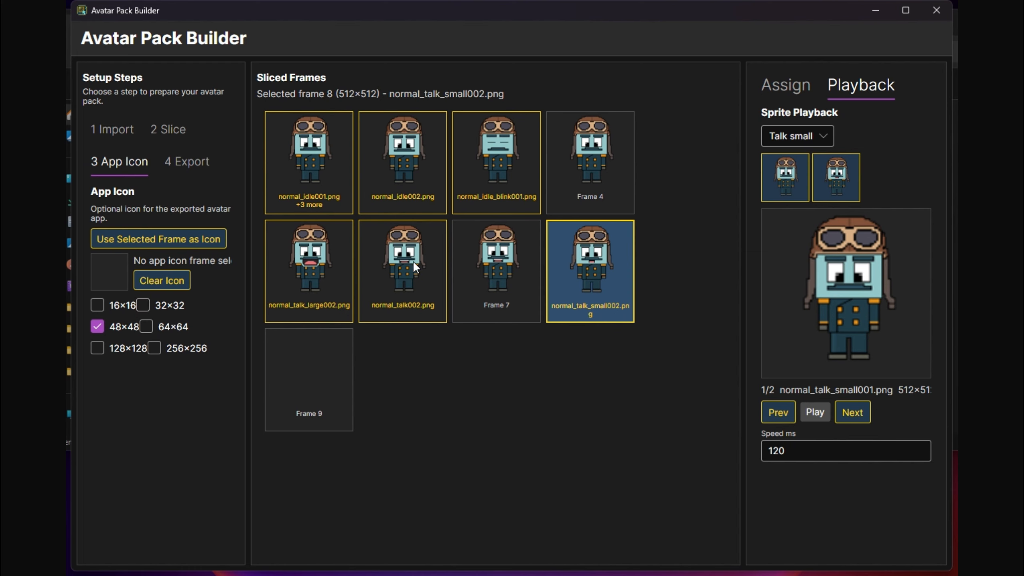
- Use the open-mouthed frame 5 as the app icon of the avatar pack
click(335, 261)
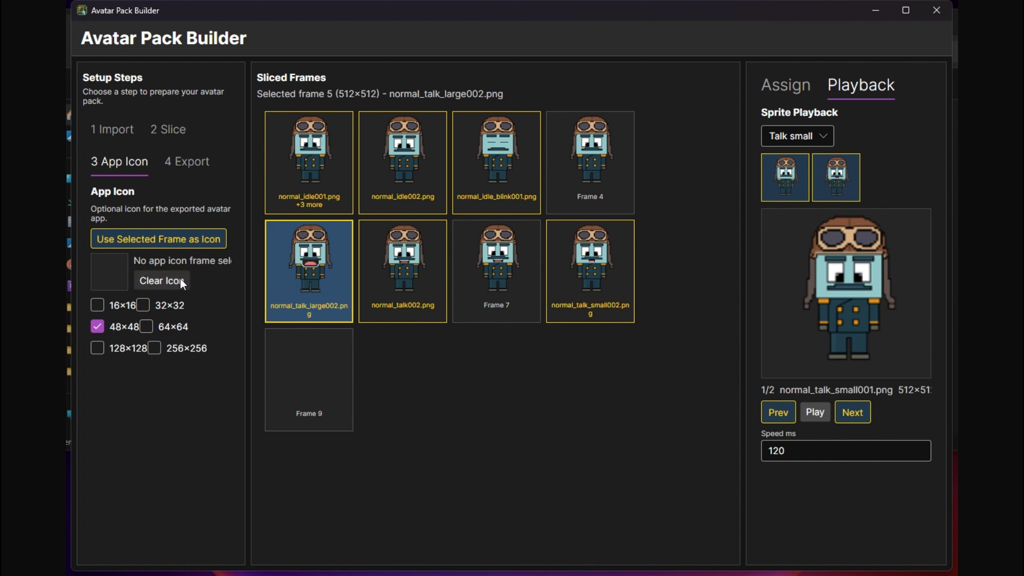
click(176, 244)
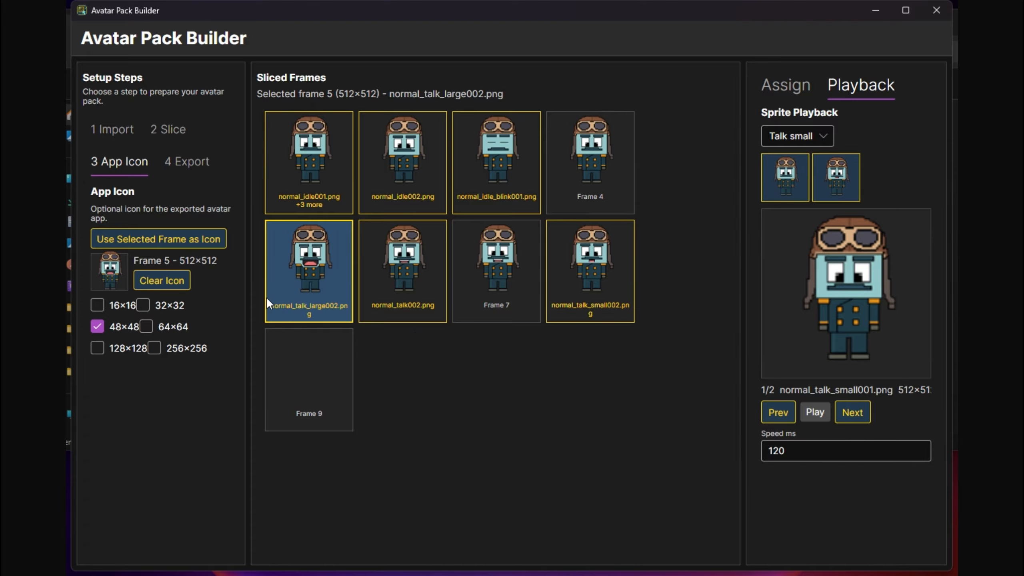
- Look at the available export folders without choosing one and set the pack name to cfb_avatar_pack
click(189, 162)
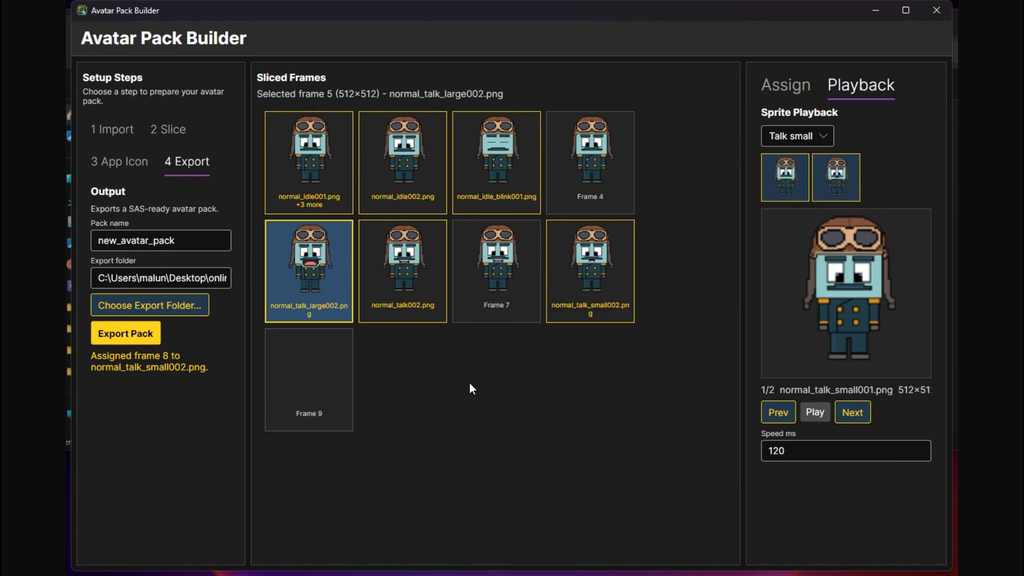
click(153, 308)
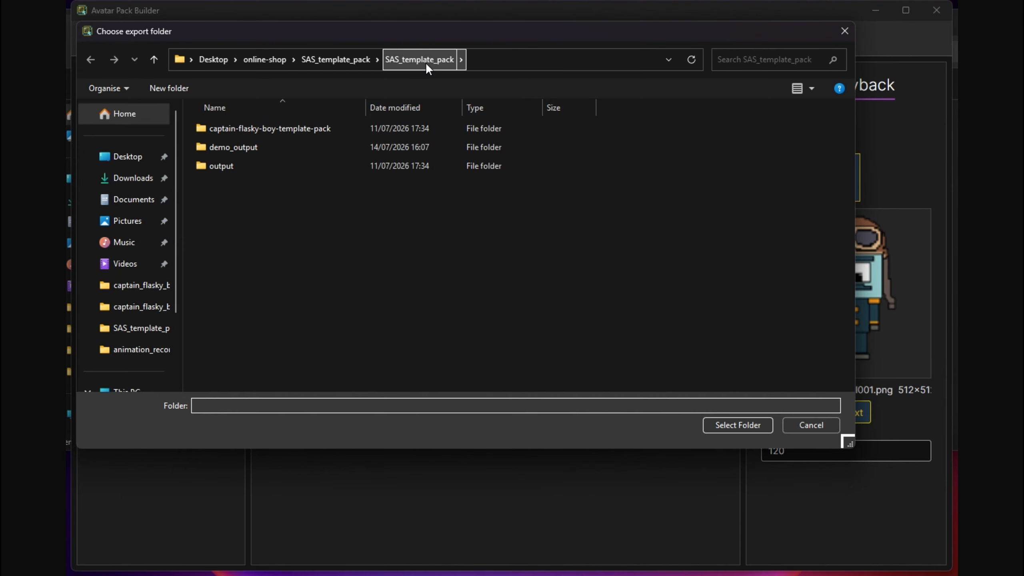
click(812, 428)
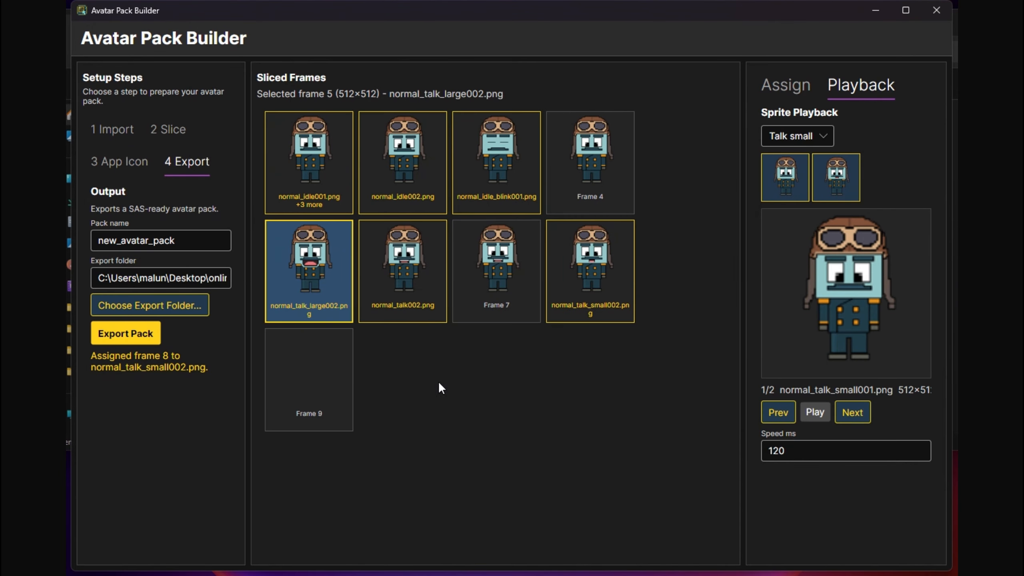
click(119, 241)
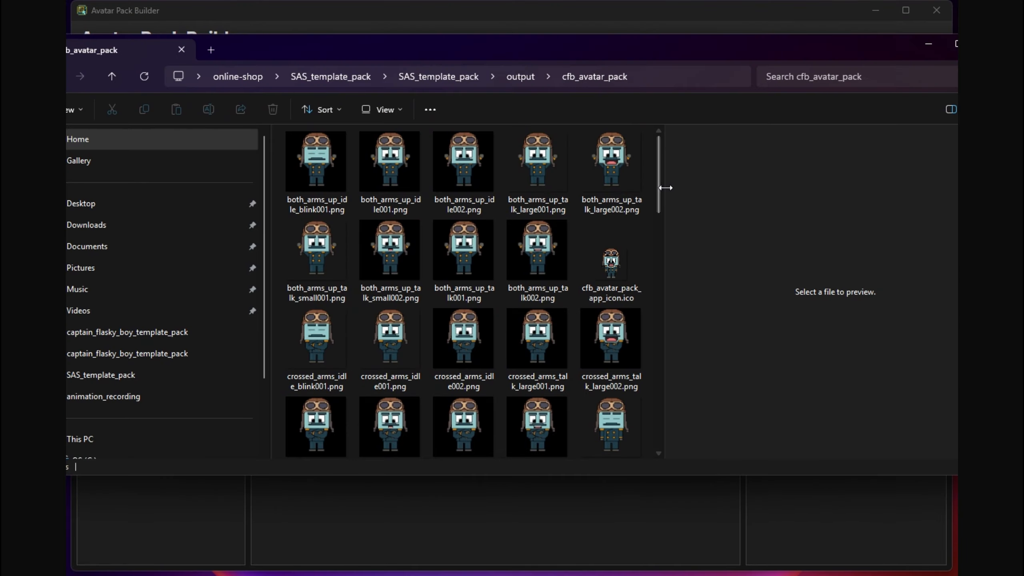
- Look through the exported sprite files in the cfb_avatar_pack folder
drag(665, 187, 783, 196)
scroll(629, 323, down, 12)
scroll(719, 431, up, 2)
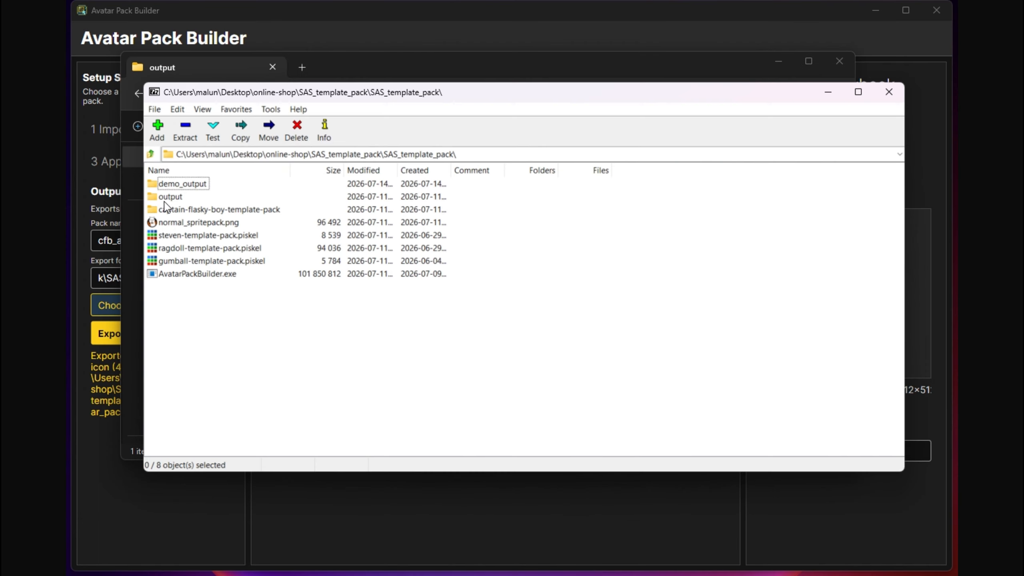
- Switch to 7-Zip and compress the output folder's cfb_avatar_pack into cfb_avatar_pack.zip, entering an archive password with ZipCrypto encryption
double_click(182, 193)
right_click(205, 185)
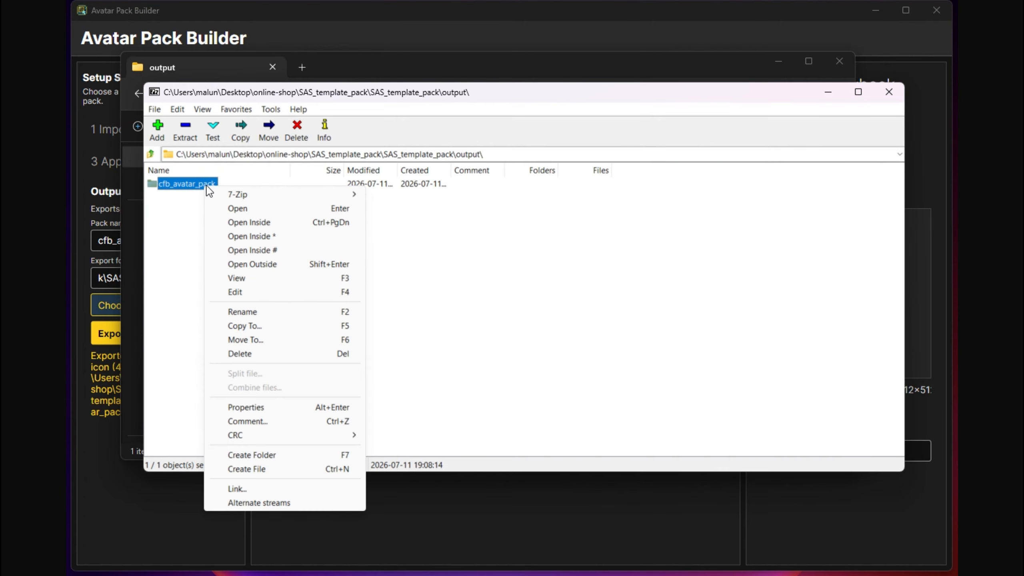
mouse_move(303, 202)
click(394, 195)
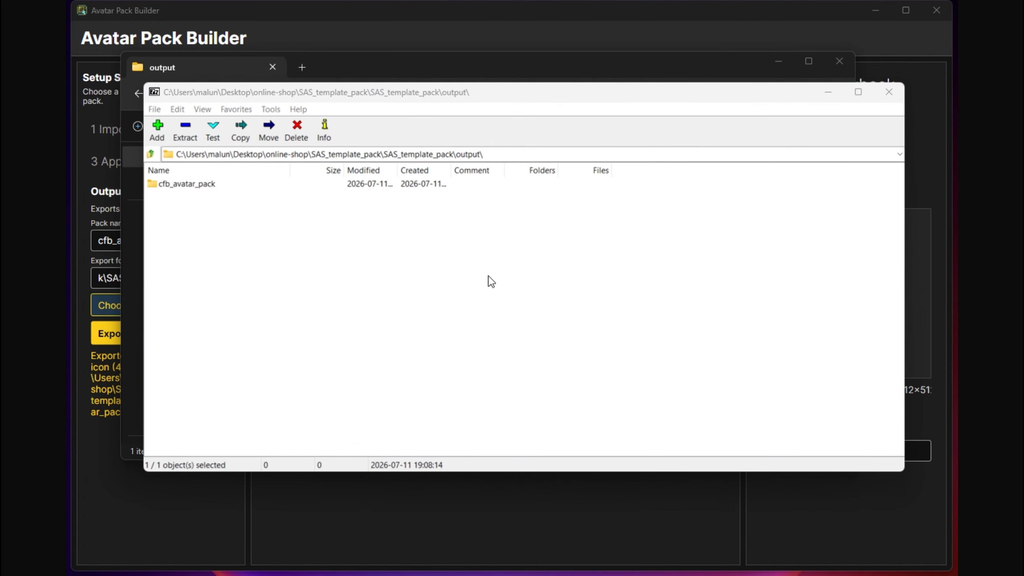
drag(352, 132, 570, 135)
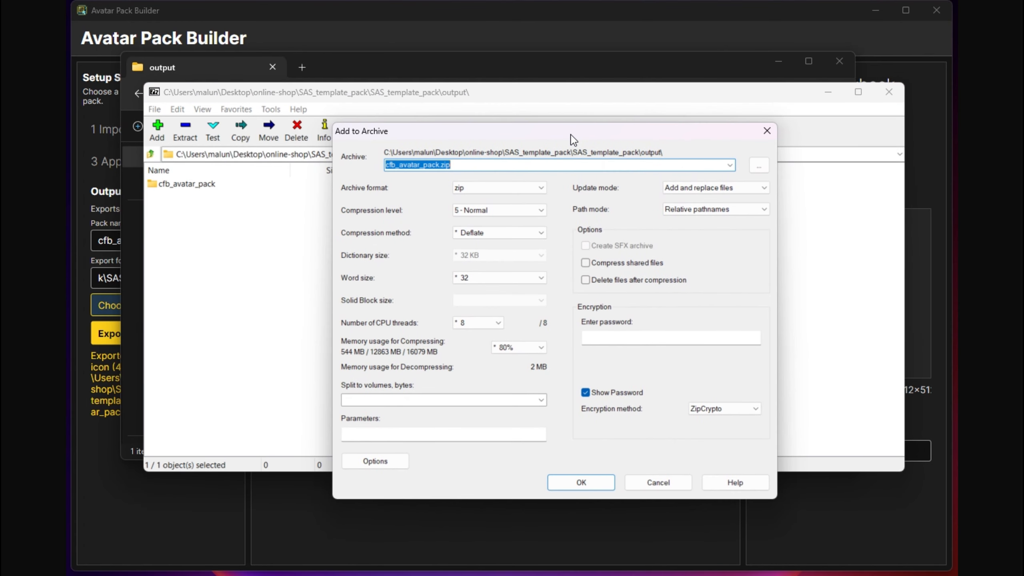
click(640, 341)
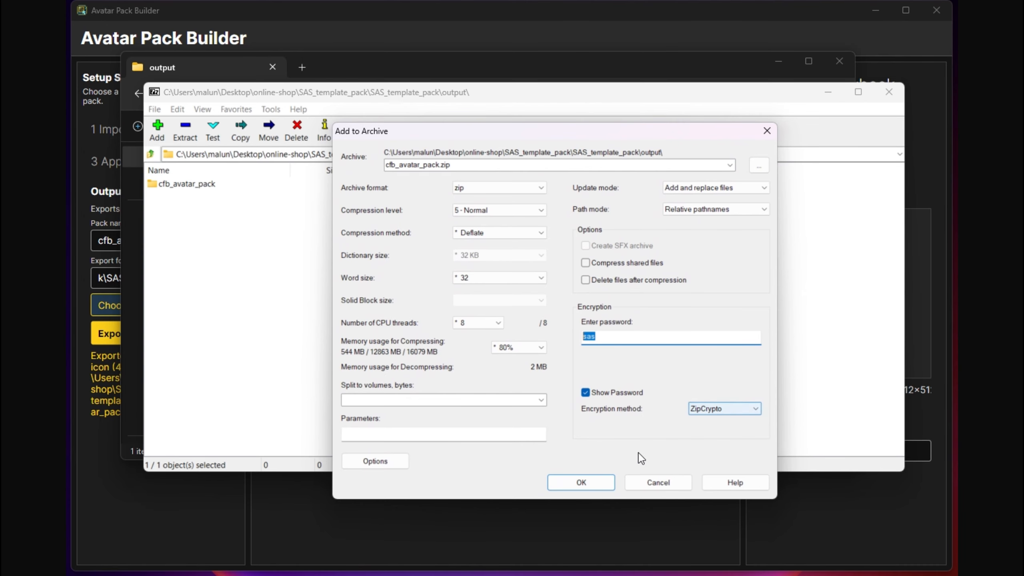
click(586, 480)
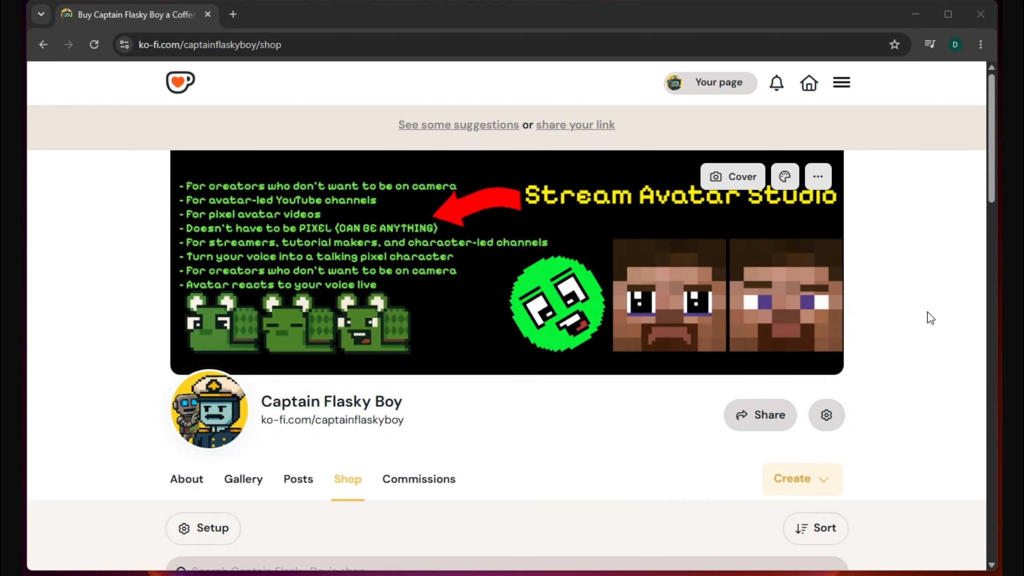
- Switch to the Ko-fi shop, open its commissions, and examine the Bundle My SAS Avatar Into The App offer
scroll(925, 316, down, 4)
scroll(666, 335, down, 2)
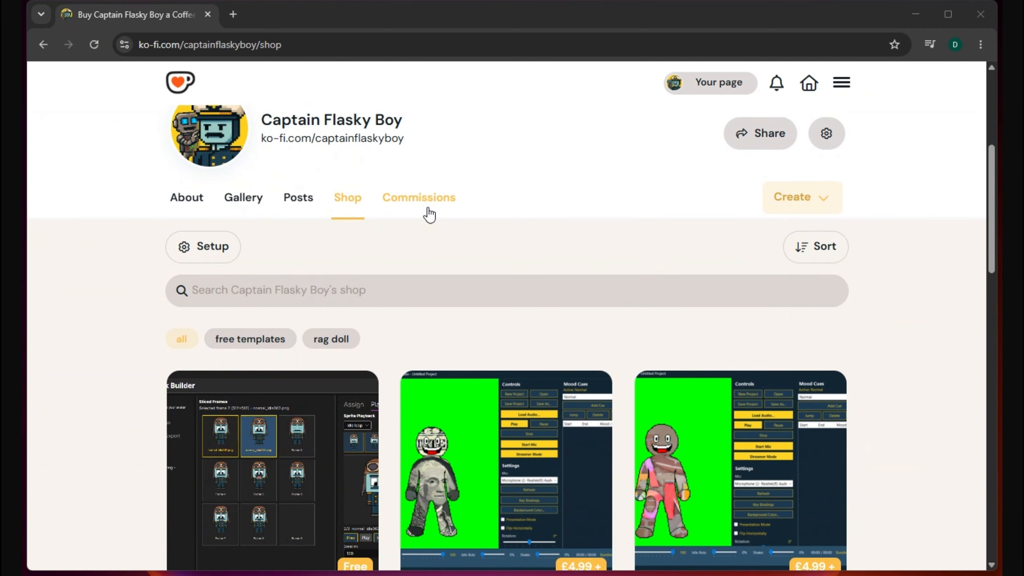
click(425, 201)
scroll(575, 276, down, 10)
scroll(577, 278, up, 5)
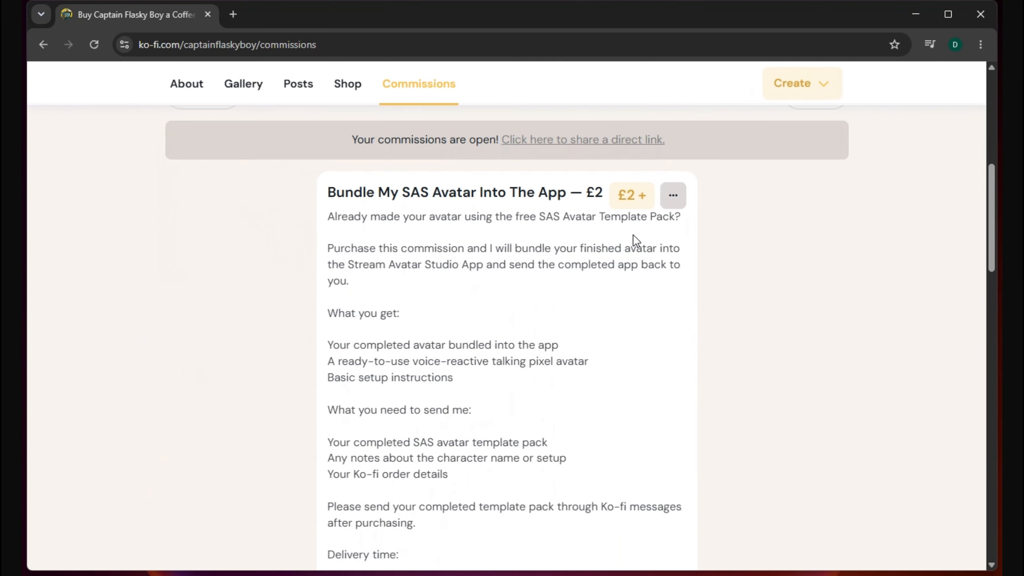
scroll(658, 242, down, 12)
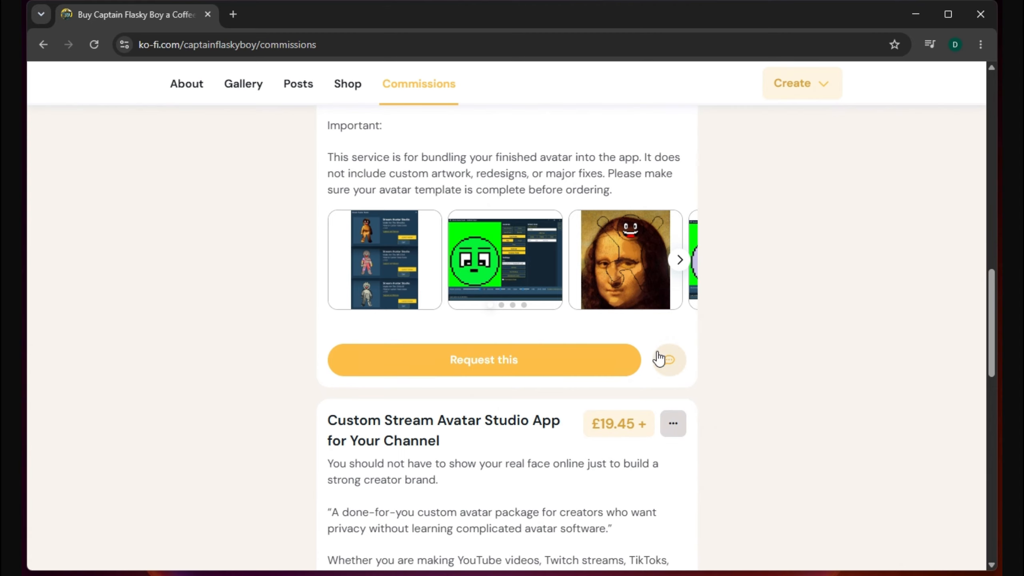
scroll(659, 358, up, 7)
scroll(548, 499, down, 5)
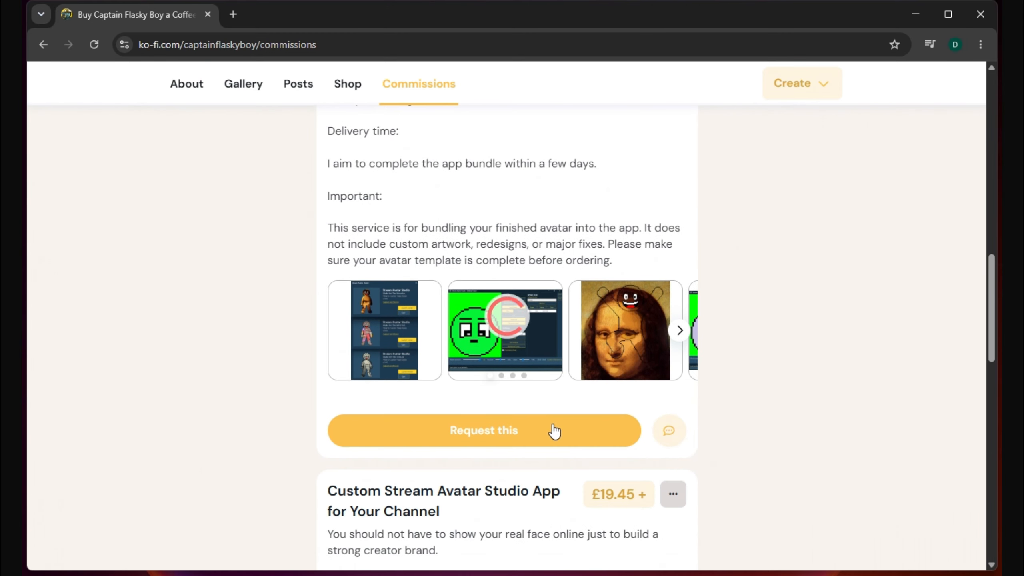
- Request the Bundle My SAS Avatar Into The App commission with the description "Hey I've got an SAS pixel tuber for you!"
click(554, 430)
scroll(497, 329, down, 2)
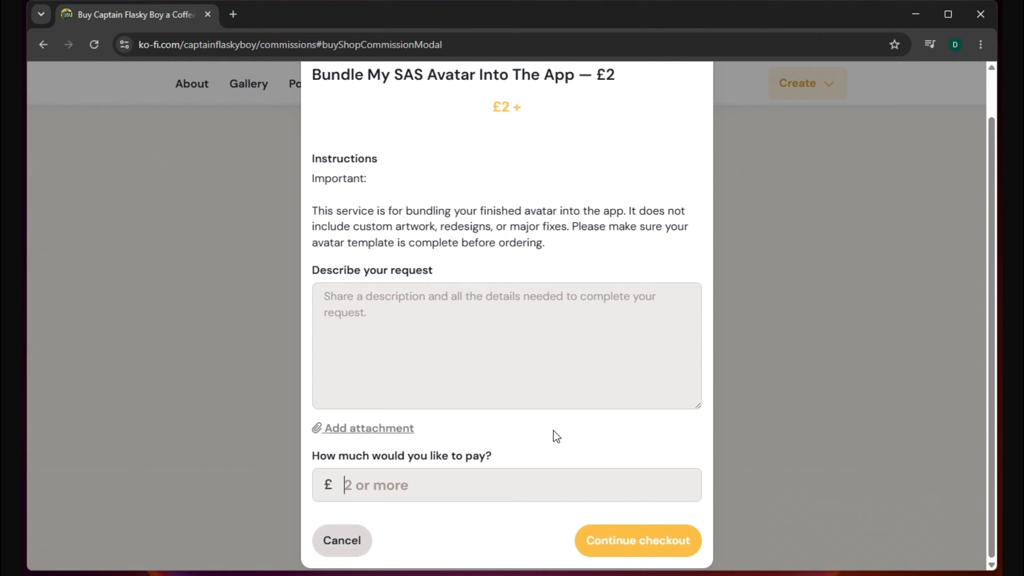
click(512, 326)
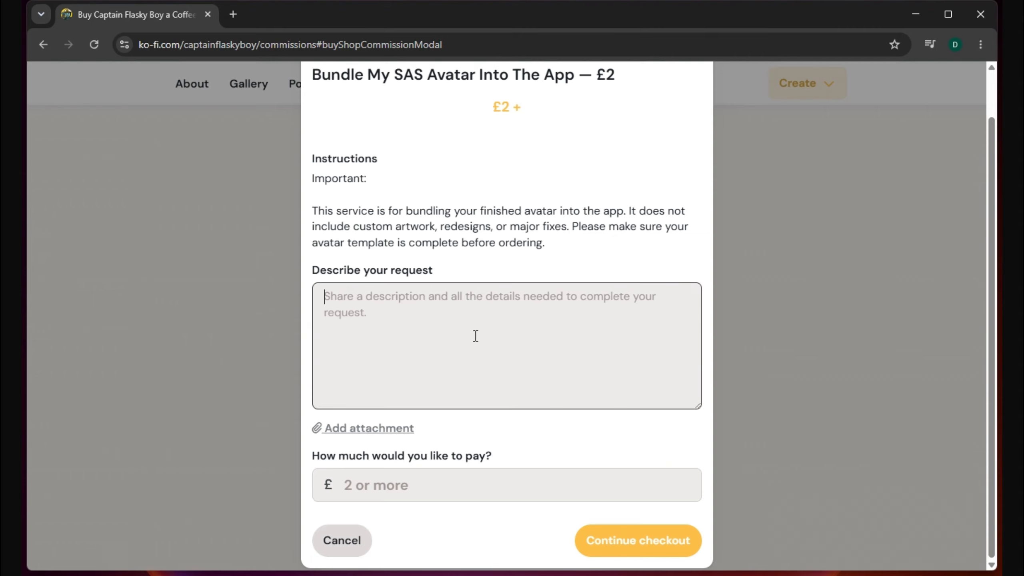
text(Hey)
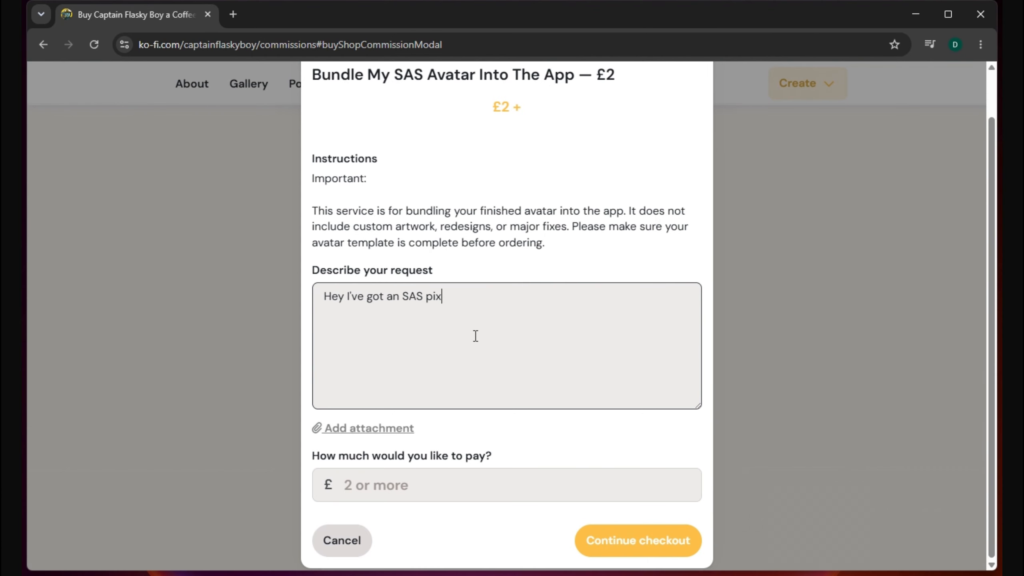
- Attach cfb_avatar_pack.zip to the request from the output folder inside the desktop's online-shop SAS_template_pack
click(385, 429)
click(484, 492)
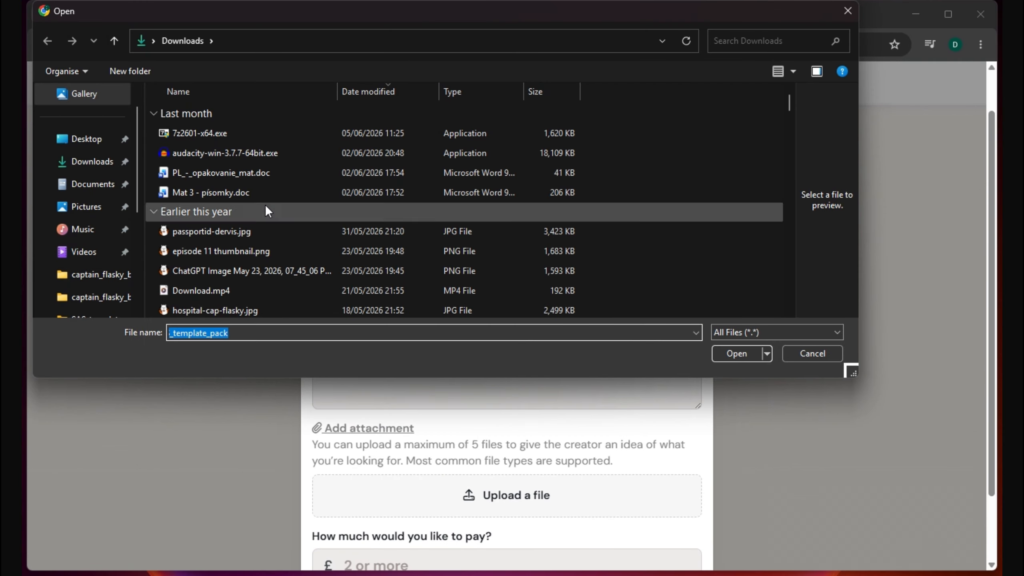
click(104, 193)
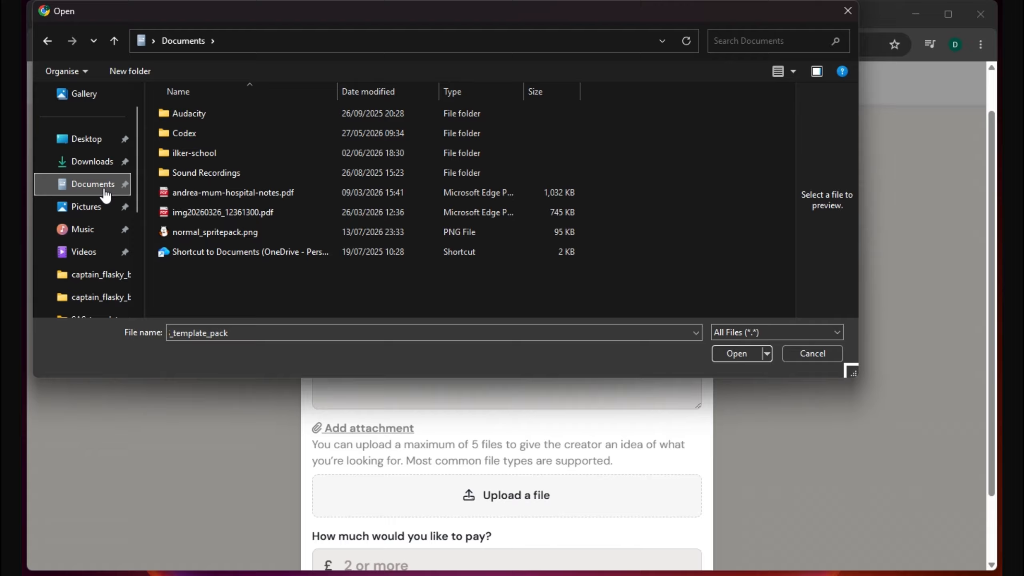
click(77, 142)
double_click(371, 123)
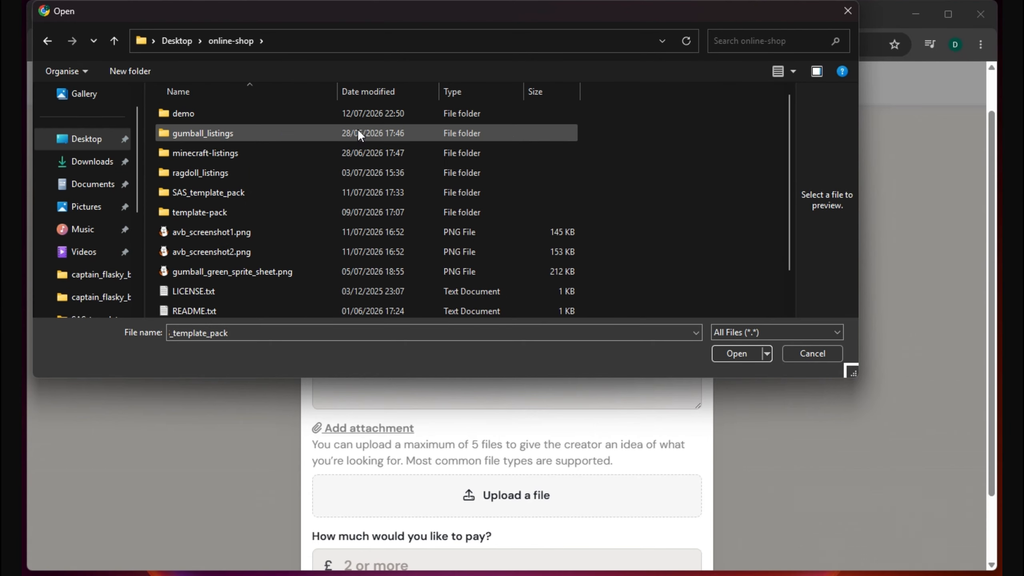
double_click(221, 189)
double_click(248, 114)
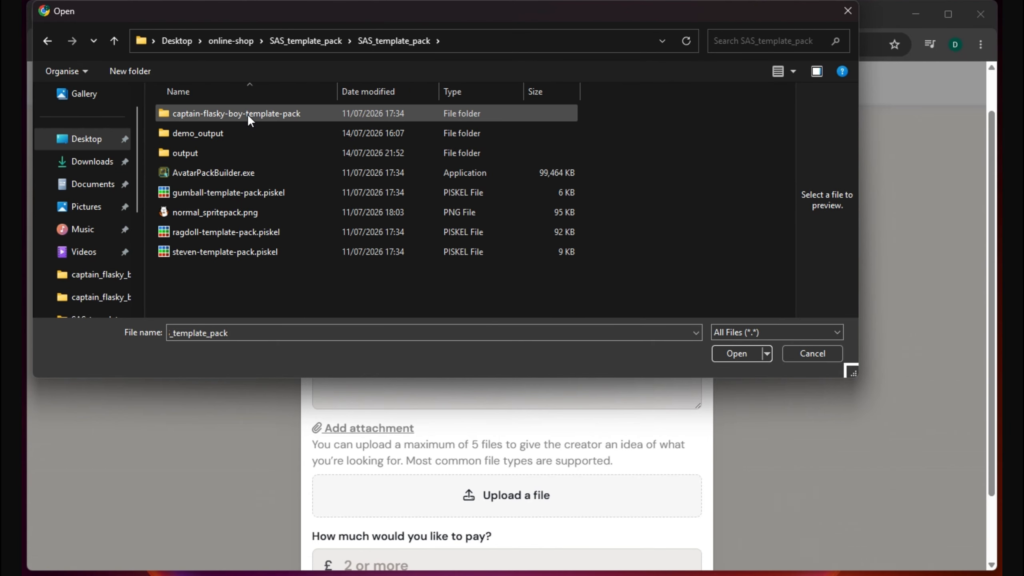
click(211, 153)
double_click(210, 149)
click(221, 137)
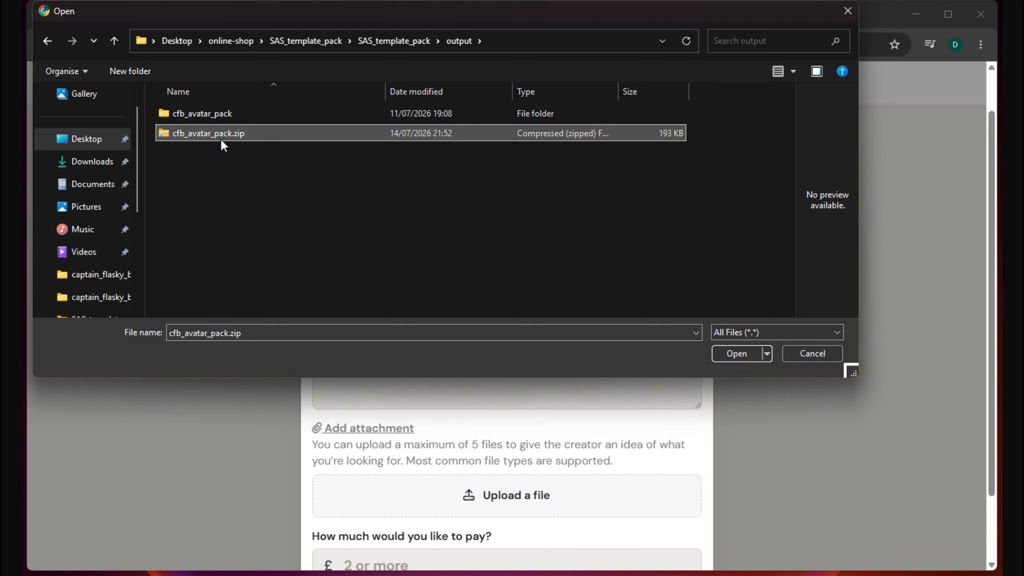
click(718, 353)
- Set the commission payment to £2 and proceed to checkout, agreeing to the terms
scroll(729, 397, down, 2)
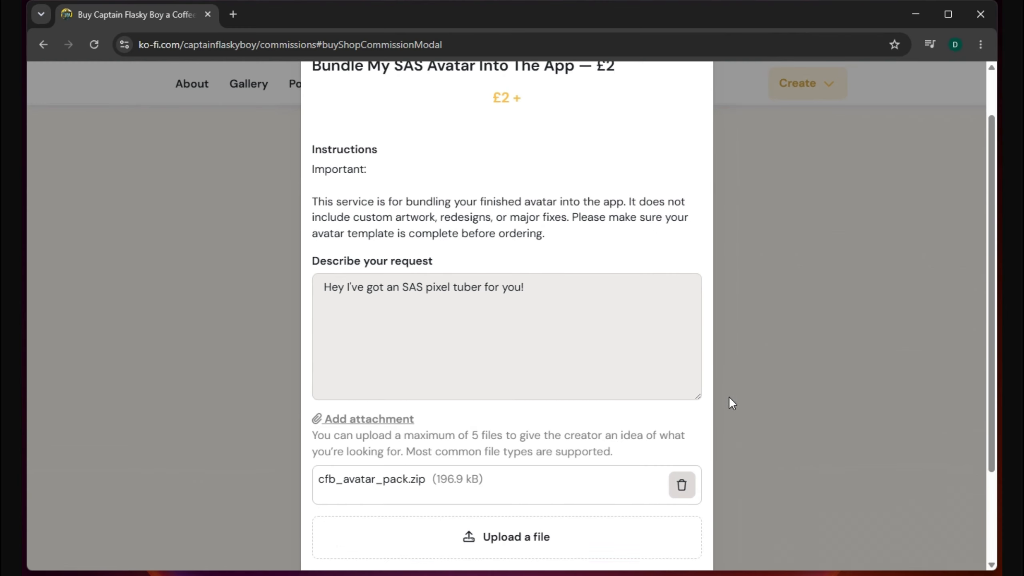
click(443, 491)
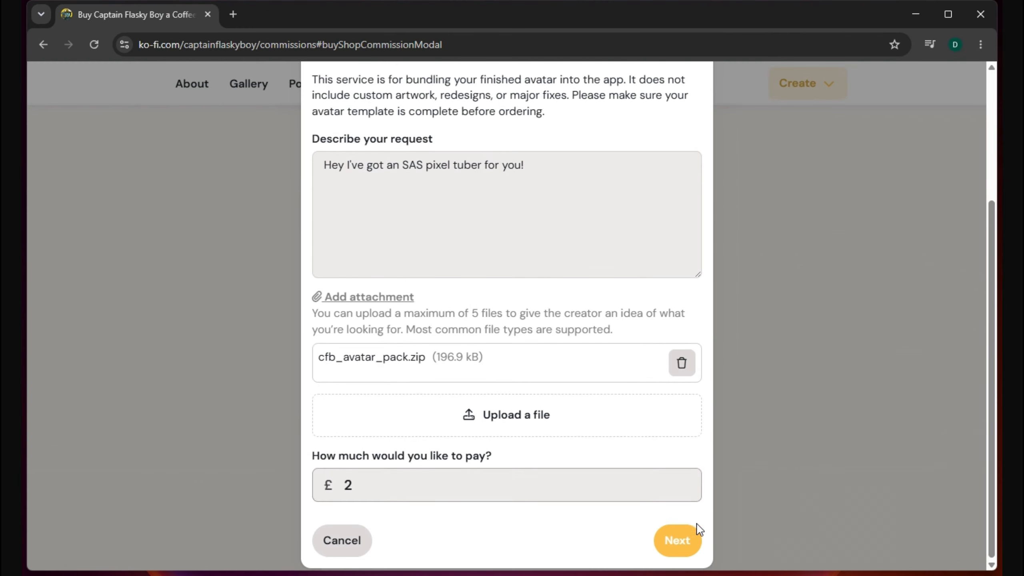
click(750, 511)
scroll(761, 502, up, 1)
scroll(761, 502, down, 1)
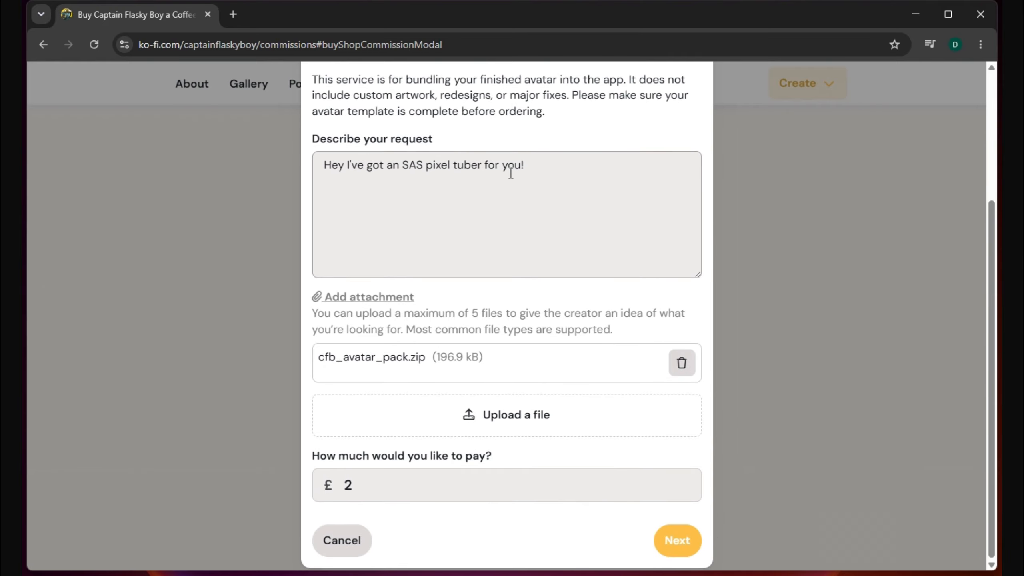
scroll(635, 393, up, 3)
scroll(645, 443, down, 3)
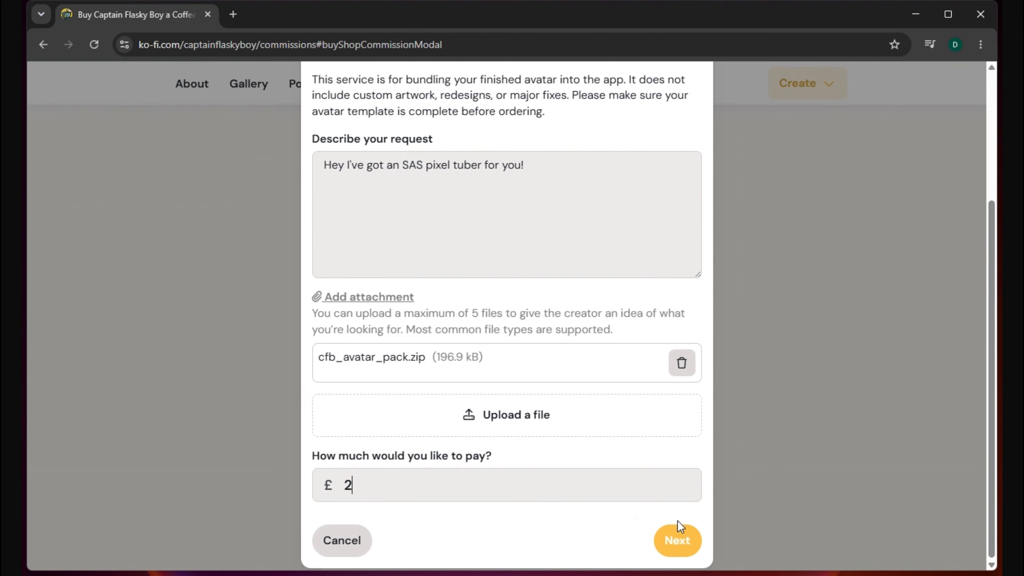
click(676, 528)
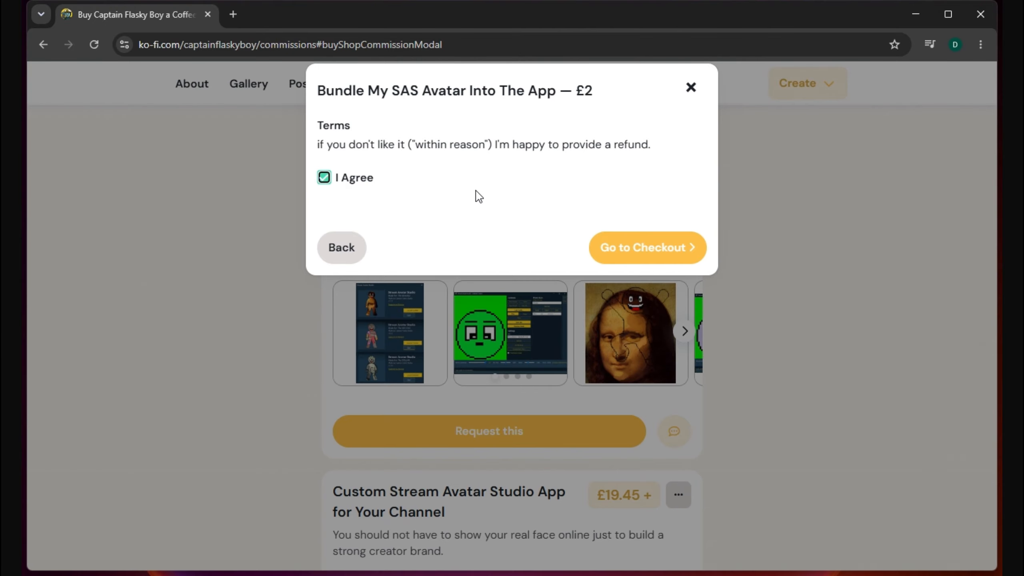
click(671, 247)
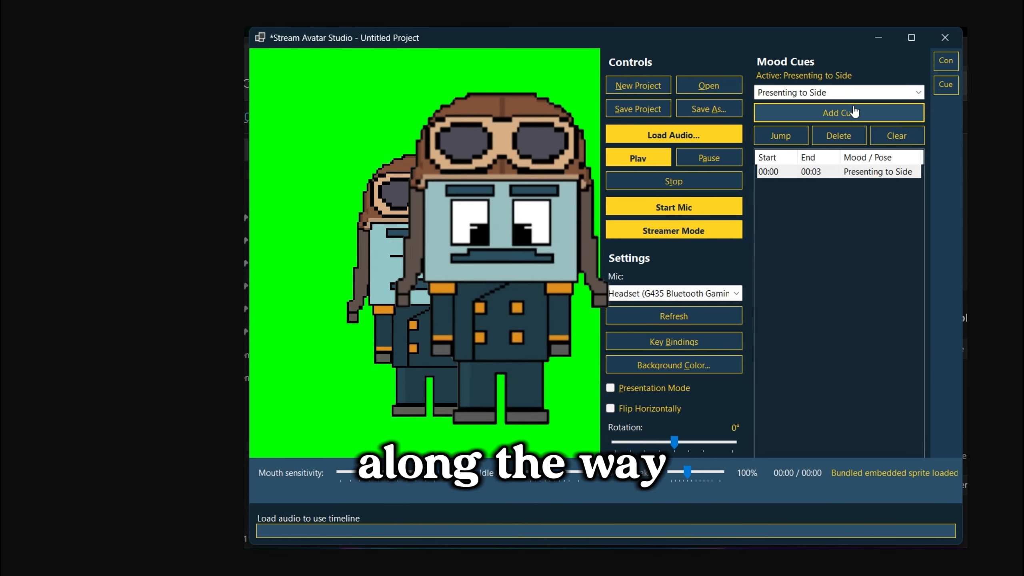
- Switch to Stream Avatar Studio and replace the avatar's mood cue with Thinking
click(846, 93)
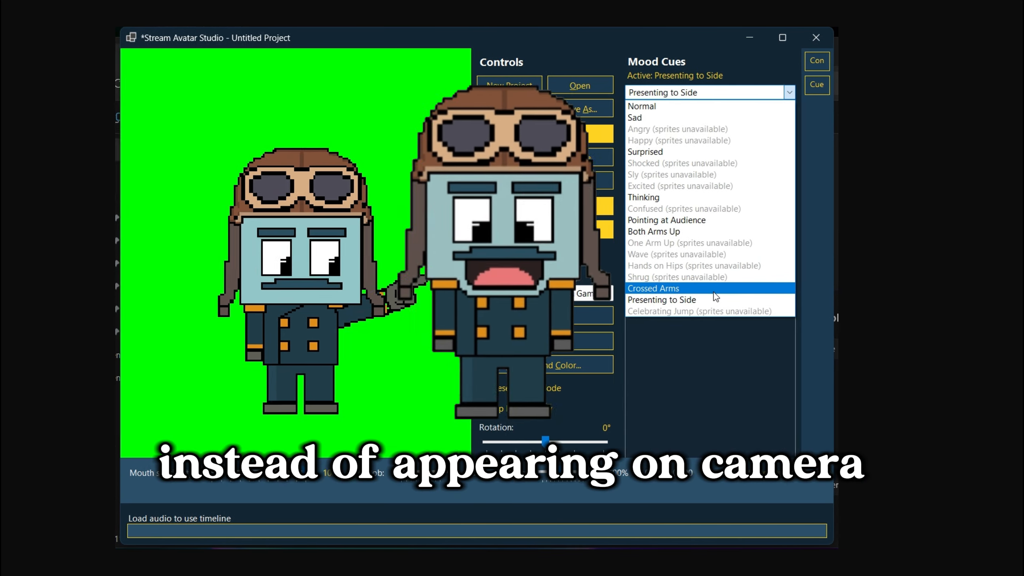
click(700, 197)
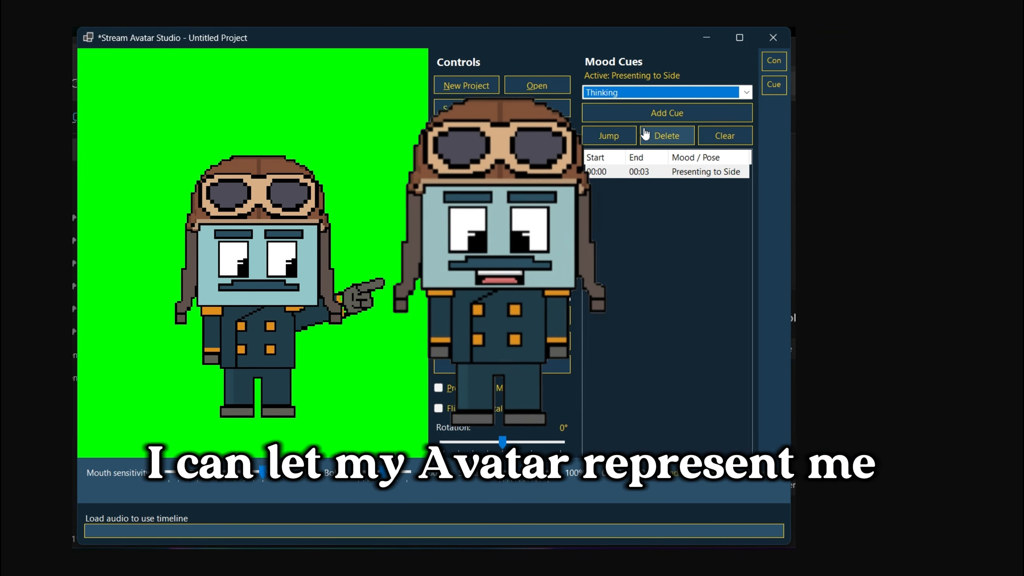
click(667, 113)
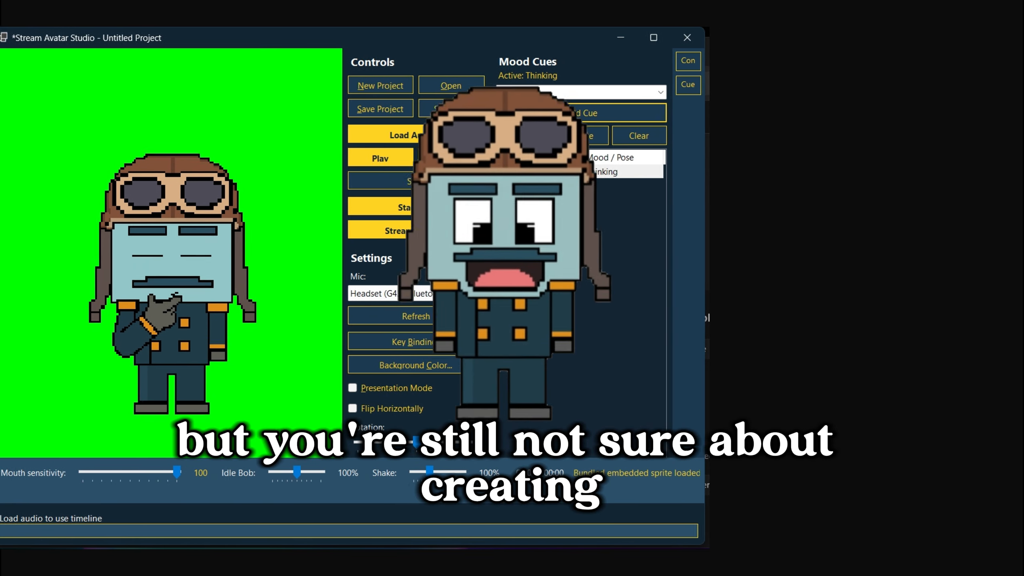
- Replace the avatar's Thinking mood cue with Both Arms Up
click(570, 92)
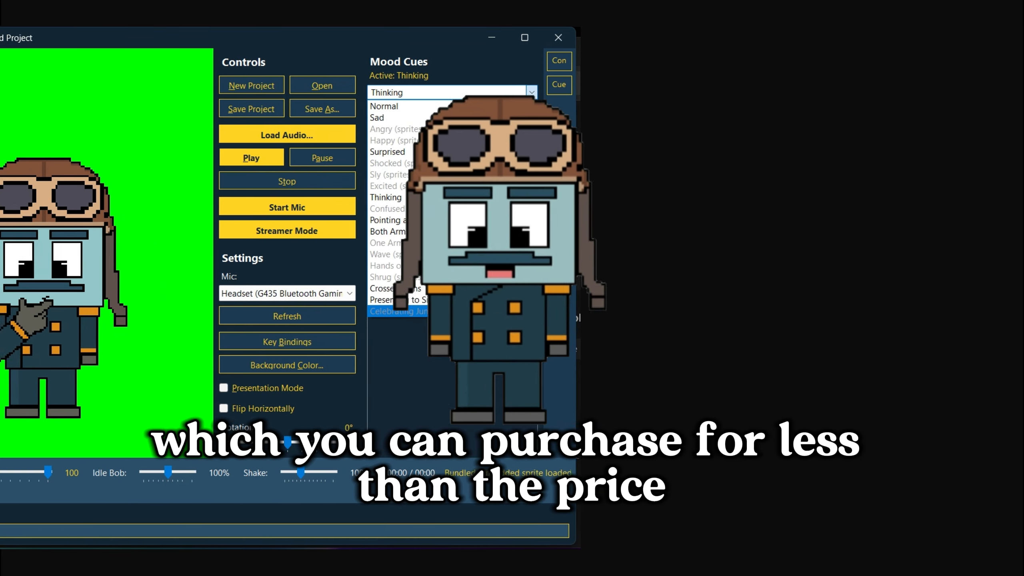
click(449, 381)
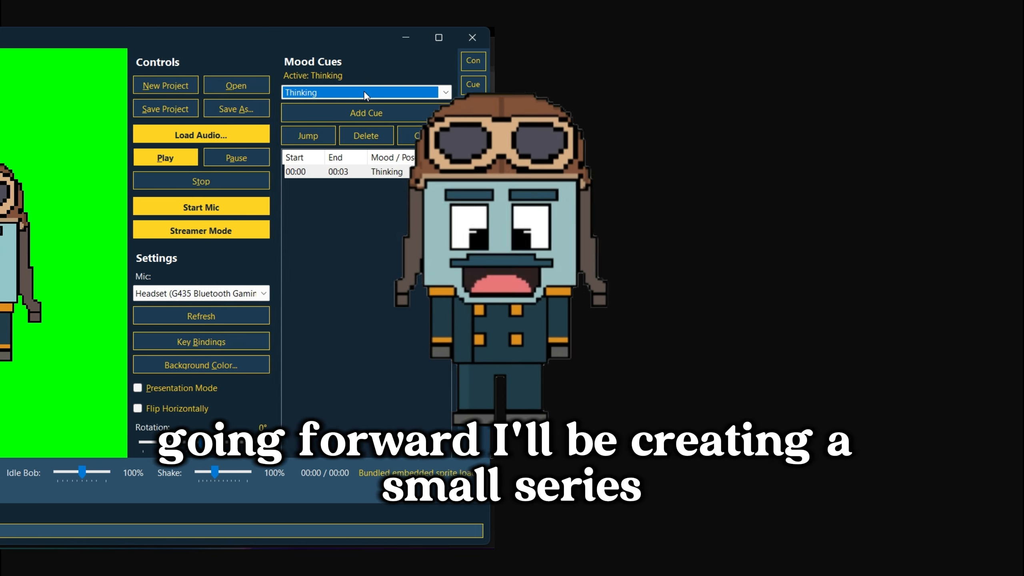
click(364, 92)
click(352, 233)
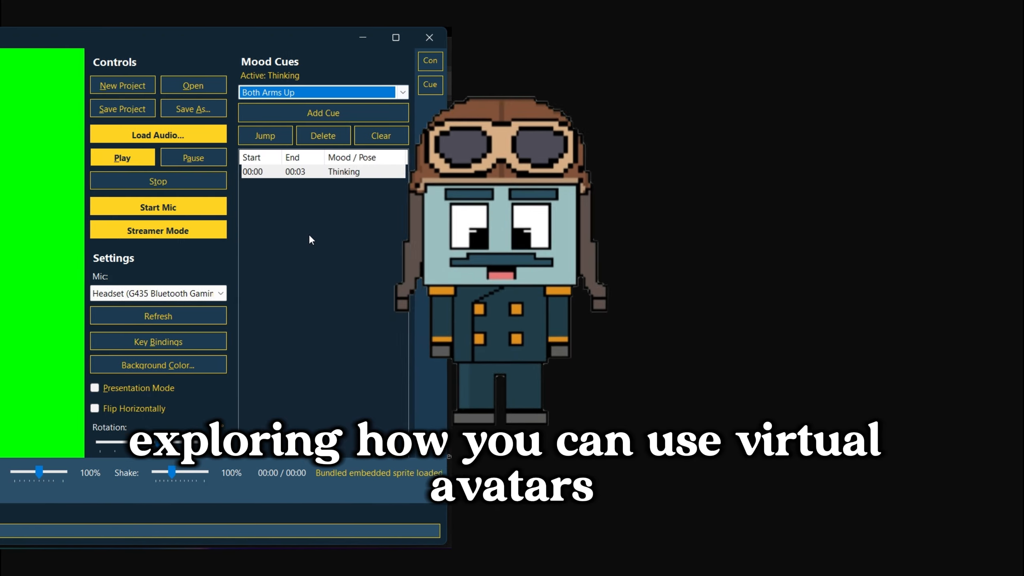
click(278, 114)
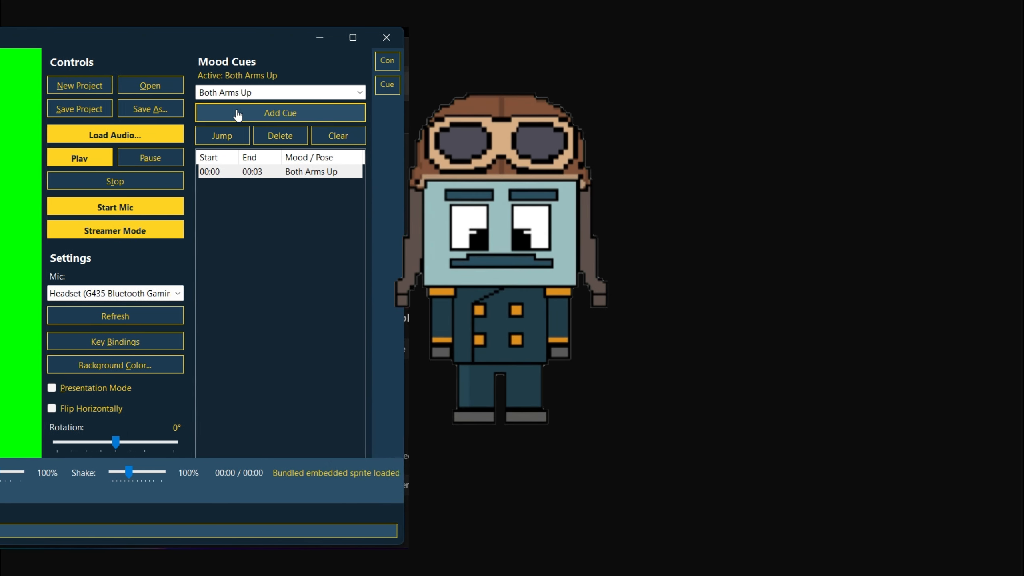
- Replace the Both Arms Up mood cue with Crossed Arms and choose Normal as the next mood
click(238, 92)
click(259, 285)
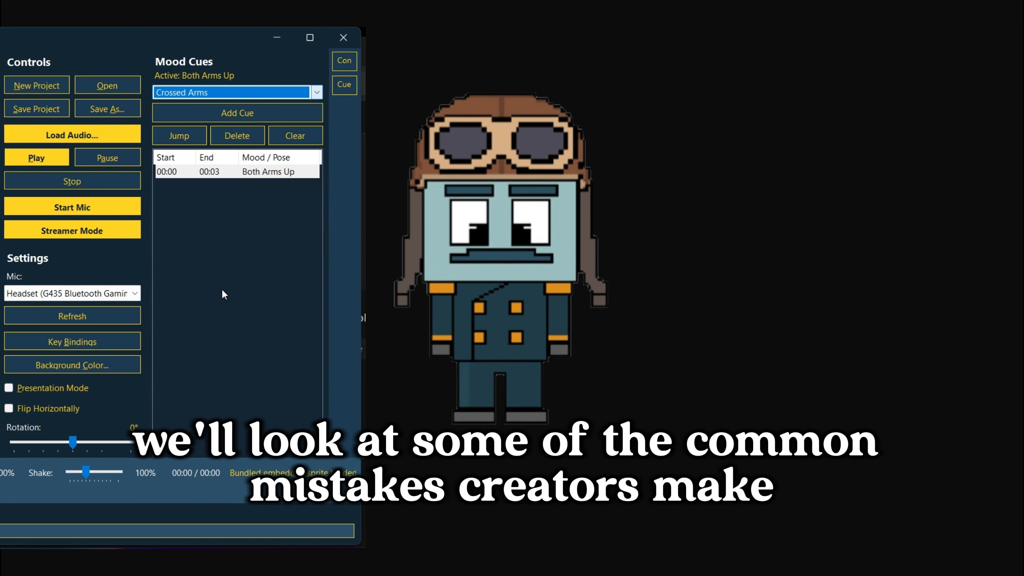
click(237, 112)
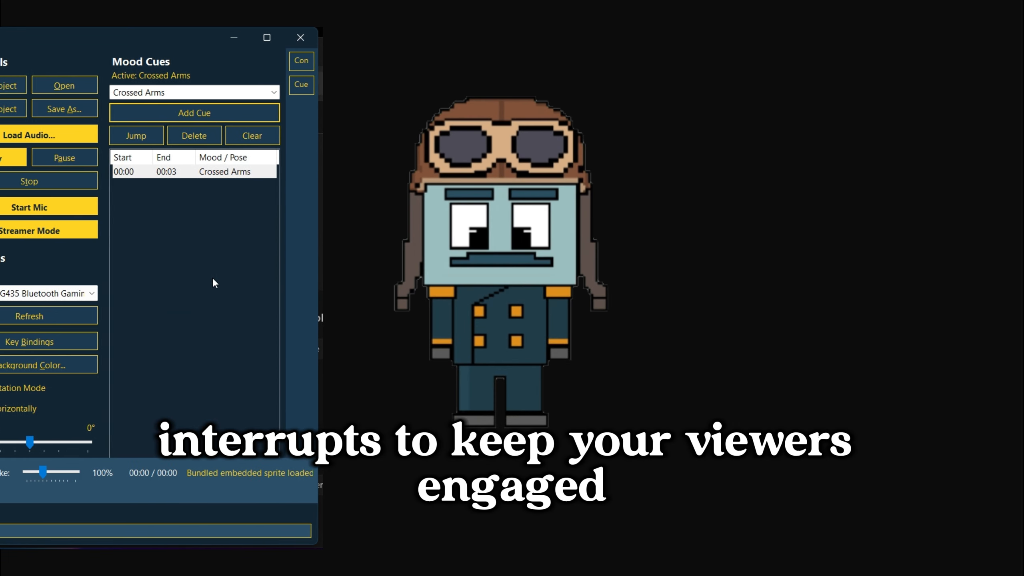
click(190, 92)
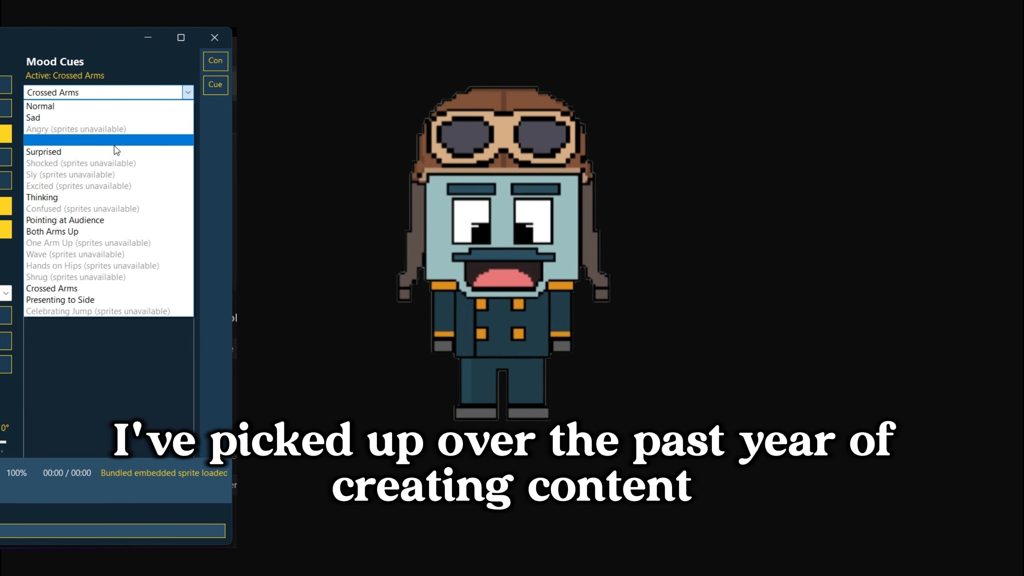
click(103, 106)
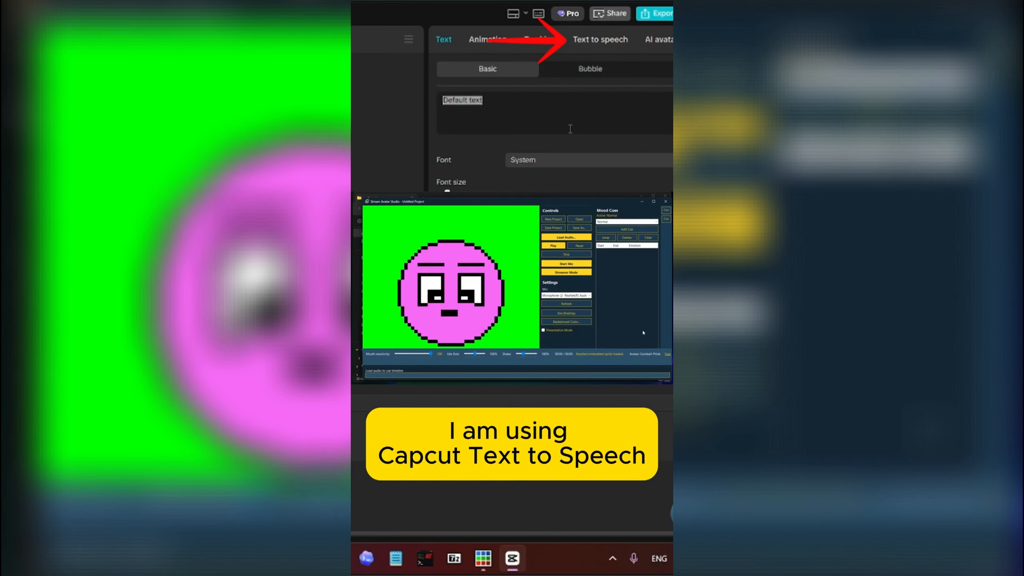
- In CapCut, replace the default text with "Hey Everyone, Welcome to my channel!" and open its text-to-speech options
text(Everyone, Welcome To my)
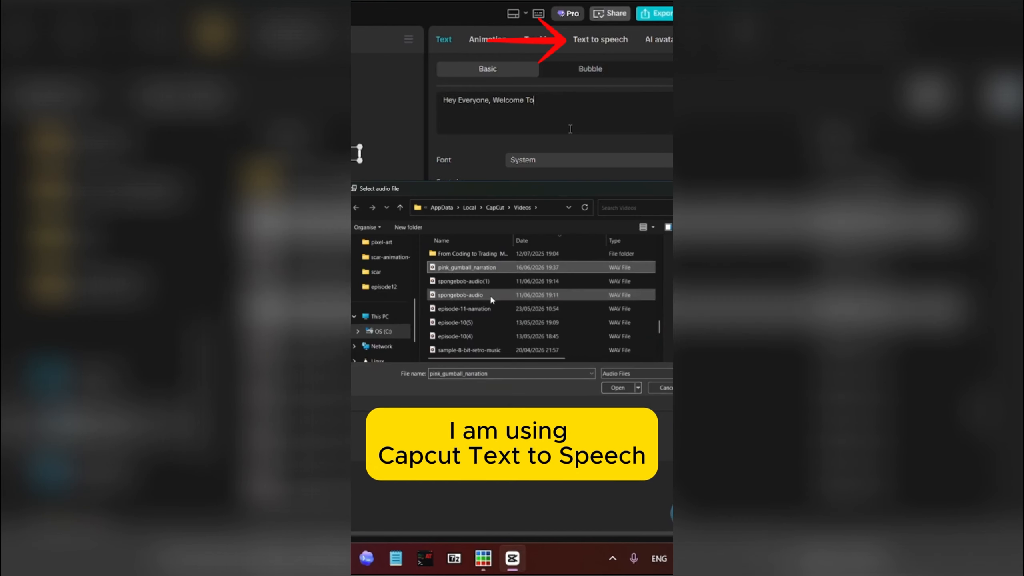
text(channel!)
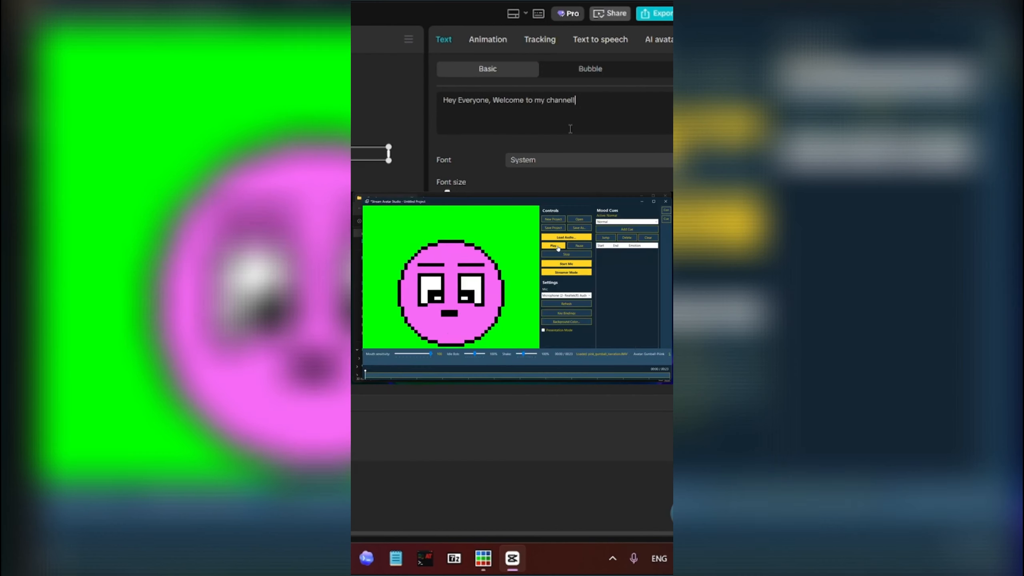
click(591, 37)
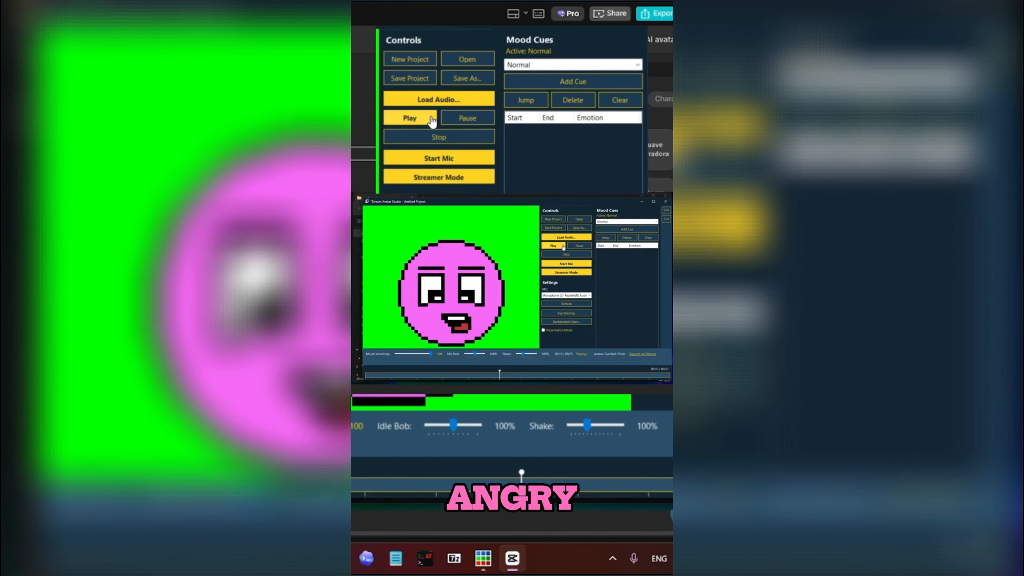
- Switch to Stream Avatar Studio, pause the narration, and add an Angry mood cue at an earlier point on the timeline
click(465, 119)
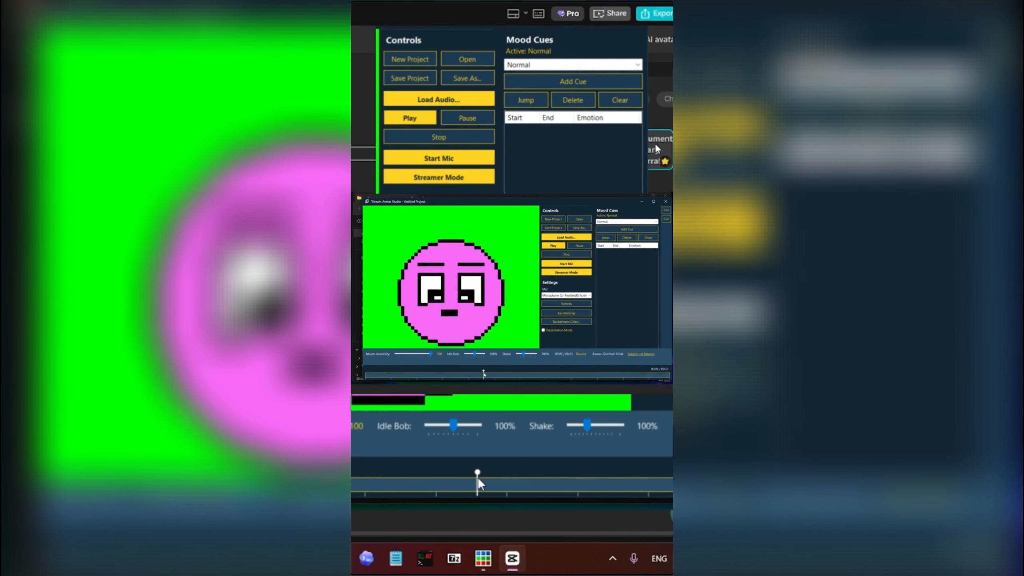
click(601, 65)
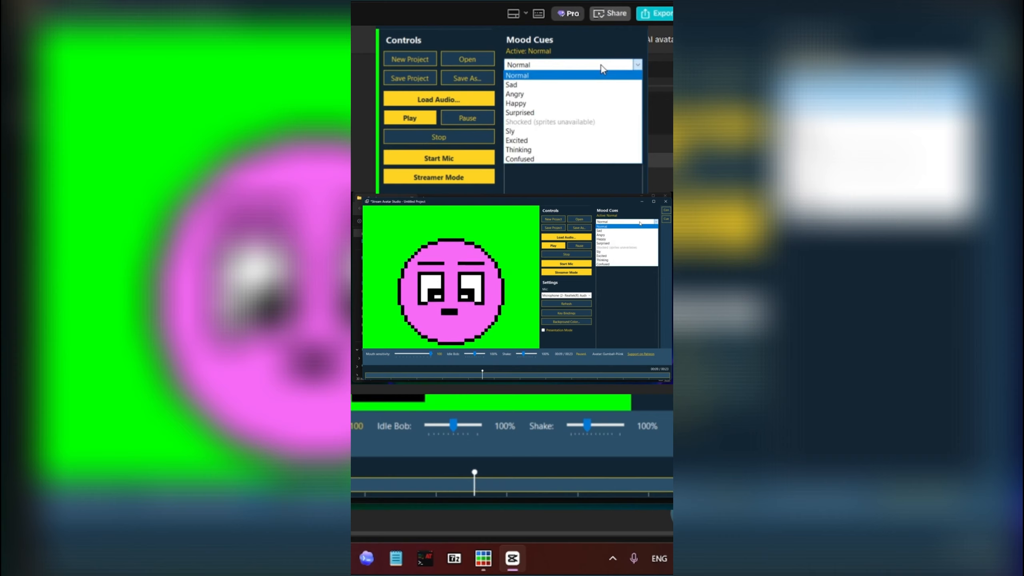
click(558, 91)
click(567, 83)
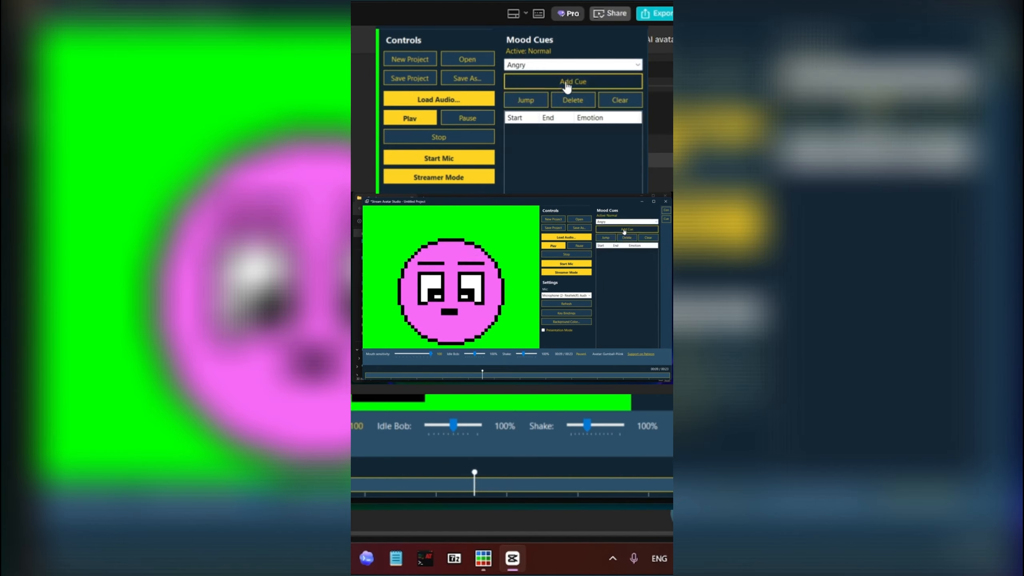
- Play back the Angry cue, pause just after it, and add a Sad mood cue at 00:12
drag(472, 476, 442, 476)
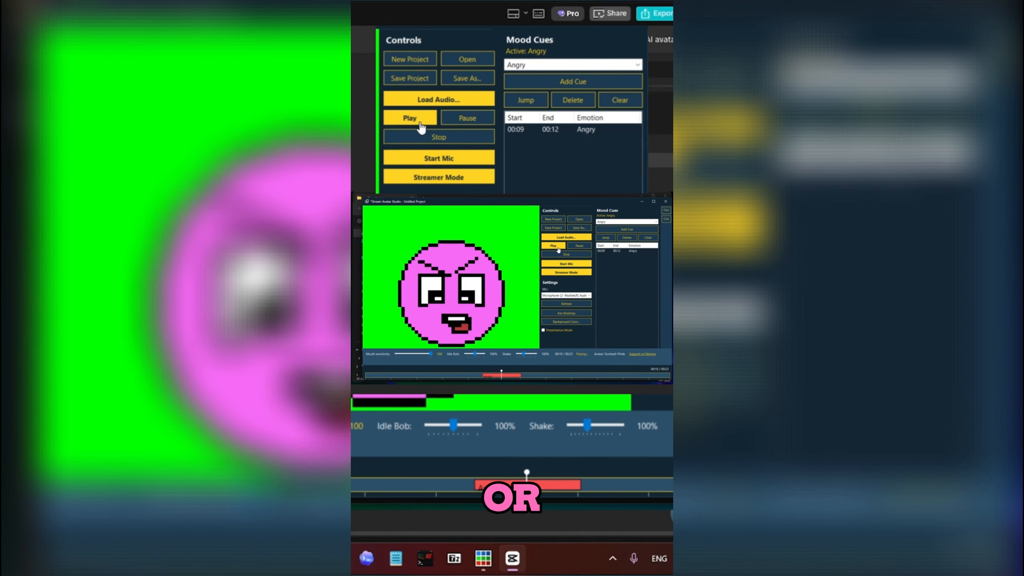
click(450, 121)
click(551, 65)
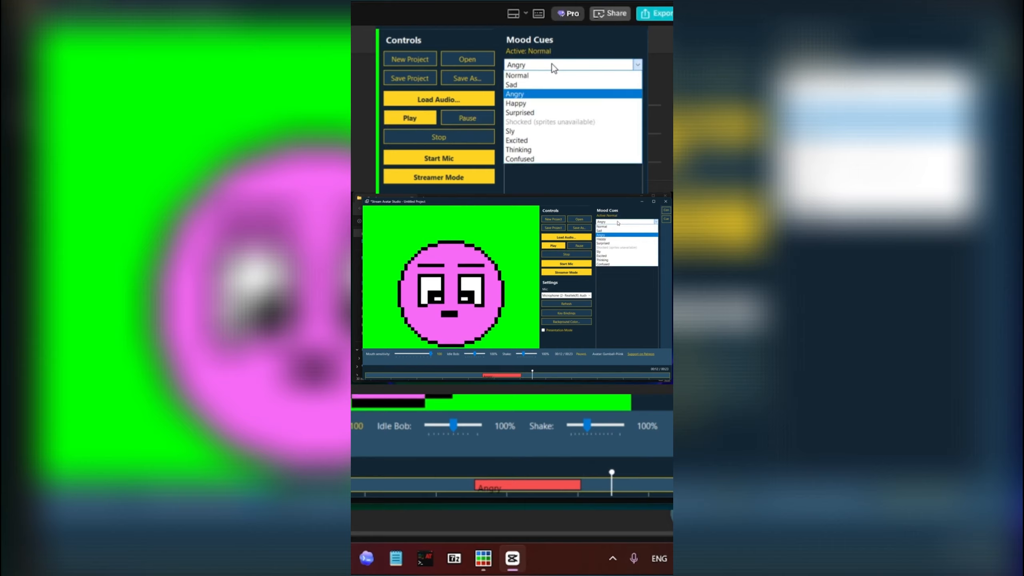
click(533, 88)
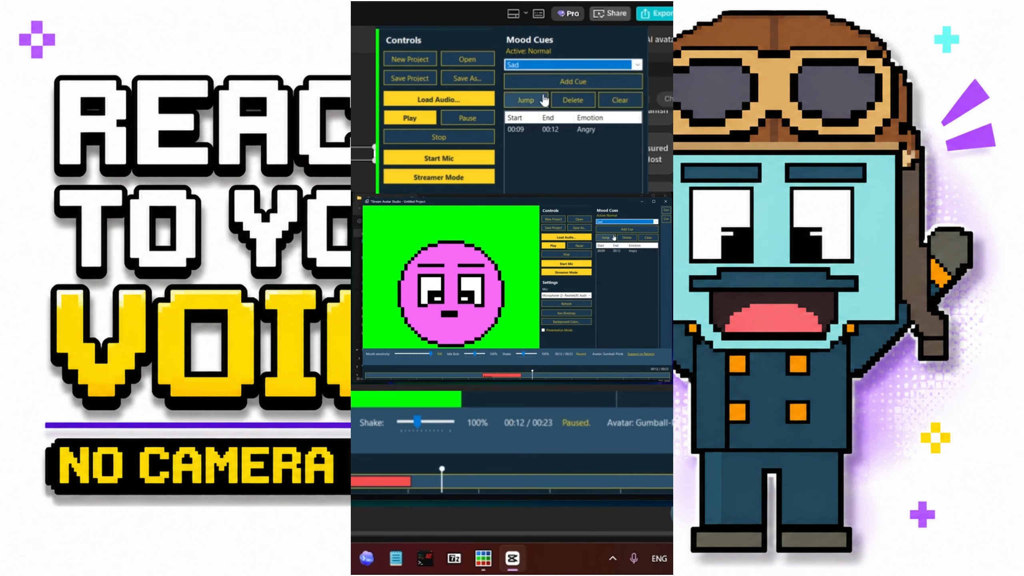
click(547, 86)
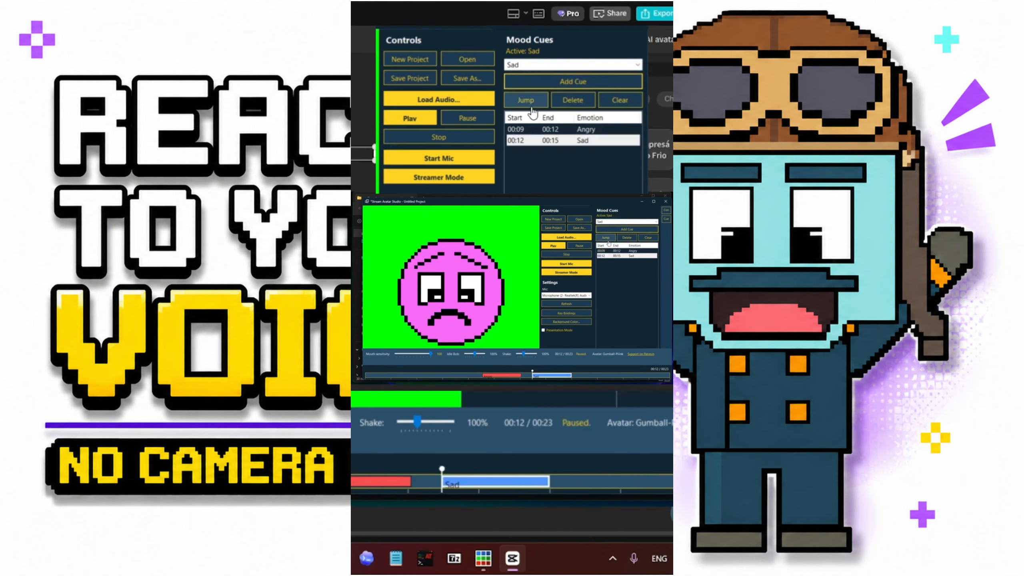
- Preview the avatar from the start of the Sad cue, pause at 00:18, and move the playhead back
click(449, 481)
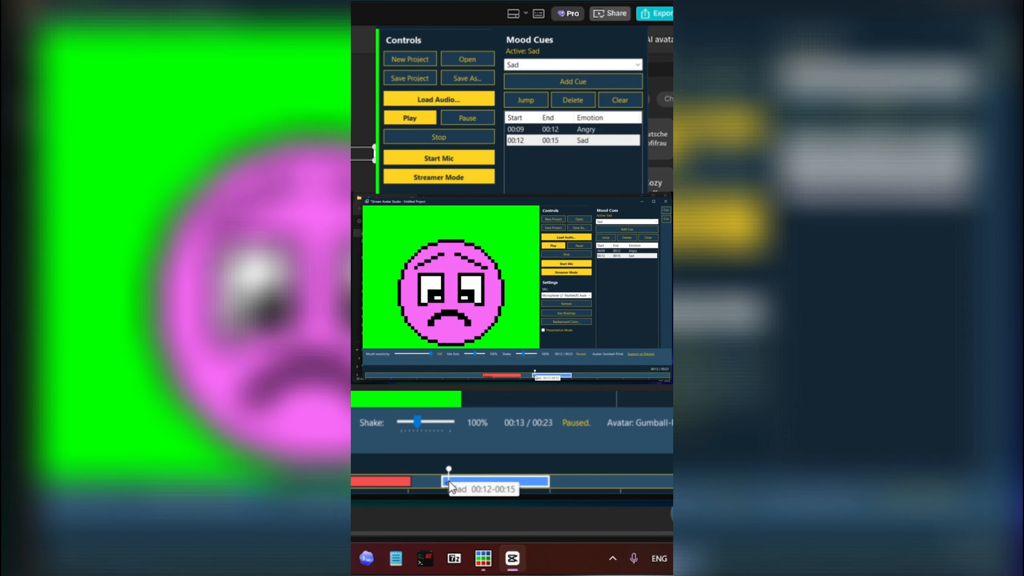
click(425, 120)
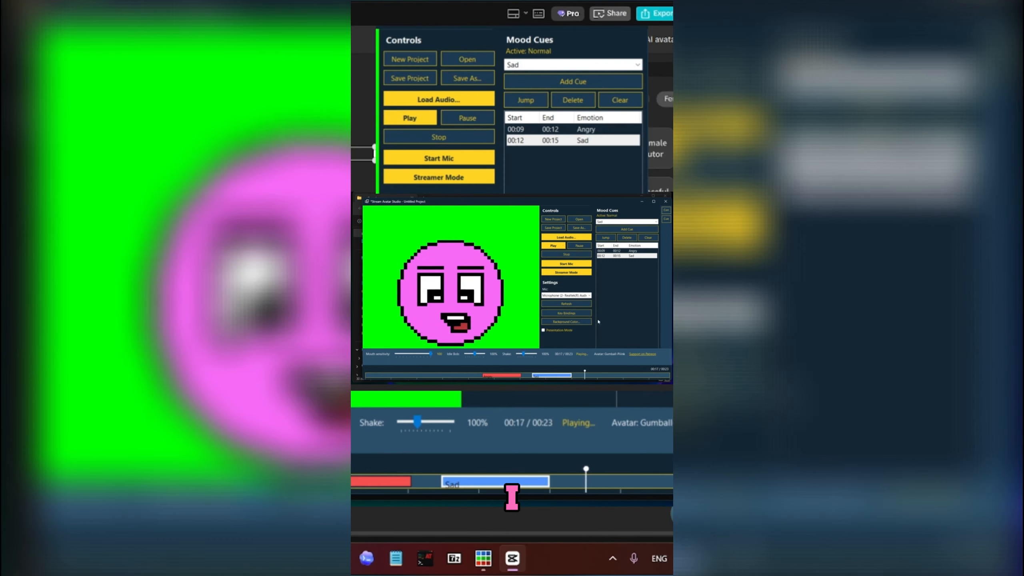
click(579, 245)
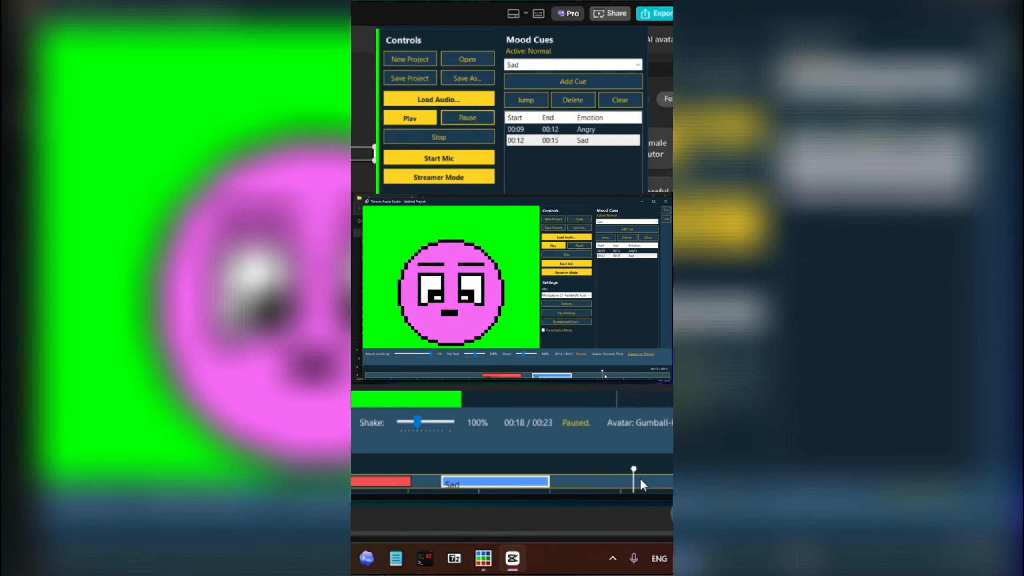
drag(602, 375, 582, 375)
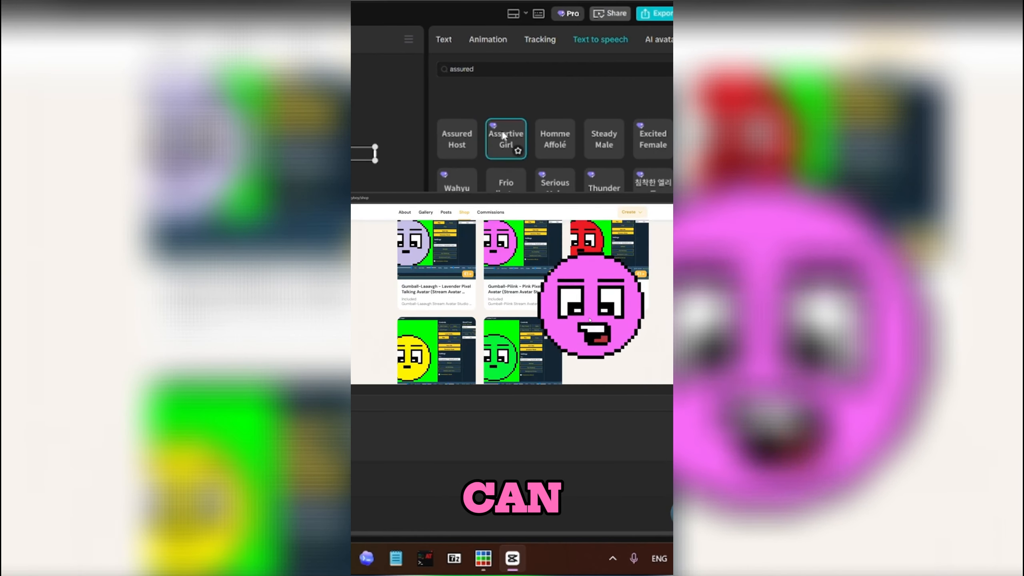
- In CapCut, audition the Serious and Assured Host text-to-speech voices
click(555, 183)
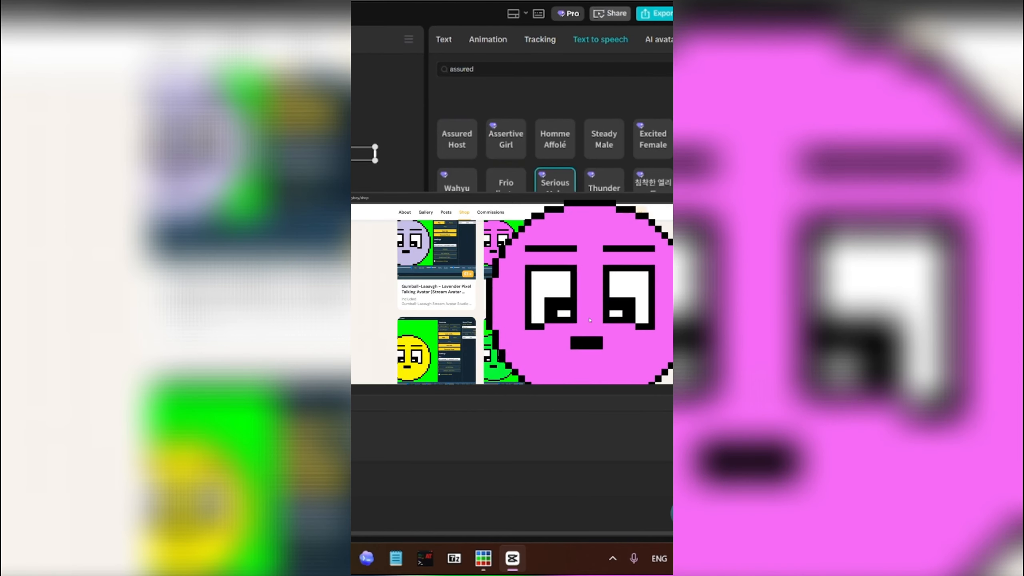
click(459, 145)
- Replace the text with "I'm an example of what you can do with the right tools!" and choose the Assured Host voice for it
click(443, 40)
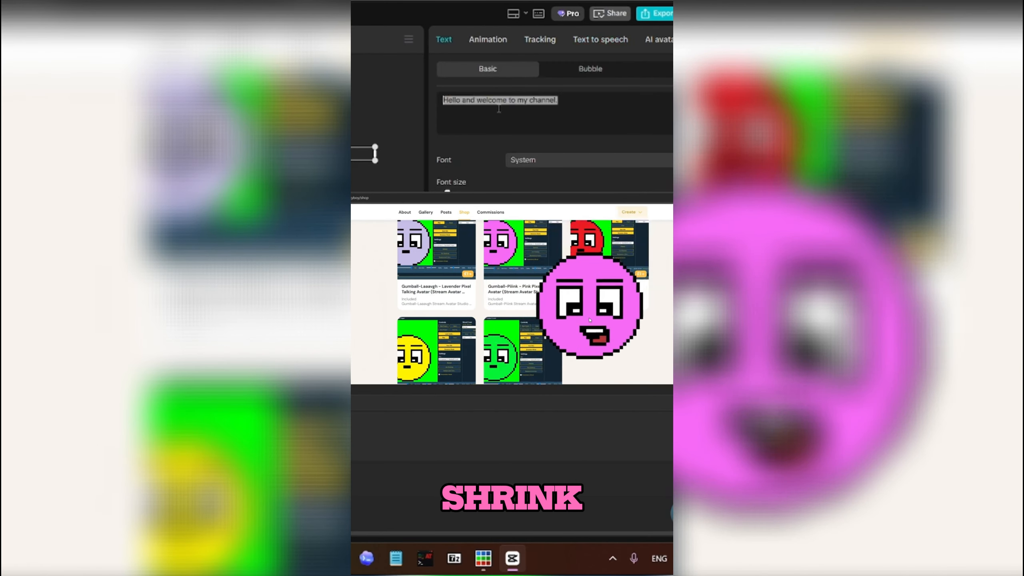
text(I'm an example of what you can do with the right tools!)
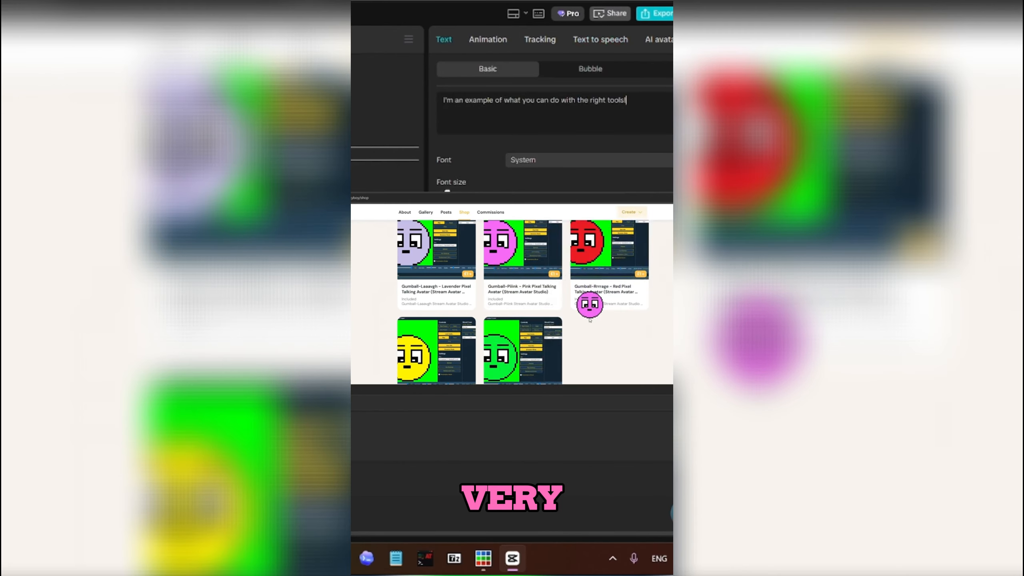
click(600, 39)
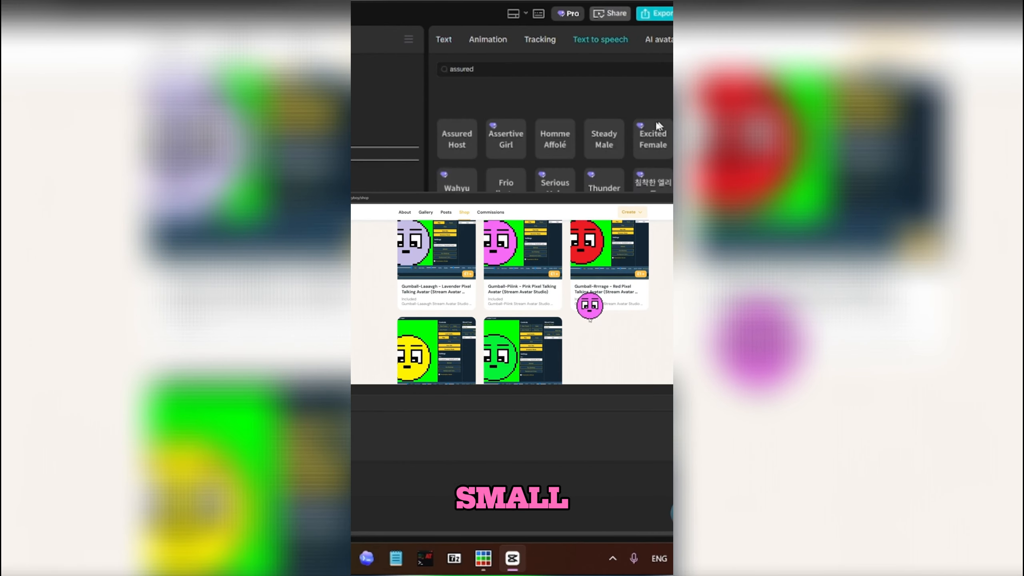
click(461, 138)
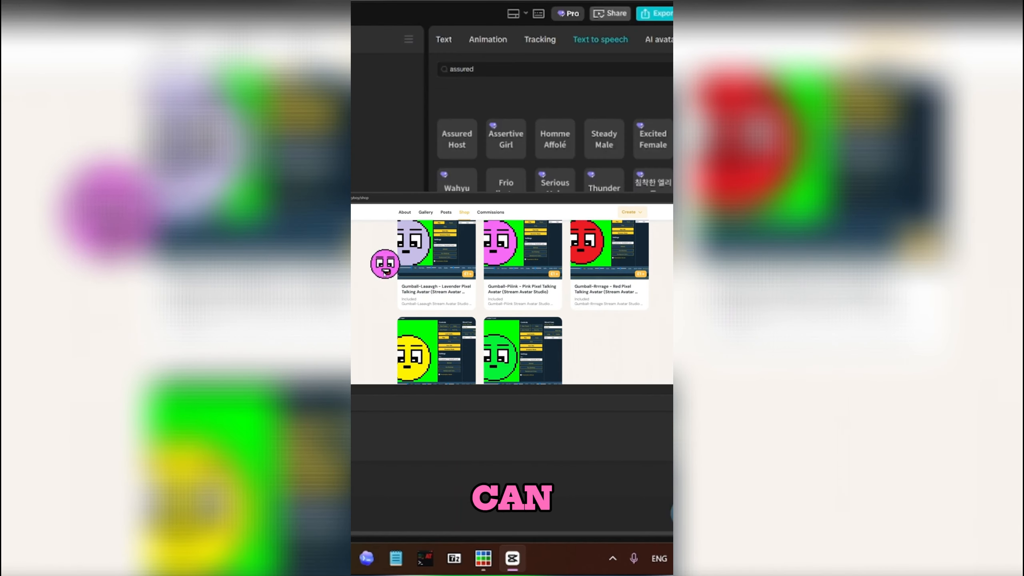